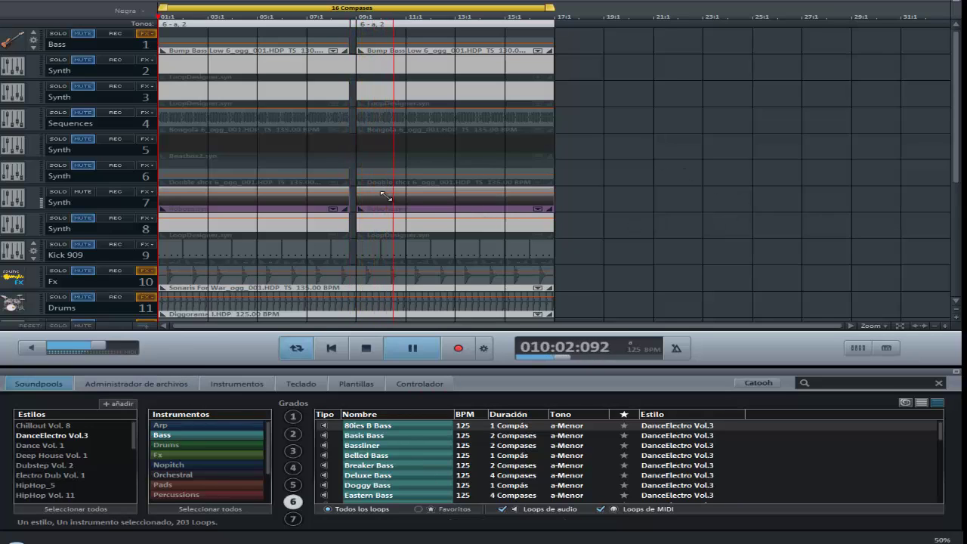
Step: Hide the media pool so the arranger shows all tracks, and unmute Synth track 2 during looped playback
{"action": "scroll", "coordinate": [689, 147], "scroll_direction": "down", "scroll_amount": 2}
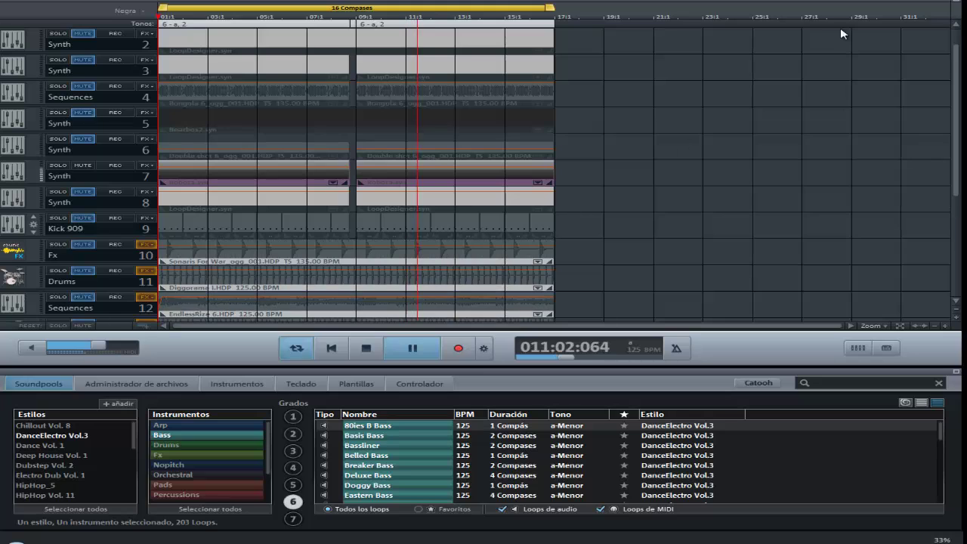
{"action": "left_click", "coordinate": [941, 12]}
{"action": "scroll", "coordinate": [737, 244], "scroll_direction": "up", "scroll_amount": 1}
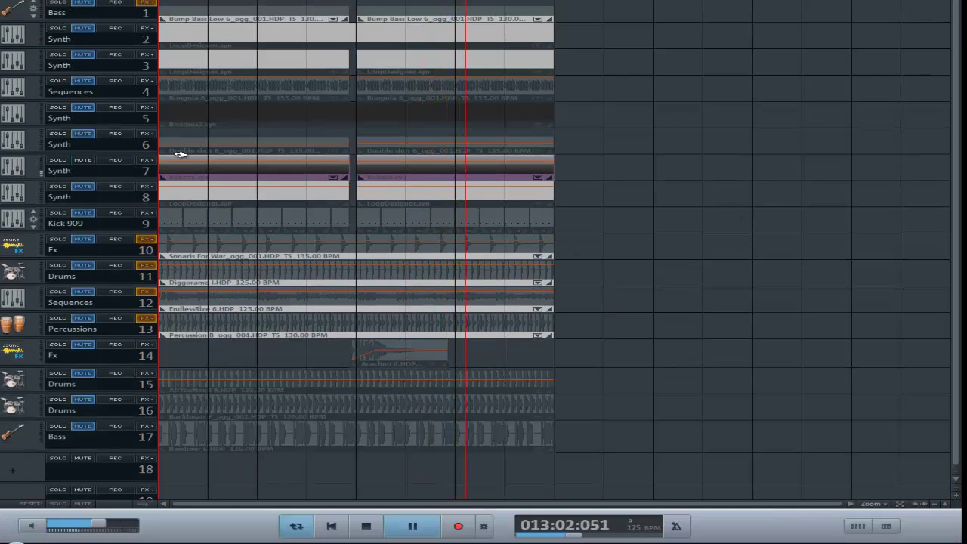
{"action": "left_click", "coordinate": [83, 29]}
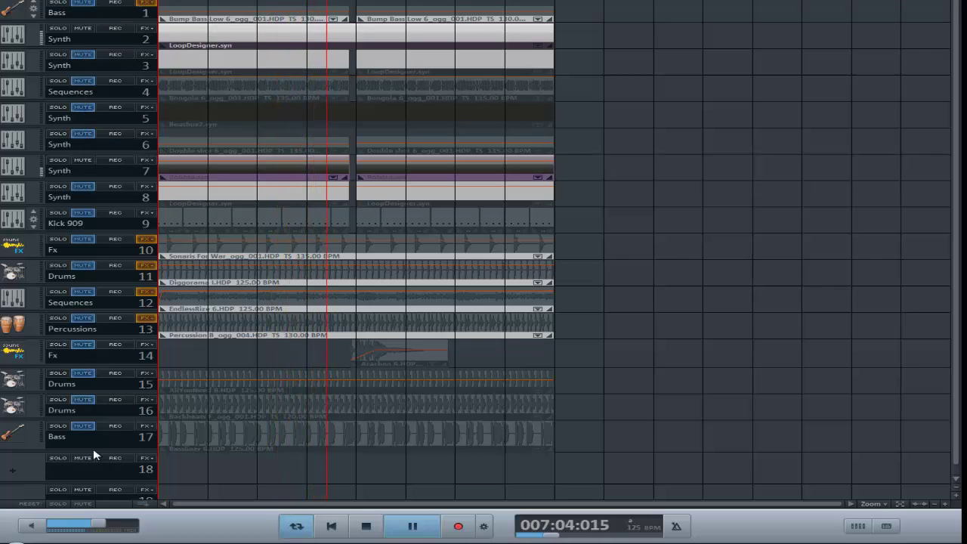
Step: Unmute Drums track 11, Kick 909 track 9 and Percussions track 13 while the loop plays
{"action": "left_click", "coordinate": [85, 266]}
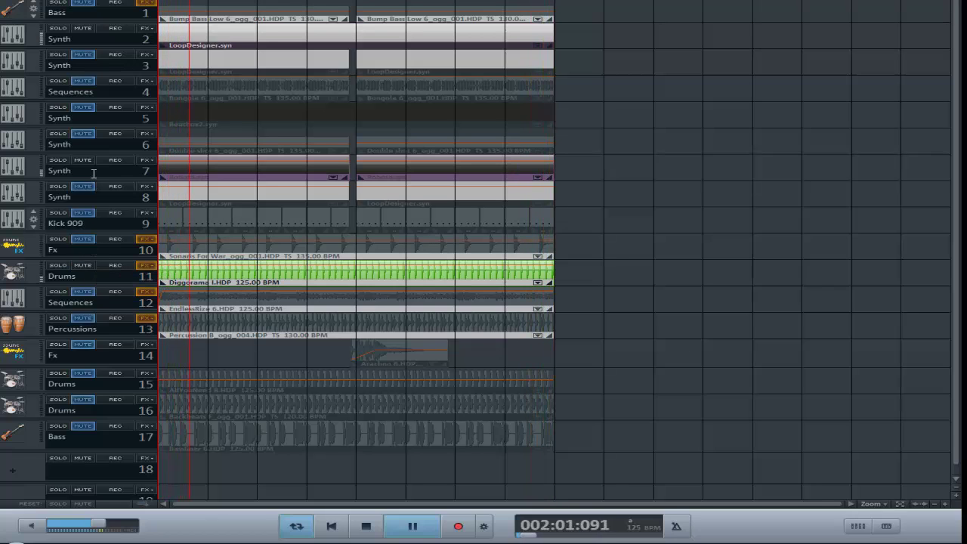
{"action": "left_click", "coordinate": [353, 268]}
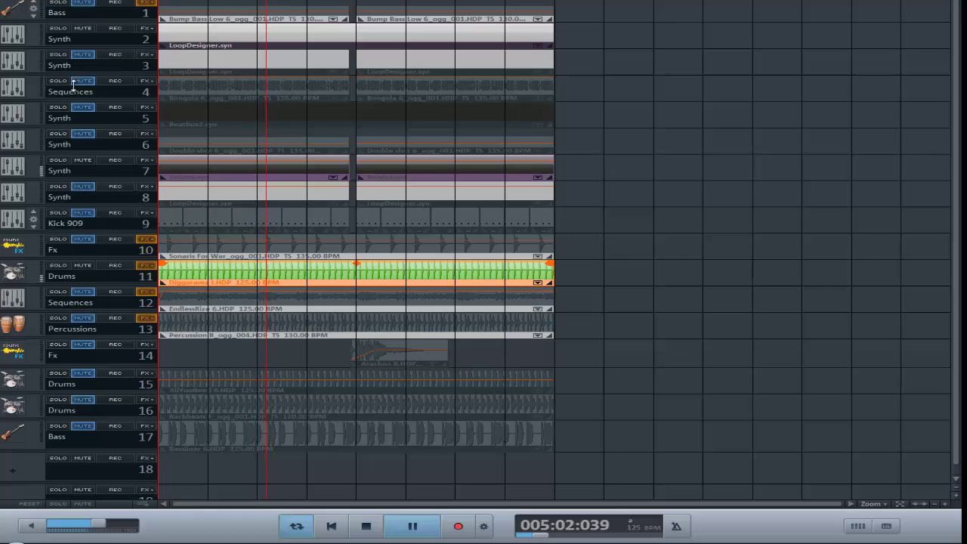
{"action": "left_click", "coordinate": [79, 217]}
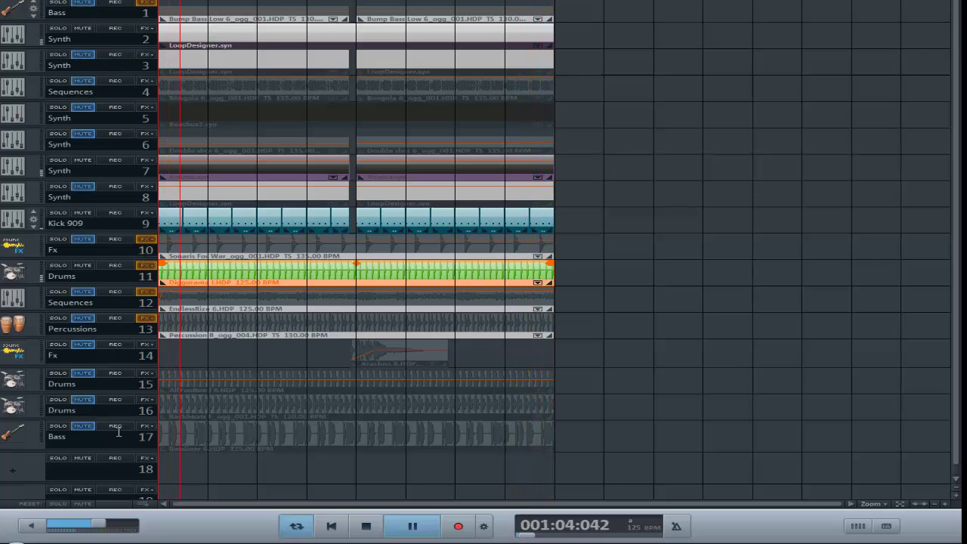
{"action": "left_click", "coordinate": [83, 319]}
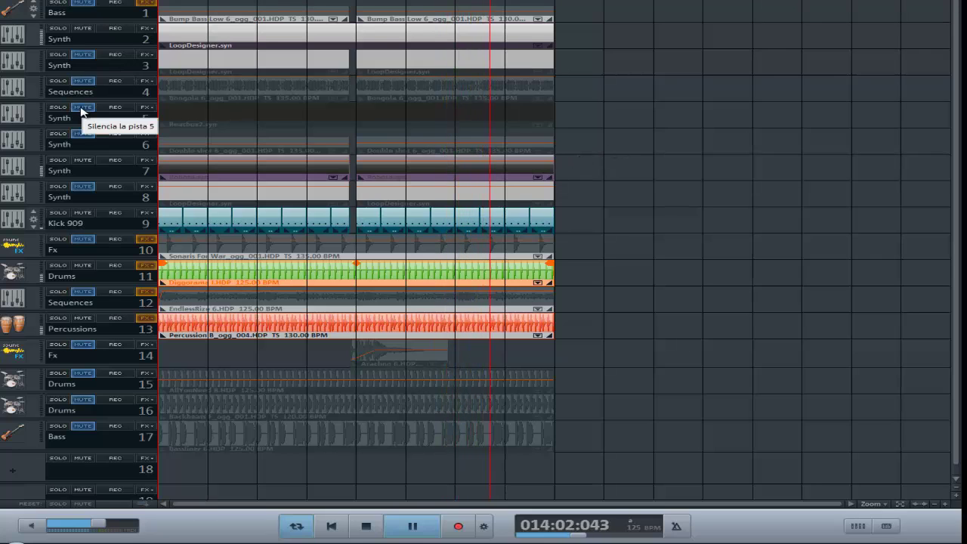
Step: Unmute Synth tracks 3 and 5 and Fx track 14, dropping out the Kick 909 and bringing it back in between
{"action": "left_click", "coordinate": [83, 55]}
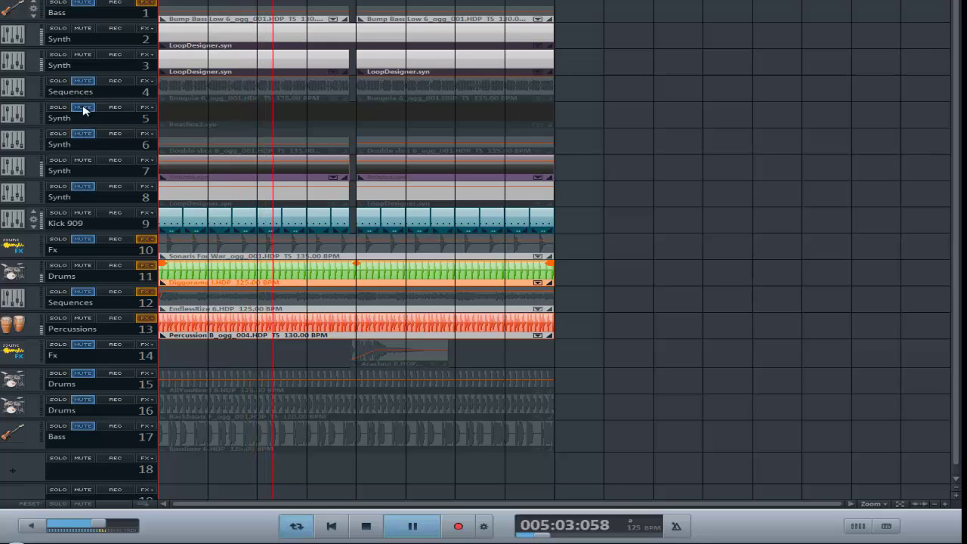
{"action": "left_click", "coordinate": [83, 213]}
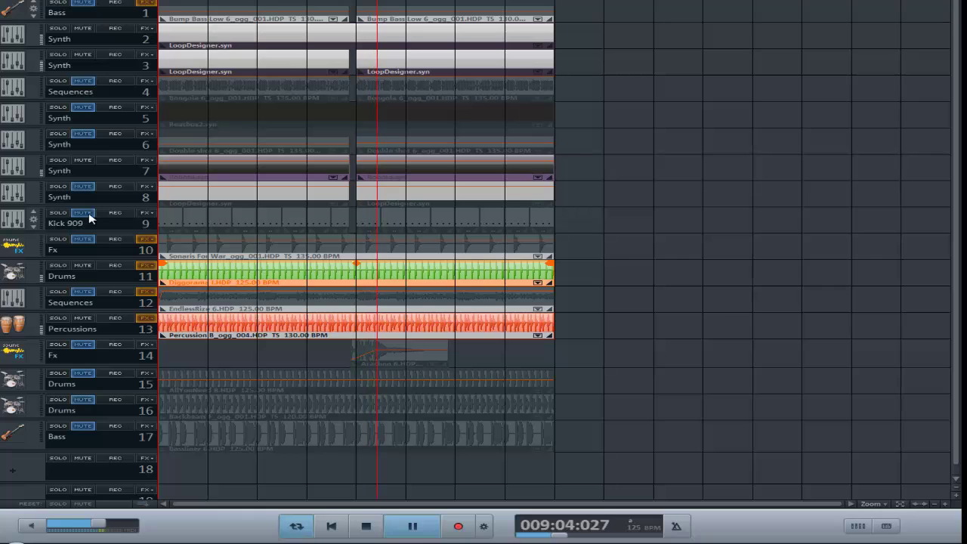
{"action": "left_click", "coordinate": [85, 108]}
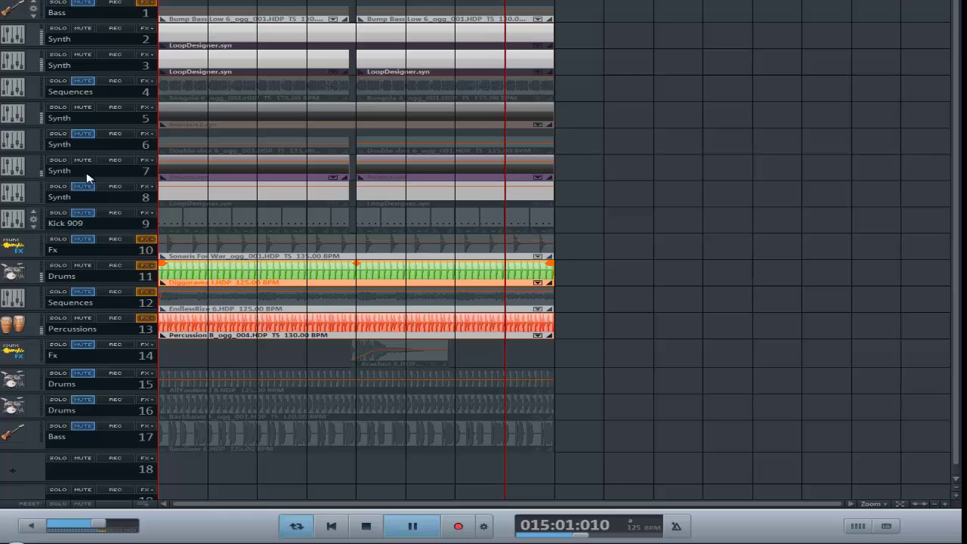
{"action": "left_click", "coordinate": [83, 214]}
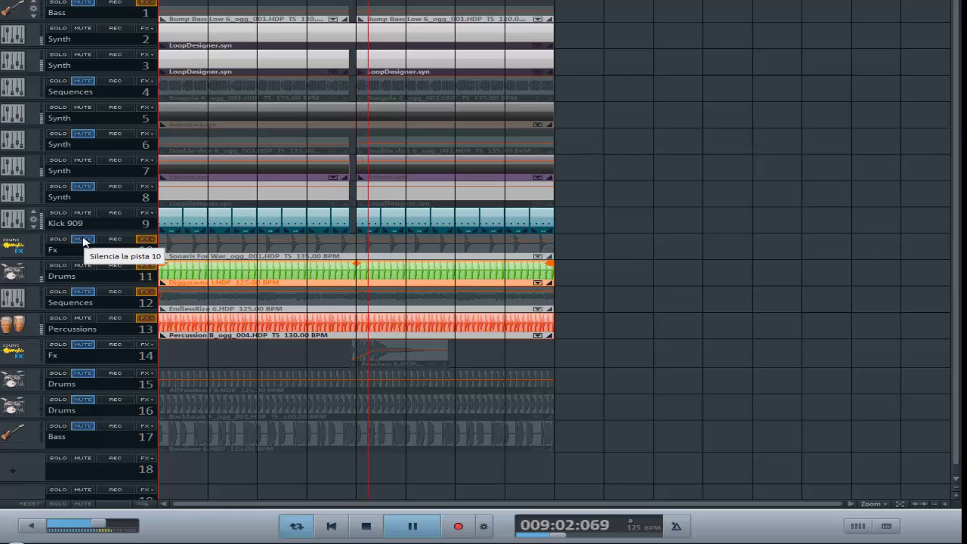
{"action": "left_click", "coordinate": [83, 344]}
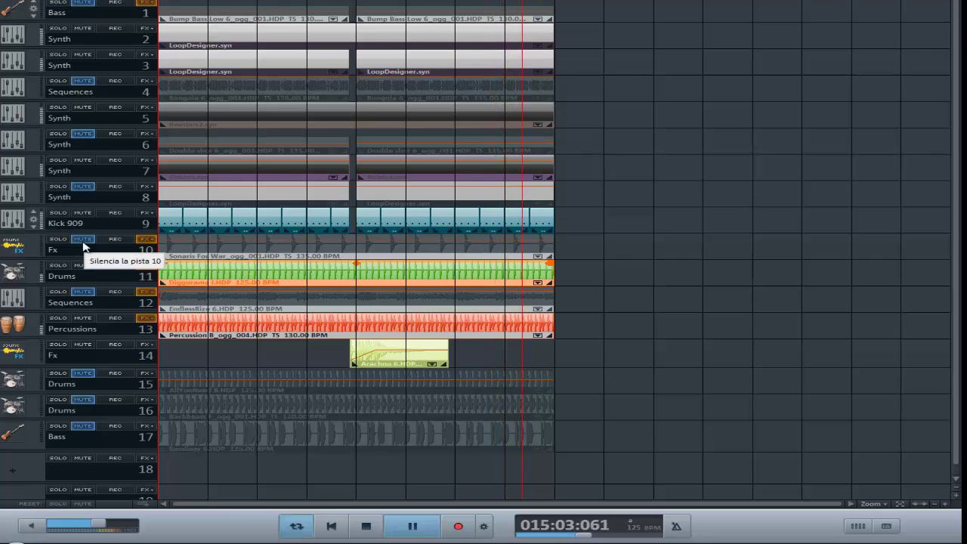
Step: Unmute Sequences track 4, select its Bongola loops, and unmute Synth track 8
{"action": "left_click", "coordinate": [83, 80]}
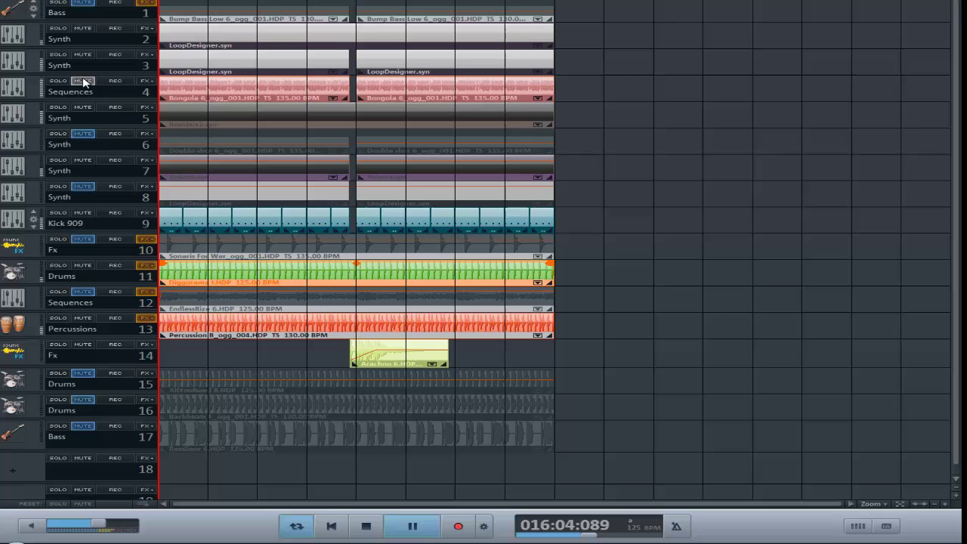
{"action": "left_click", "coordinate": [268, 97]}
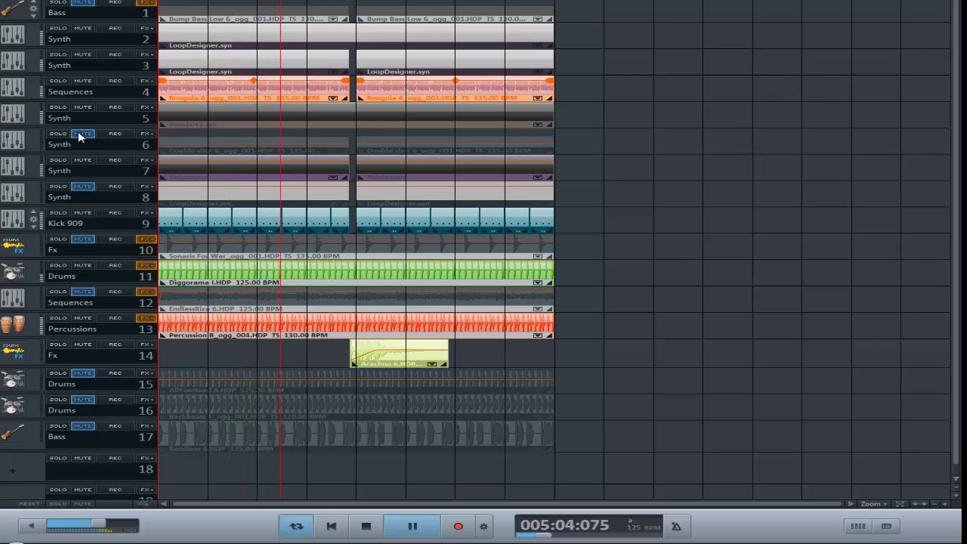
{"action": "left_click", "coordinate": [83, 187]}
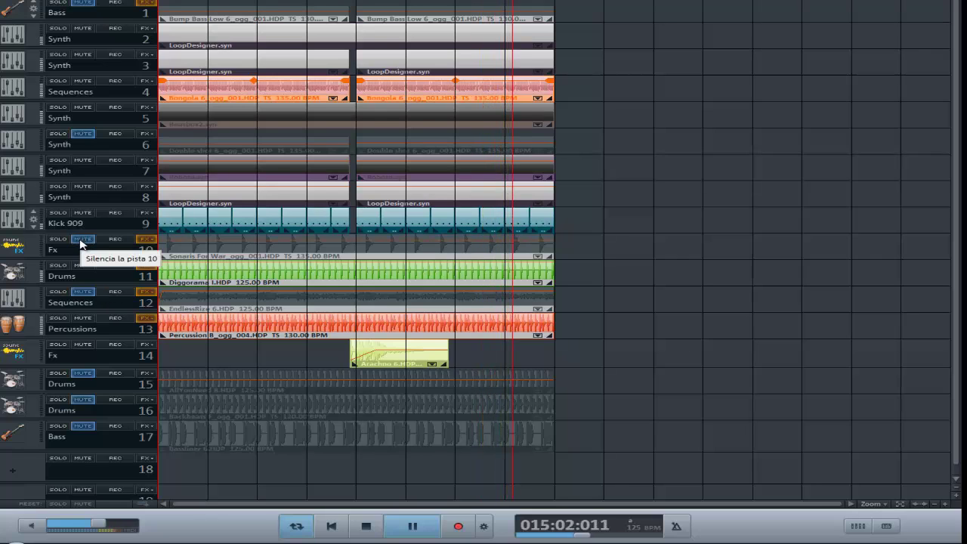
Step: Mute Sequences track 4 and slightly lower the volume of its Bongola loops
{"action": "left_click", "coordinate": [88, 83]}
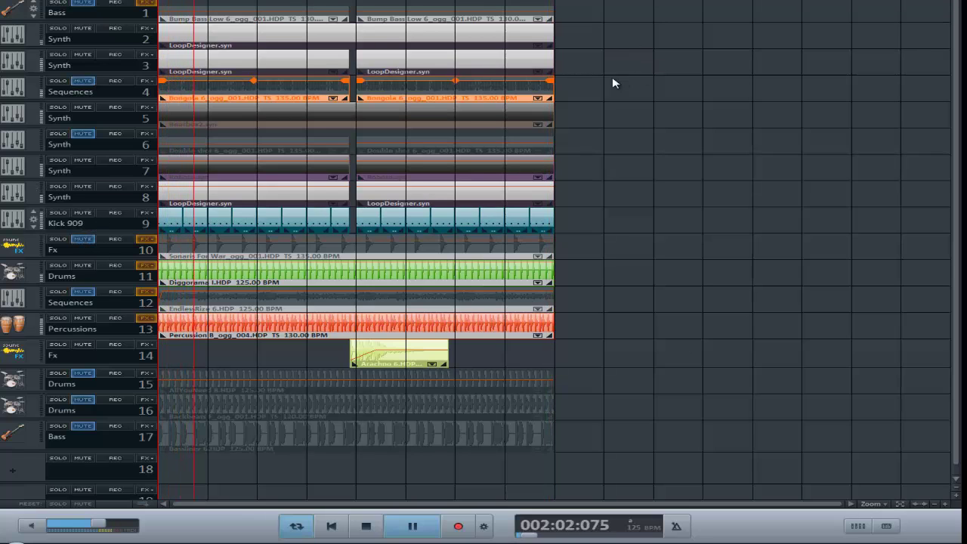
{"action": "left_click_drag", "start_coordinate": [583, 94], "coordinate": [253, 99]}
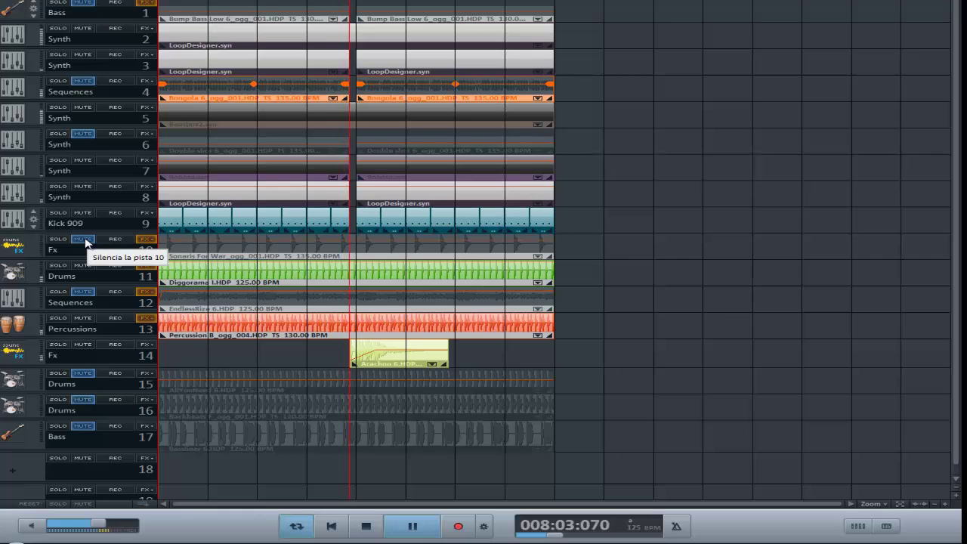
Step: Unmute Fx track 10, fade in the EndlessRize loop on track 12 up to about bar 9, and mute the Kick 909
{"action": "left_click", "coordinate": [83, 240]}
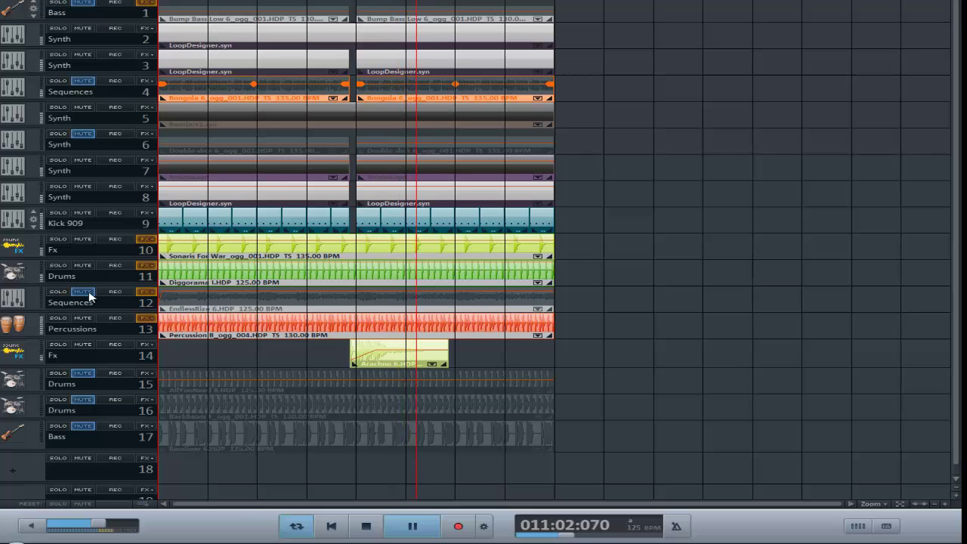
{"action": "left_click", "coordinate": [185, 295]}
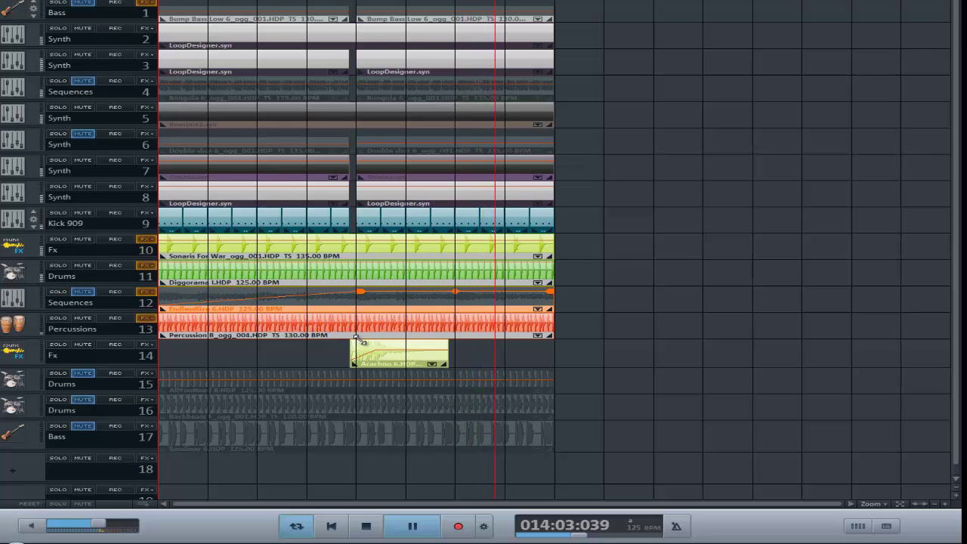
{"action": "left_click", "coordinate": [84, 214]}
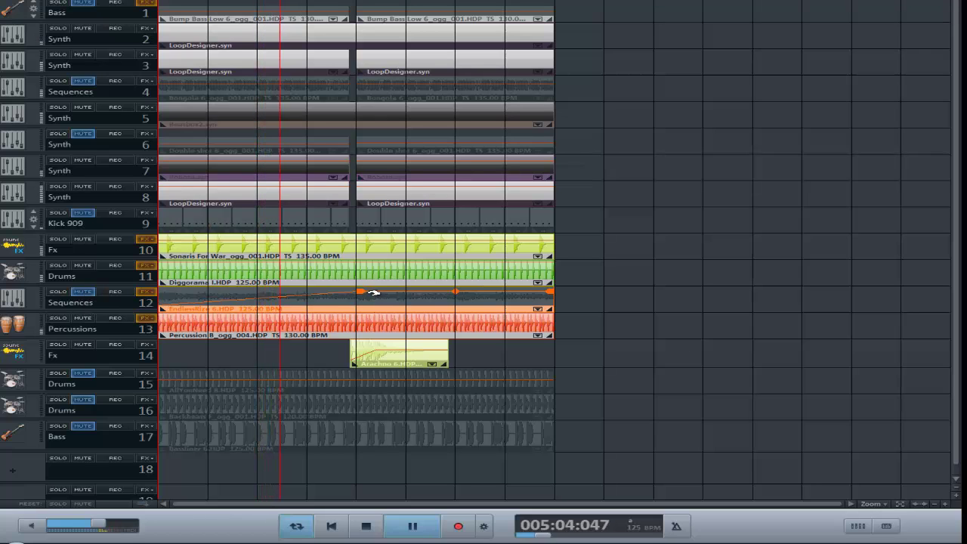
Step: Try a fade-in across the whole EndlessRize loop, unmute Sequences track 12, and remove the loop's fade-in
{"action": "left_click_drag", "start_coordinate": [361, 292], "coordinate": [540, 310]}
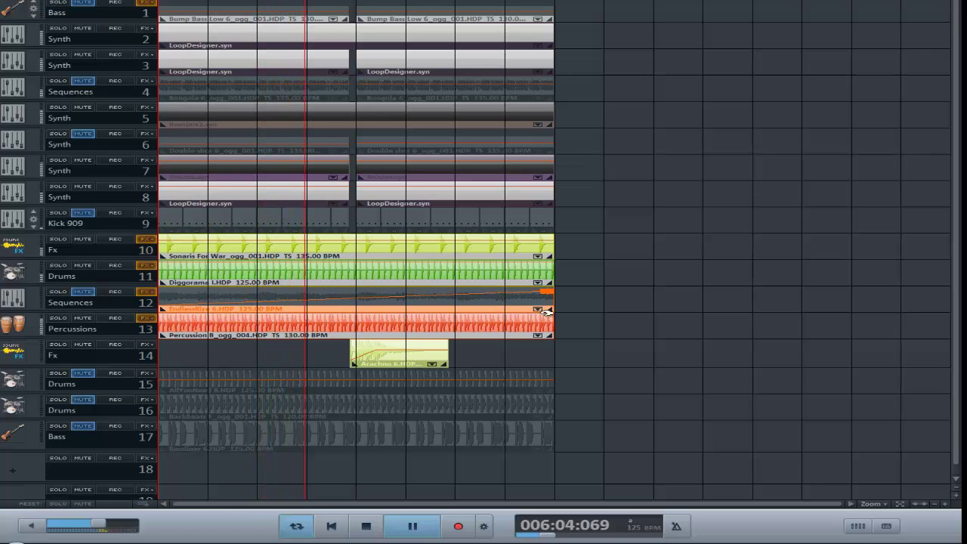
{"action": "left_click", "coordinate": [83, 293]}
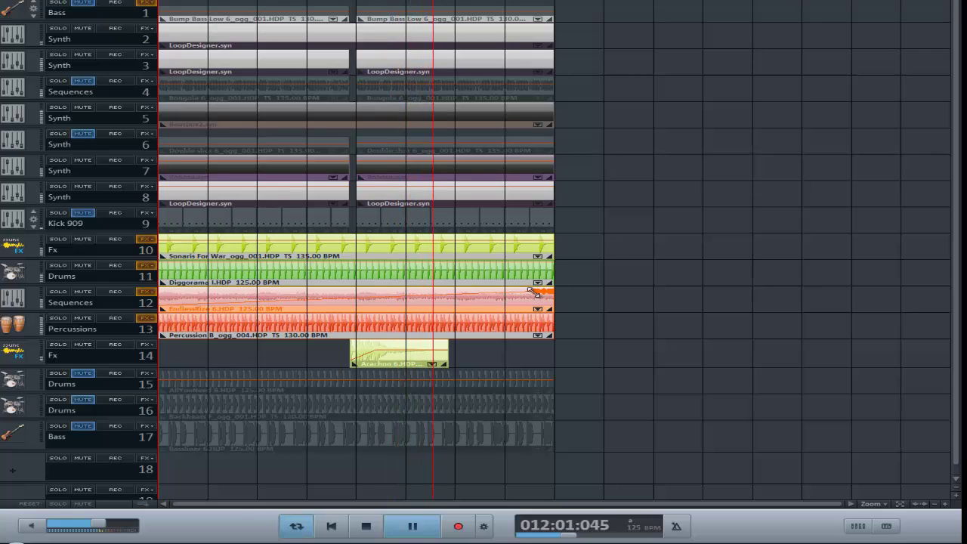
{"action": "left_click_drag", "start_coordinate": [533, 291], "coordinate": [83, 293]}
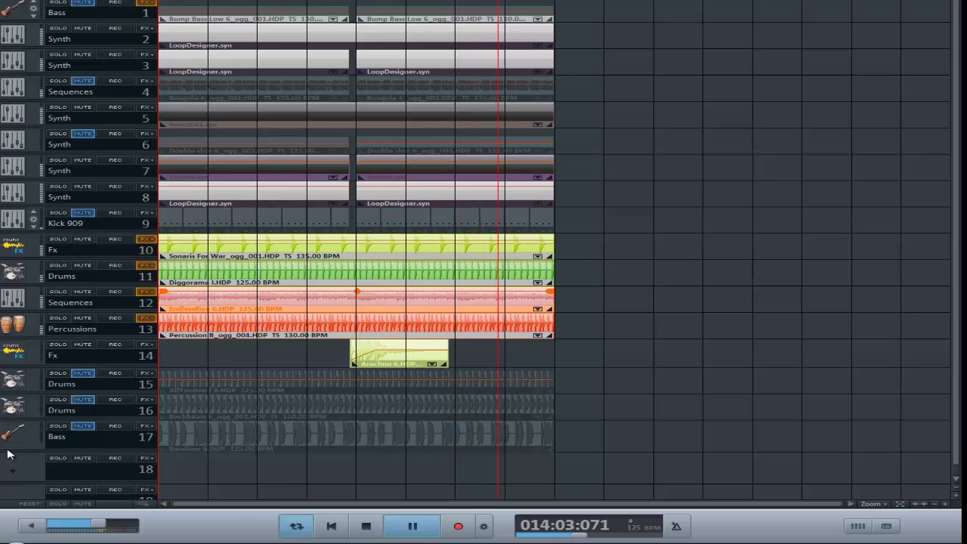
Step: Bring the Kick 909 in and out repeatedly during playback, leaving the track muted
{"action": "left_click", "coordinate": [86, 217]}
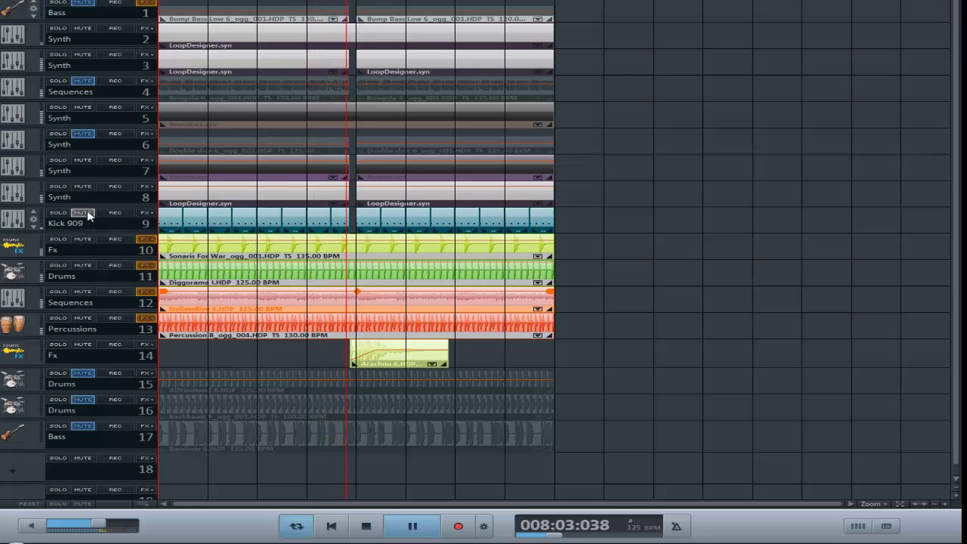
{"action": "left_click", "coordinate": [87, 214]}
{"action": "left_click", "coordinate": [87, 214]}
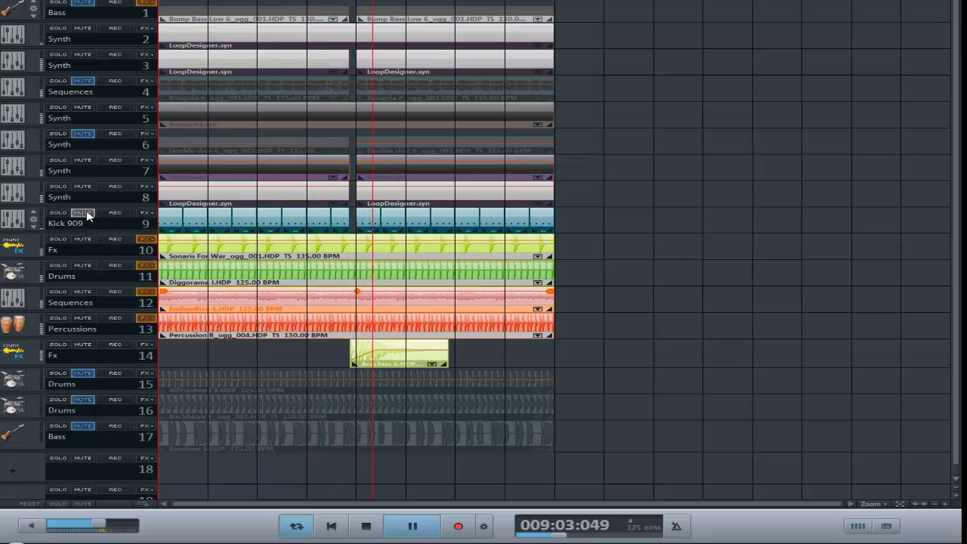
{"action": "left_click", "coordinate": [87, 213]}
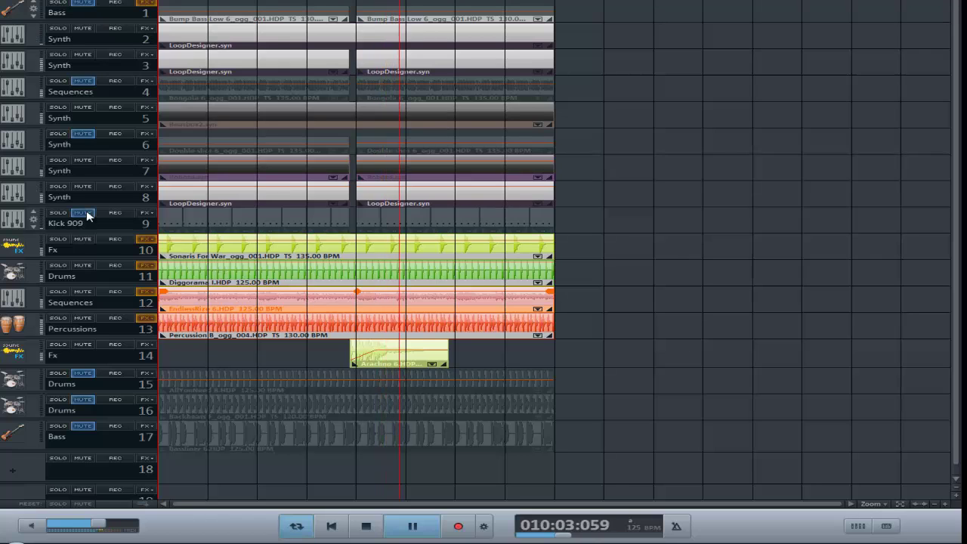
{"action": "left_click", "coordinate": [87, 214]}
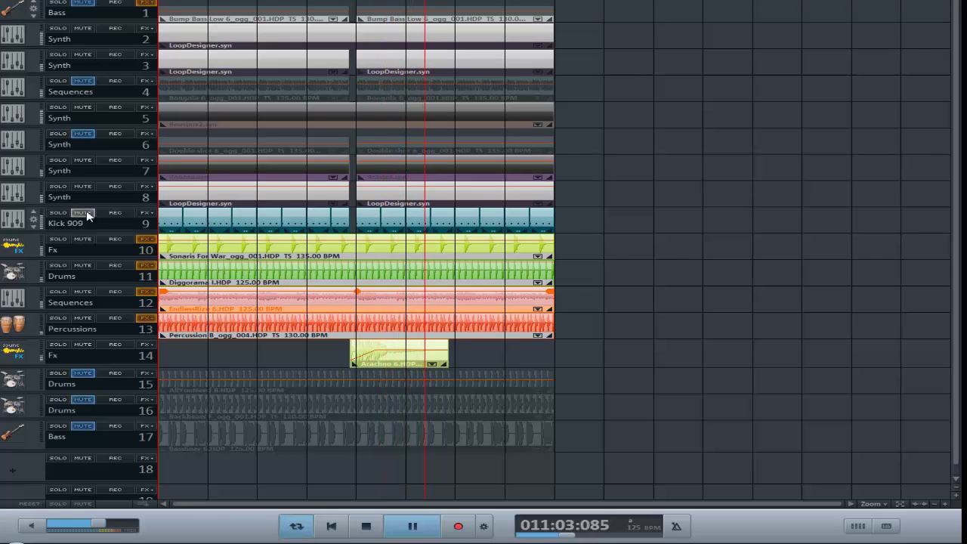
{"action": "left_click", "coordinate": [87, 214]}
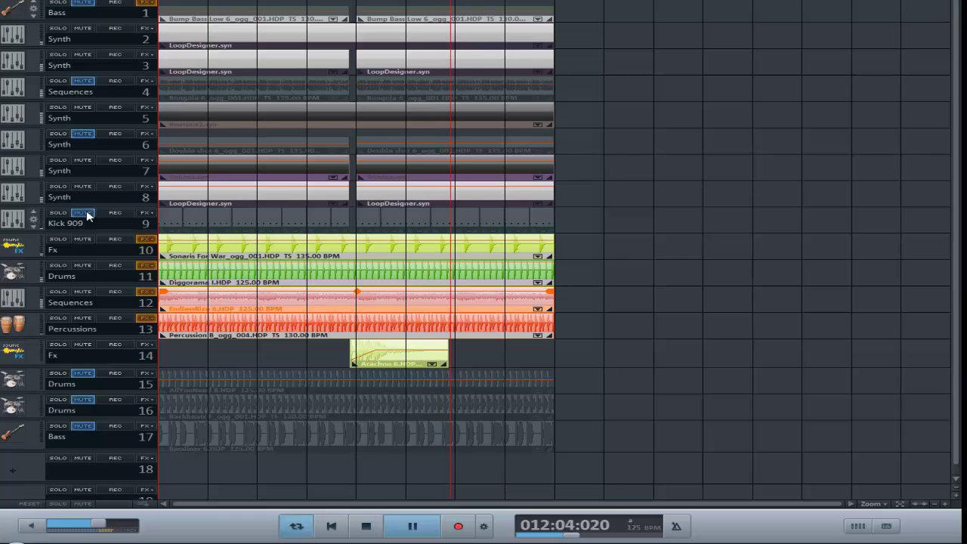
{"action": "left_click", "coordinate": [87, 214]}
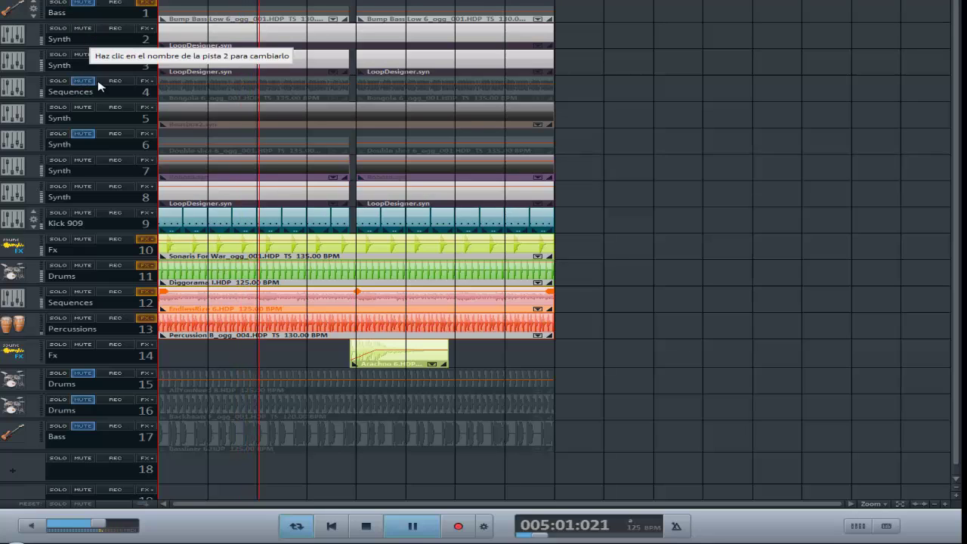
{"action": "left_click", "coordinate": [84, 214]}
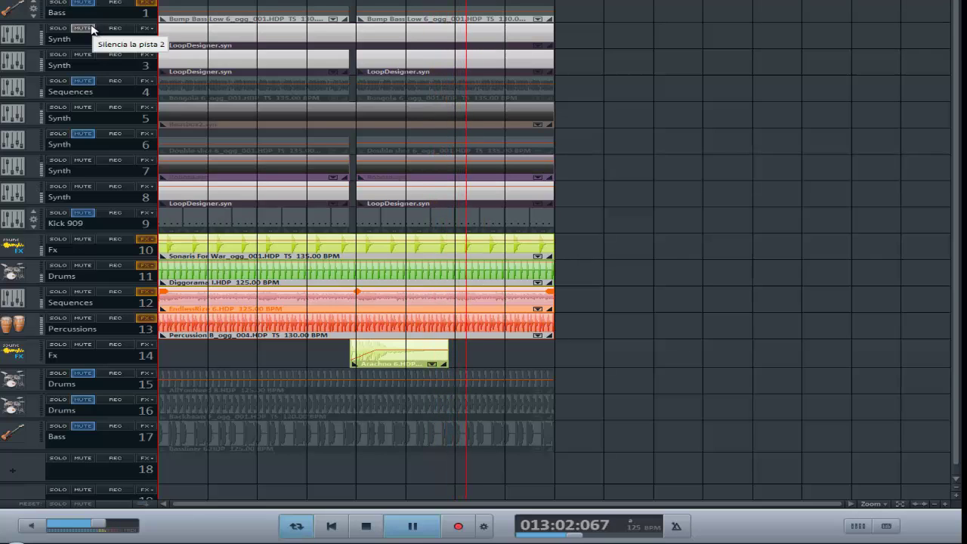
Step: Unmute Drums track 16 with the Backbeats loop, and mute Synth tracks 2 and 3
{"action": "left_click", "coordinate": [86, 400]}
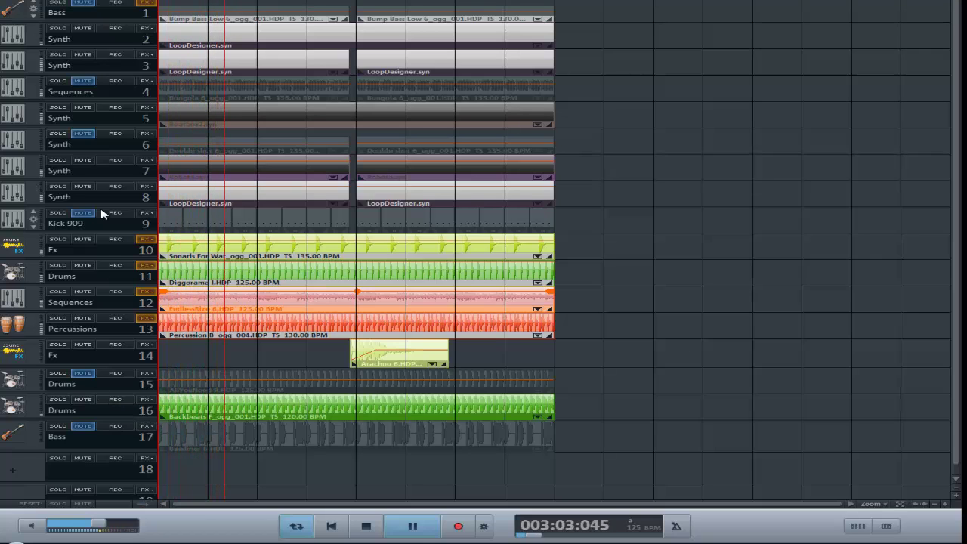
{"action": "left_click", "coordinate": [83, 28]}
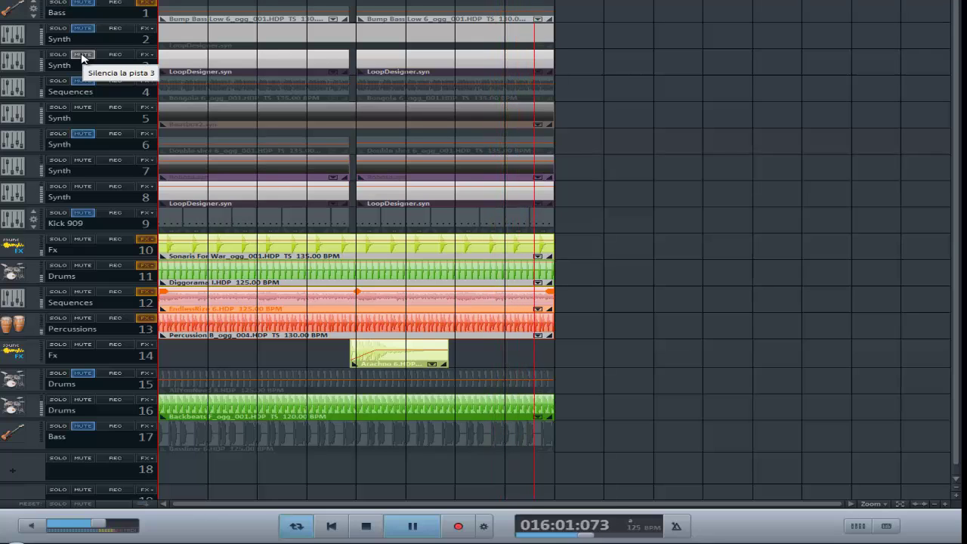
{"action": "left_click", "coordinate": [82, 55]}
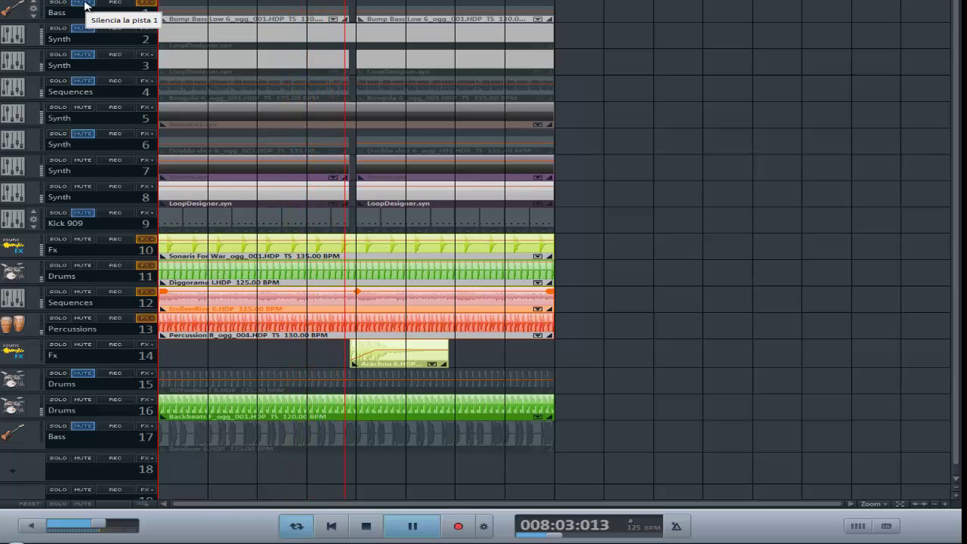
Step: Unmute Bass track 1 and give the EndlessRize loop on track 12 a fade-in reaching about bar 9
{"action": "left_click", "coordinate": [83, 3]}
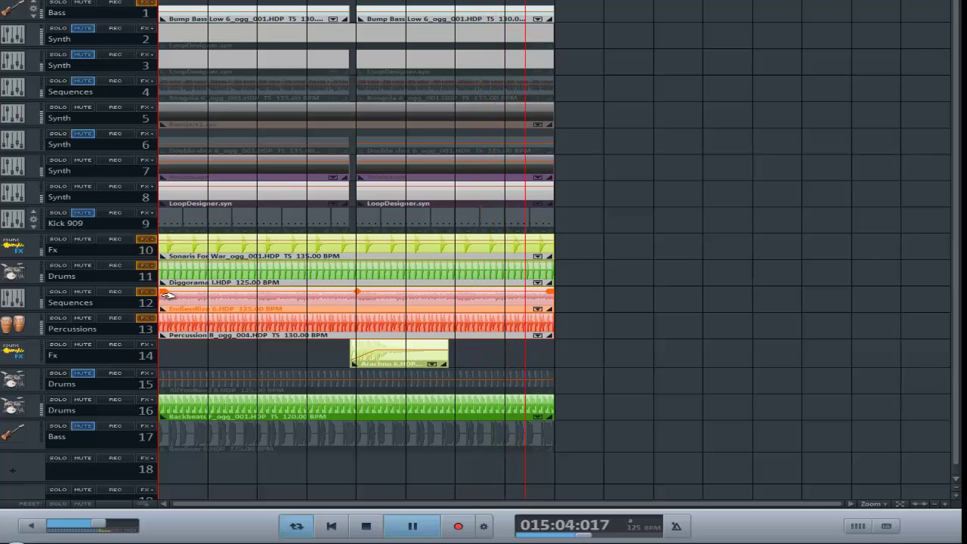
{"action": "left_click_drag", "start_coordinate": [166, 296], "coordinate": [369, 291]}
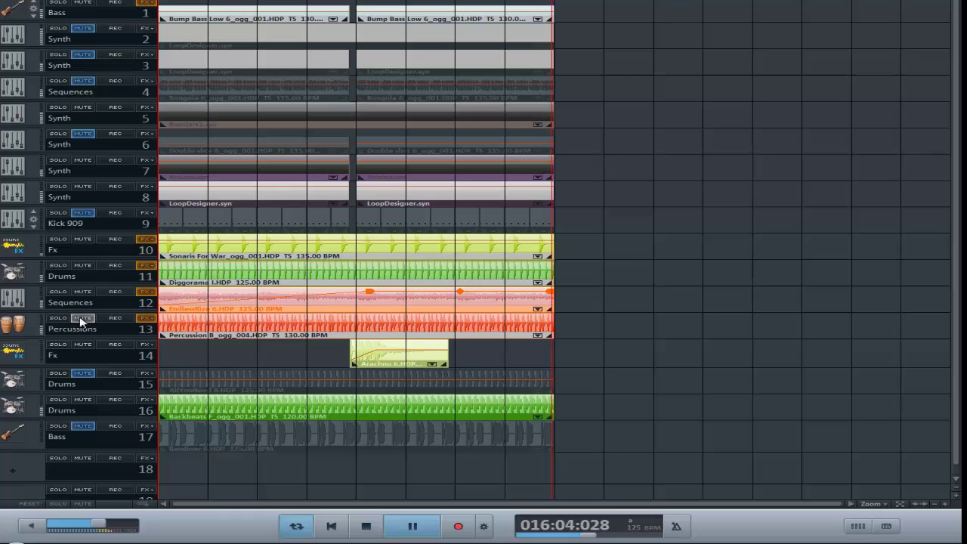
Step: Mute Sequences track 12 and shorten the EndlessRize loop's fade-in to a very short ramp at the loop's start
{"action": "left_click", "coordinate": [460, 291]}
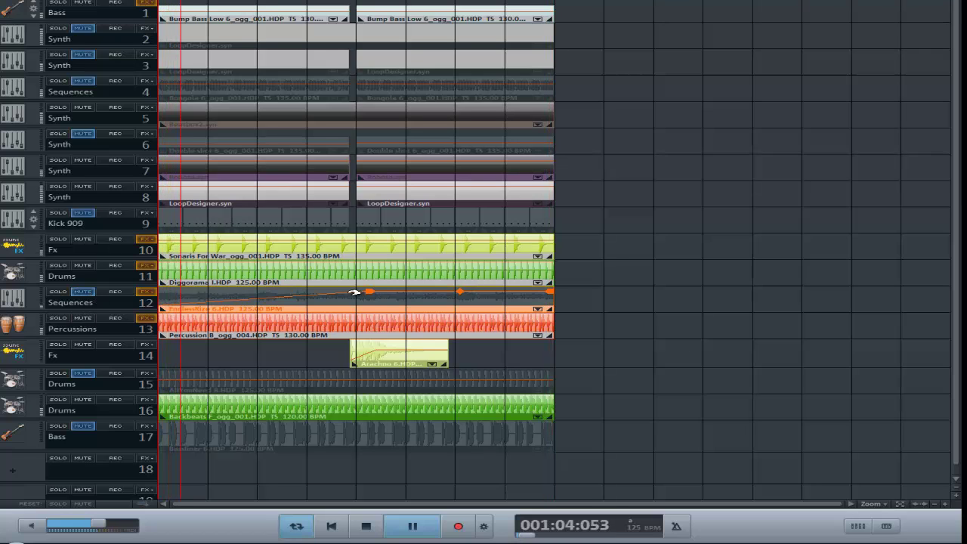
{"action": "left_click_drag", "start_coordinate": [161, 307], "coordinate": [165, 292]}
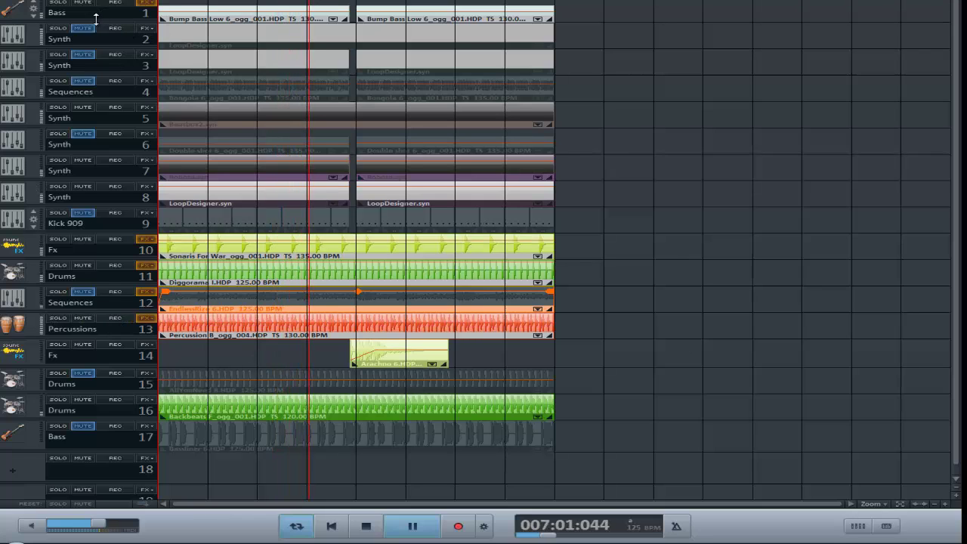
Step: Unmute Bass track 17 and Synth track 2, and mute Fx track 10, Drums track 16 and Synth track 7 during playback
{"action": "left_click", "coordinate": [84, 427]}
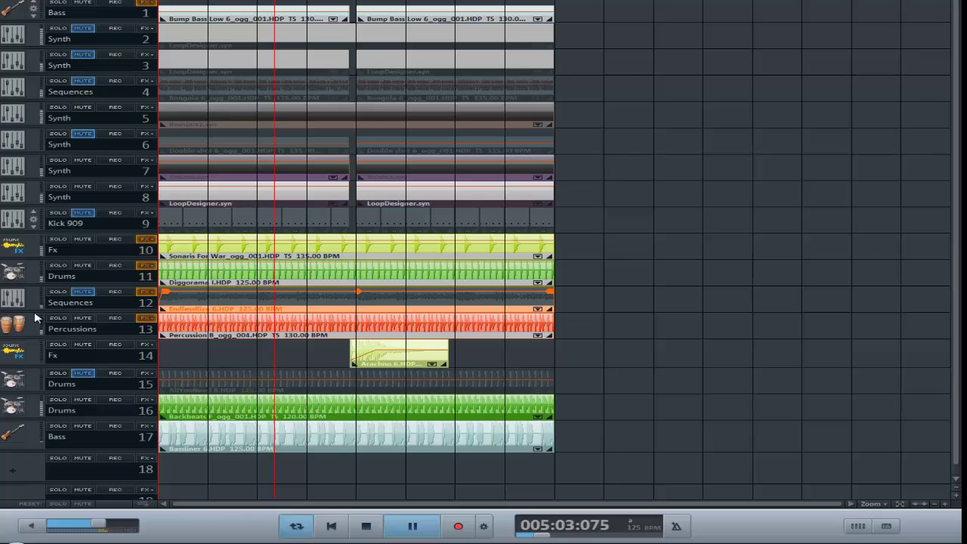
{"action": "left_click", "coordinate": [83, 241]}
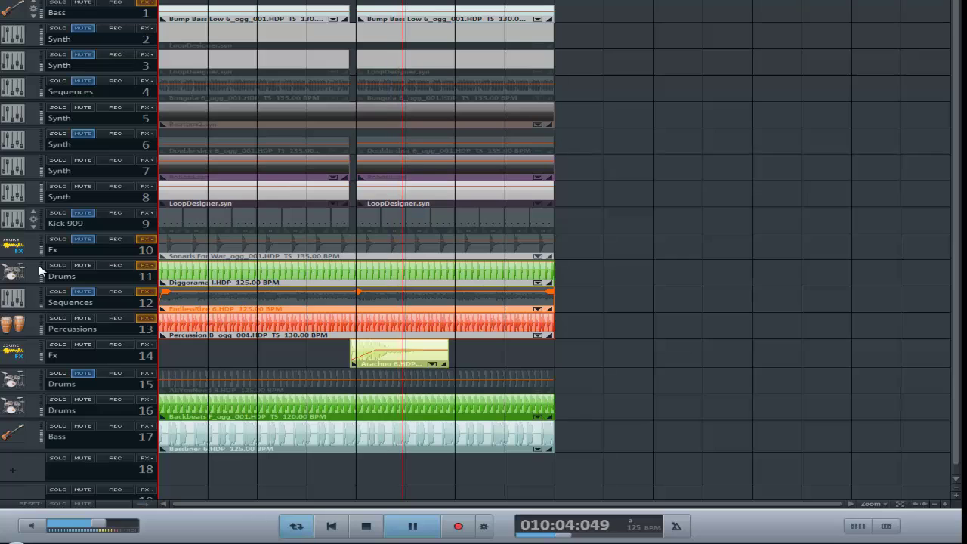
{"action": "left_click", "coordinate": [83, 400]}
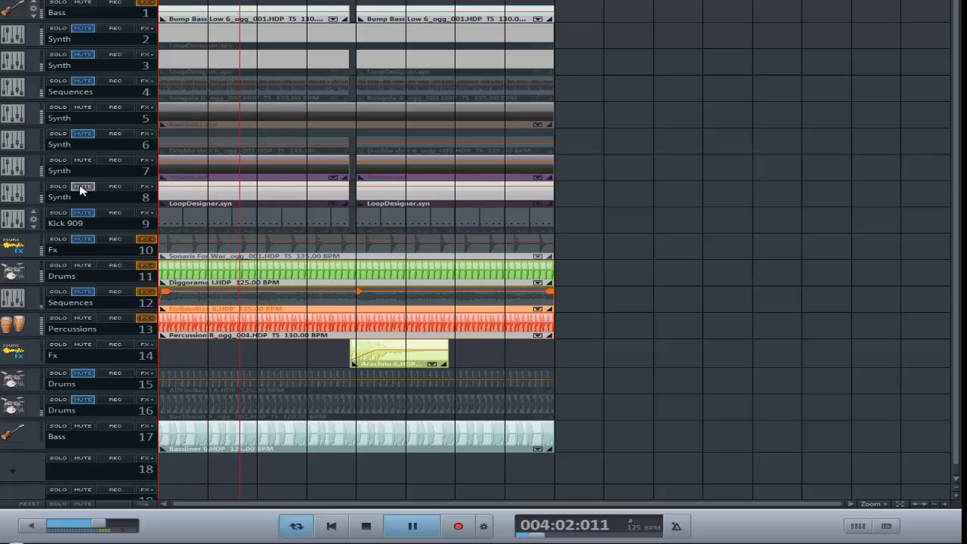
{"action": "left_click", "coordinate": [87, 30]}
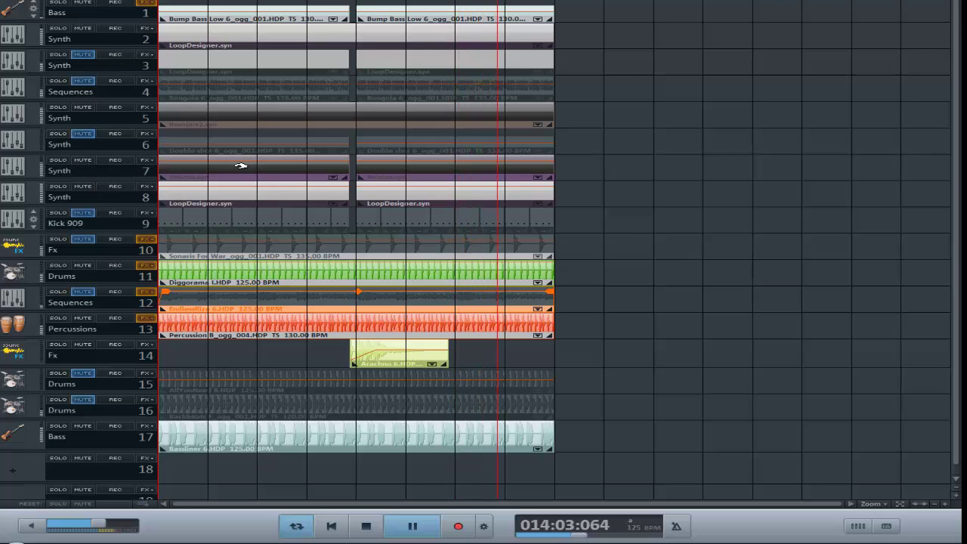
{"action": "left_click", "coordinate": [84, 161]}
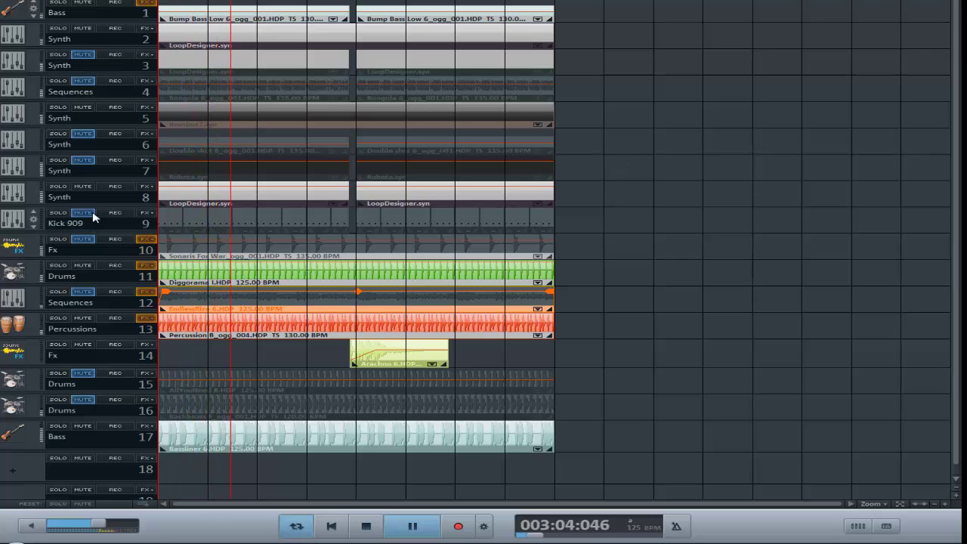
Step: Bring the AllYouNeed loop on Drums track 15 in and out, leaving it and Bass track 17 muted
{"action": "left_click", "coordinate": [83, 373]}
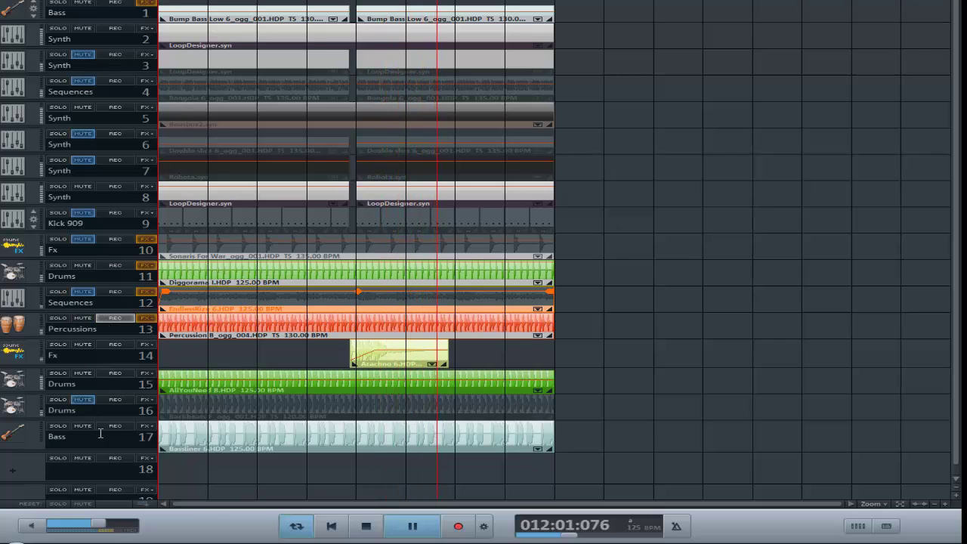
{"action": "double_click", "coordinate": [83, 374]}
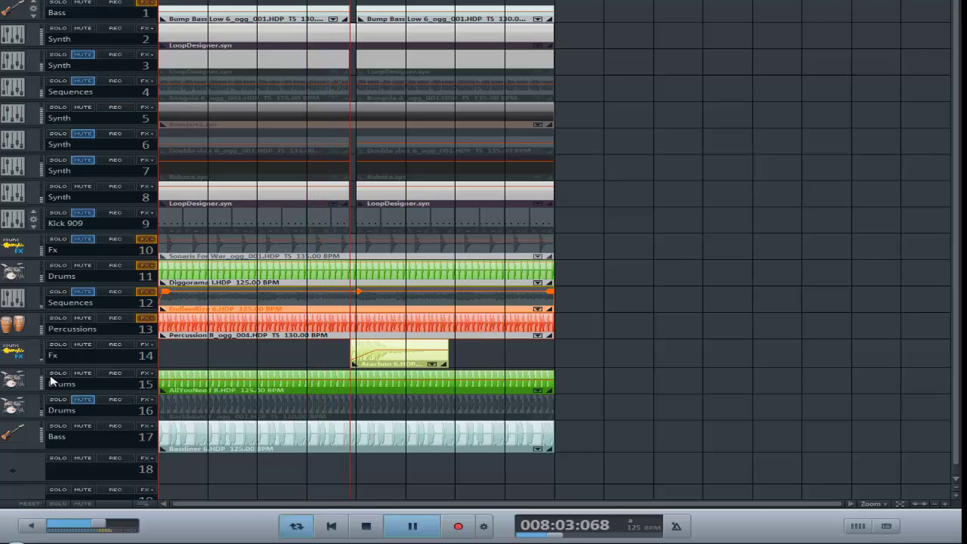
{"action": "left_click", "coordinate": [83, 426]}
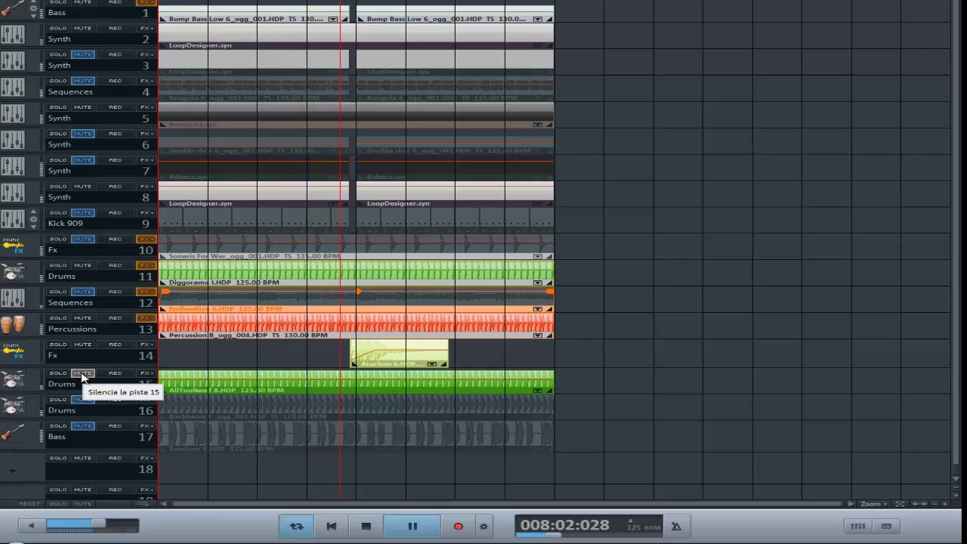
{"action": "left_click", "coordinate": [83, 375]}
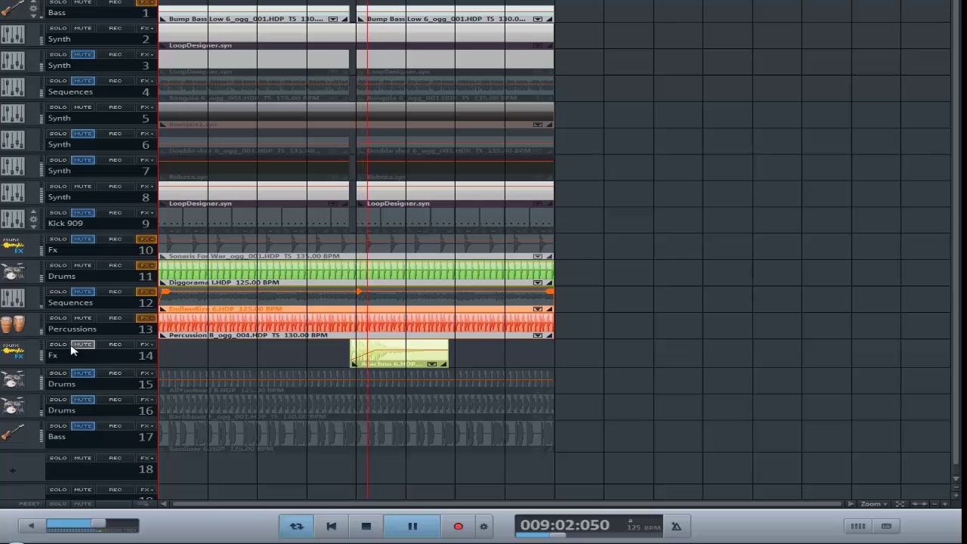
Step: Mute Synth track 2 and unmute Synth track 3 and the Kick 909 on track 9
{"action": "left_click", "coordinate": [83, 28]}
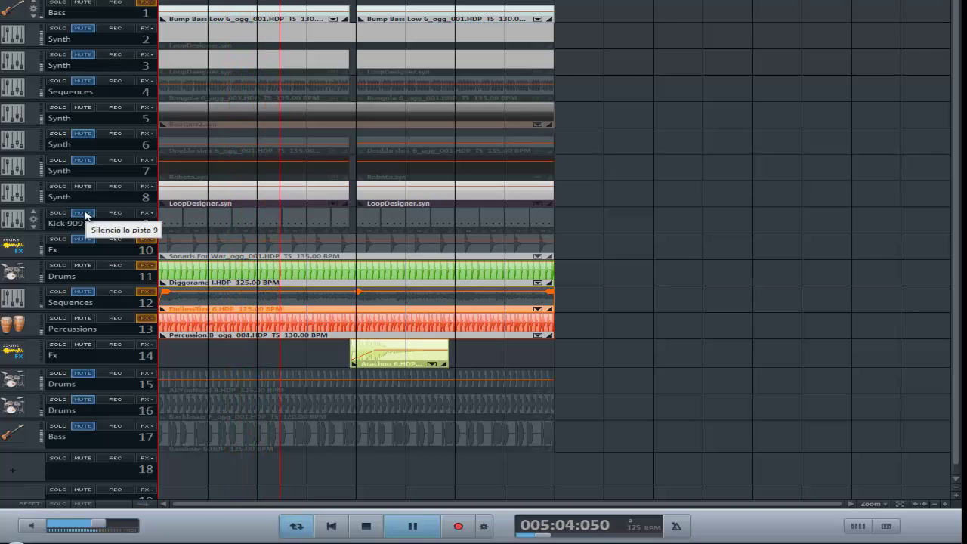
{"action": "left_click", "coordinate": [84, 56]}
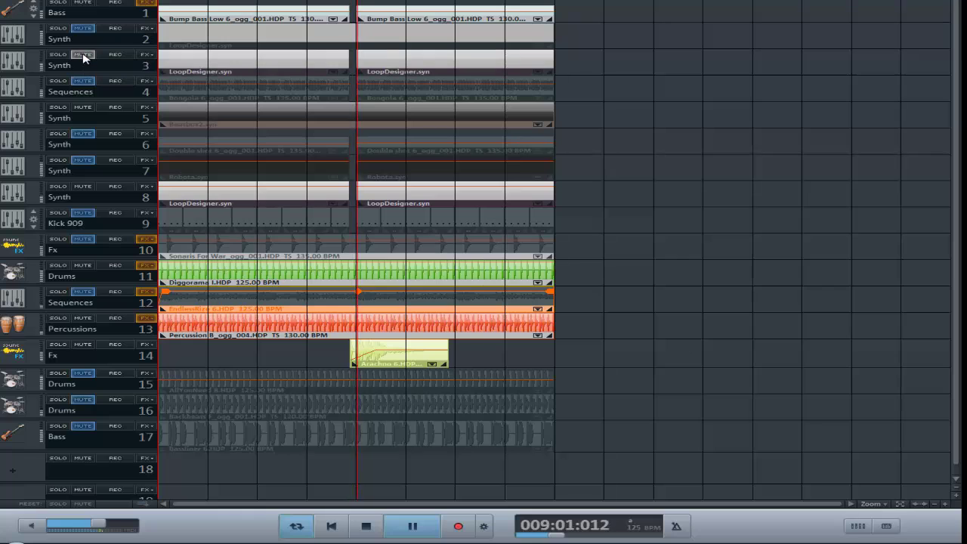
{"action": "left_click", "coordinate": [83, 214]}
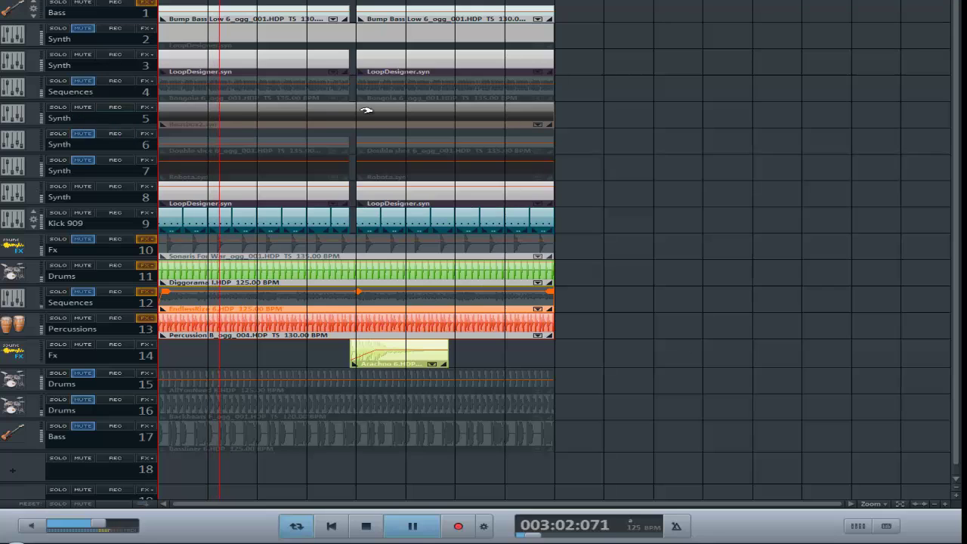
Step: Open the BeatBox drum machine on Synth track 5 and audition its individual rows, including HiConga VK_B
{"action": "double_click", "coordinate": [326, 113]}
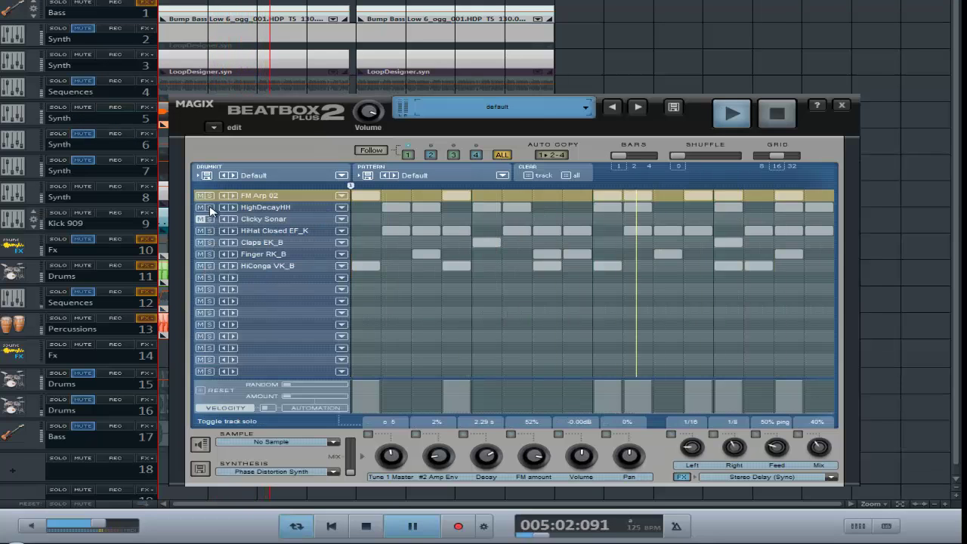
{"action": "left_click", "coordinate": [211, 268]}
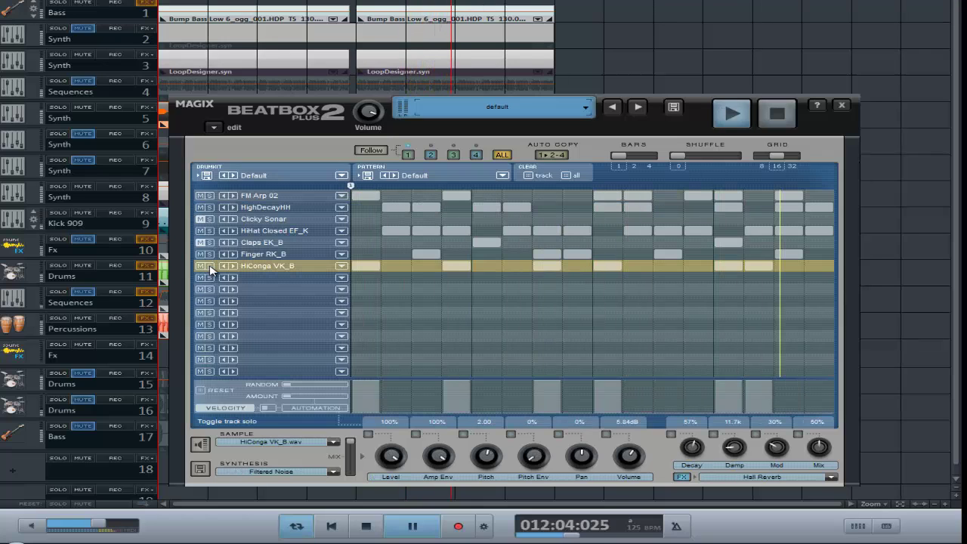
Step: Try the Tambo VK_A tambourine and the PM Ride synthetic cymbal in place of FM Arp 02 on the first drum row
{"action": "left_click", "coordinate": [342, 195]}
{"action": "mouse_move", "coordinate": [380, 215]}
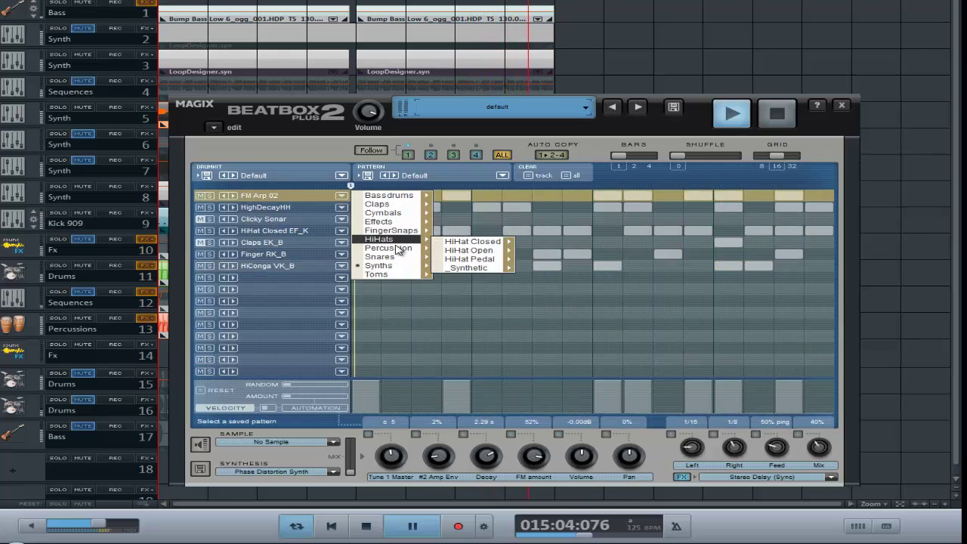
{"action": "mouse_move", "coordinate": [399, 247]}
{"action": "mouse_move", "coordinate": [459, 278]}
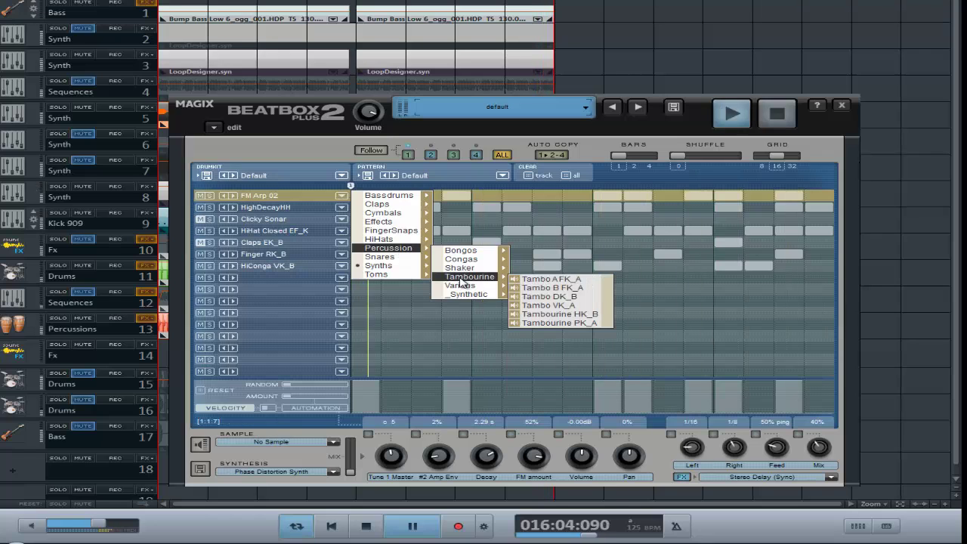
{"action": "left_click", "coordinate": [520, 307]}
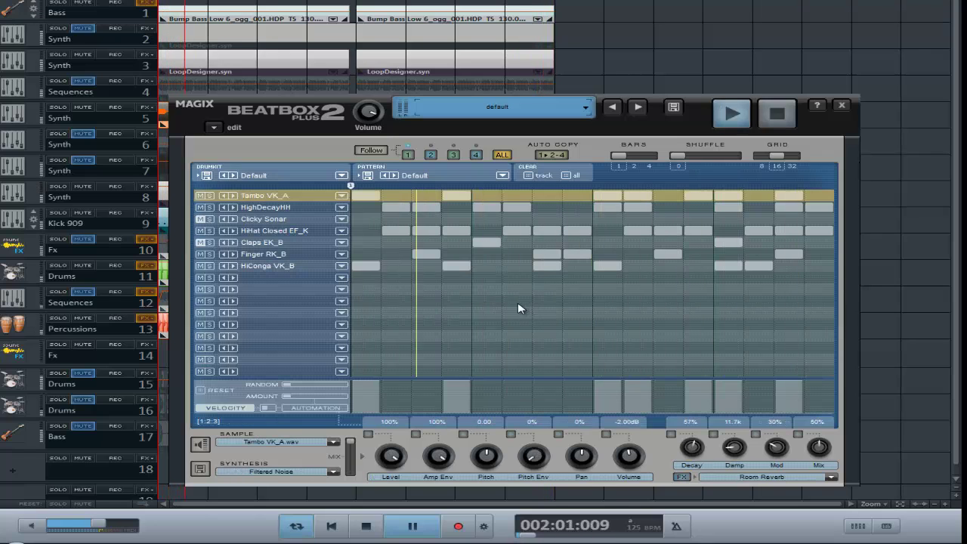
{"action": "left_click", "coordinate": [342, 195]}
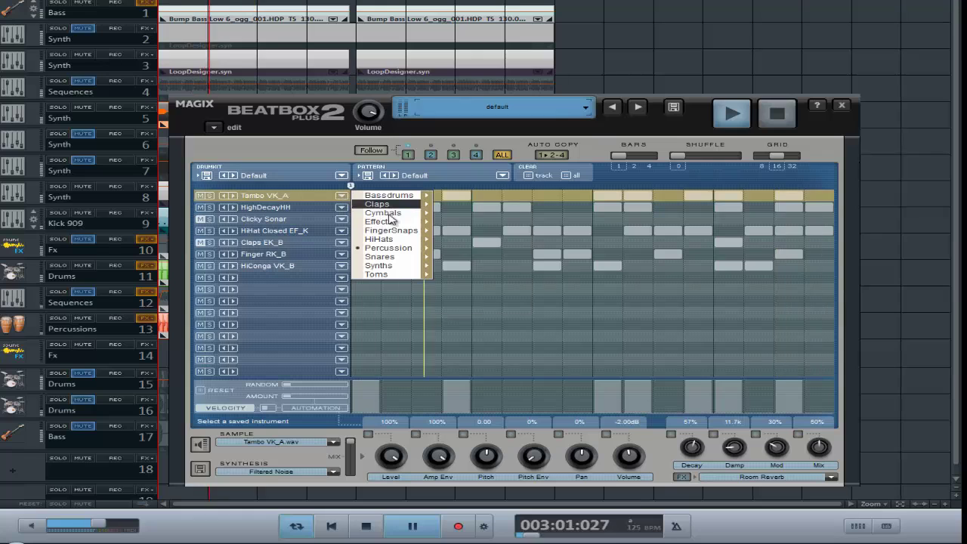
{"action": "mouse_move", "coordinate": [389, 214]}
{"action": "mouse_move", "coordinate": [476, 225]}
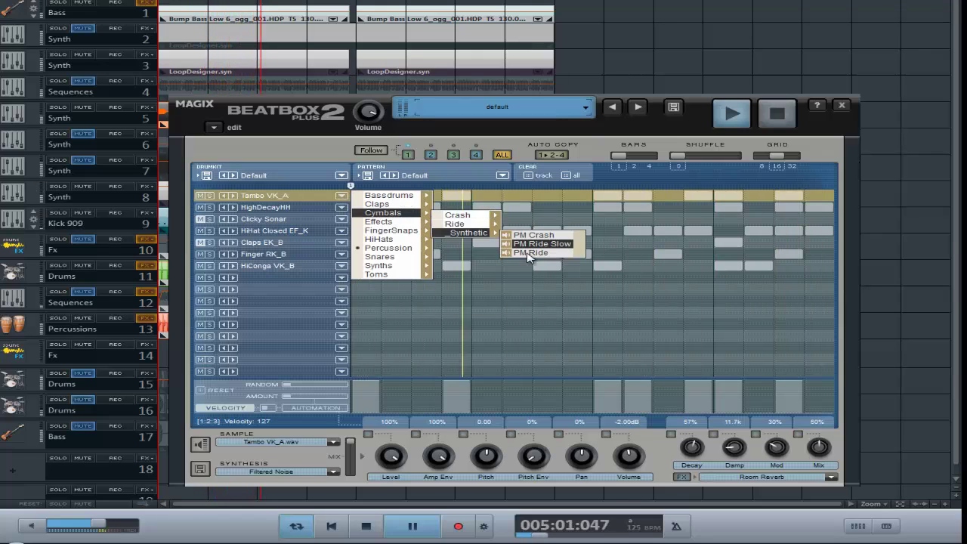
{"action": "left_click", "coordinate": [529, 258]}
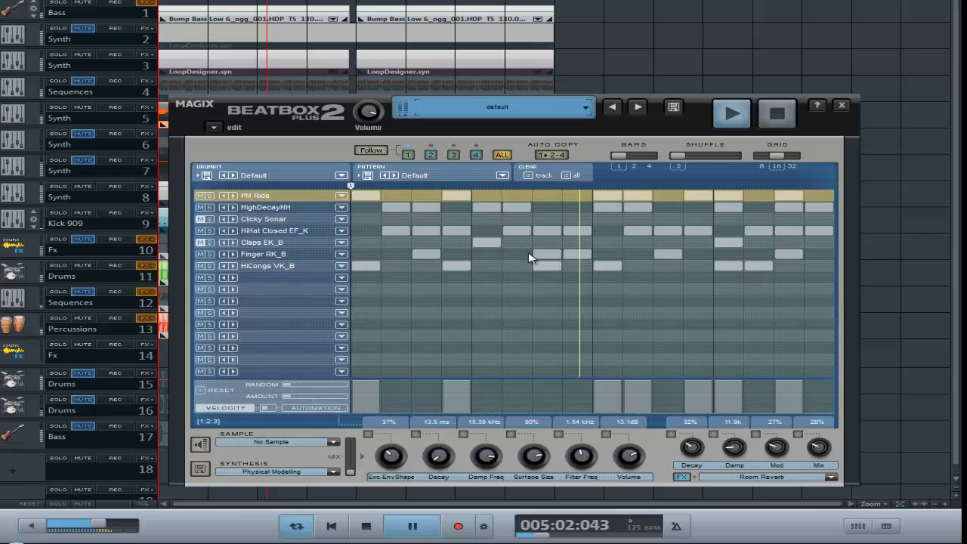
Step: Change the first drum row's instrument to the Fx HK_A effect sound and unmute the Claps EK_B row
{"action": "left_click", "coordinate": [341, 196]}
{"action": "mouse_move", "coordinate": [409, 222]}
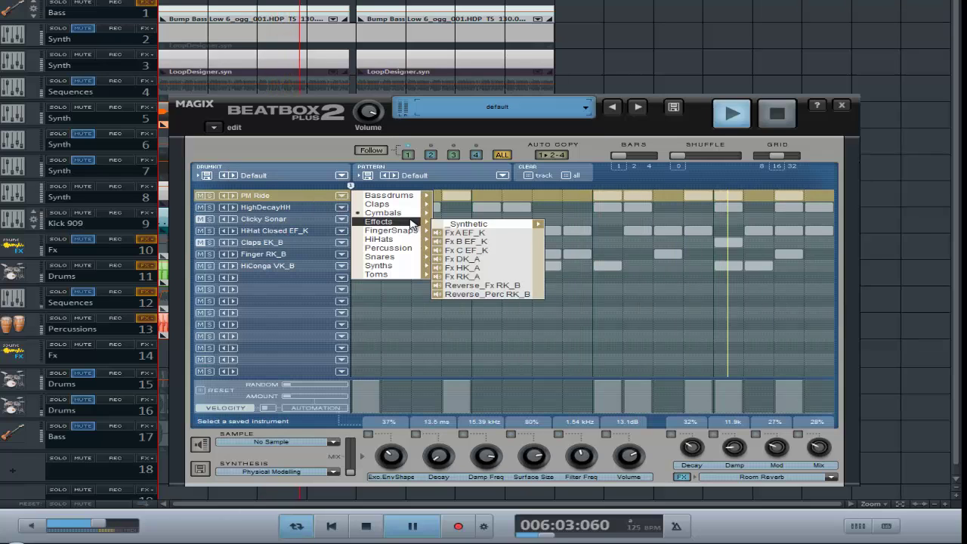
{"action": "left_click", "coordinate": [468, 234]}
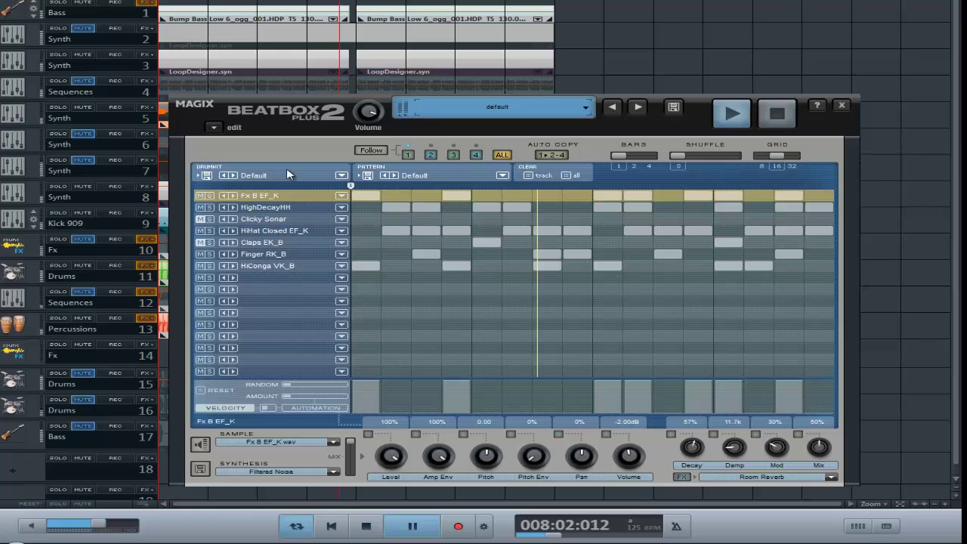
{"action": "left_click", "coordinate": [234, 196]}
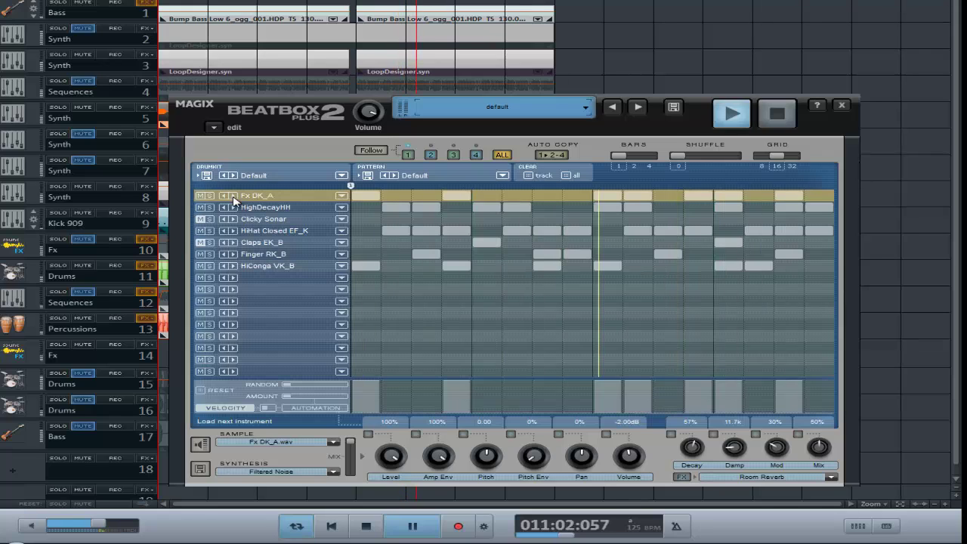
{"action": "left_click", "coordinate": [233, 196]}
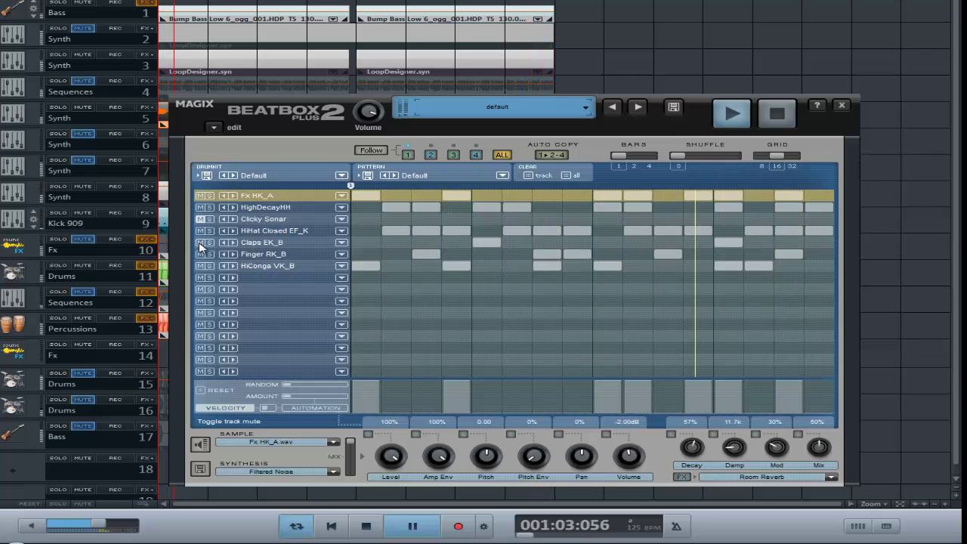
Step: Load the Wood FK_A percussion sound into the first empty drum row and place hits on steps 3 and 12
{"action": "left_click", "coordinate": [342, 278]}
{"action": "mouse_move", "coordinate": [344, 361]}
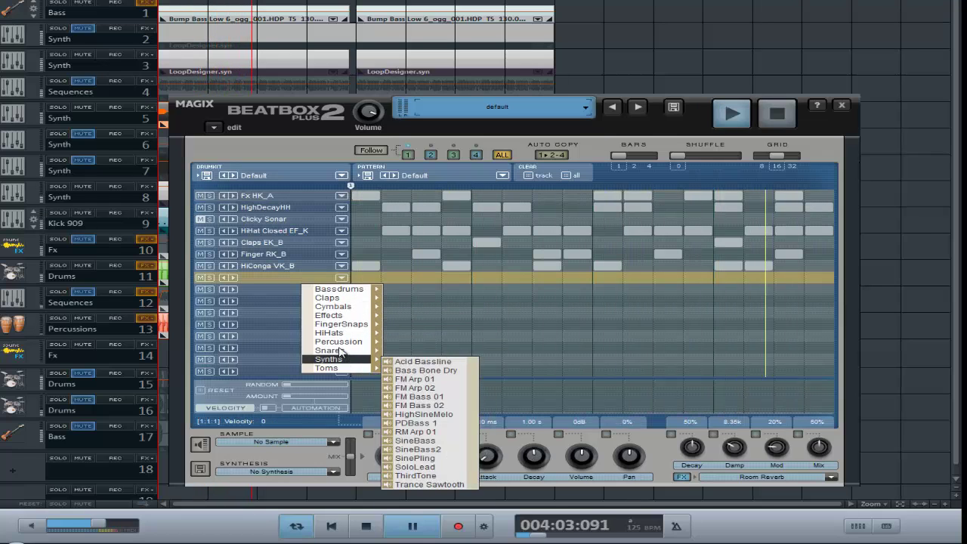
{"action": "mouse_move", "coordinate": [344, 341]}
{"action": "mouse_move", "coordinate": [412, 379]}
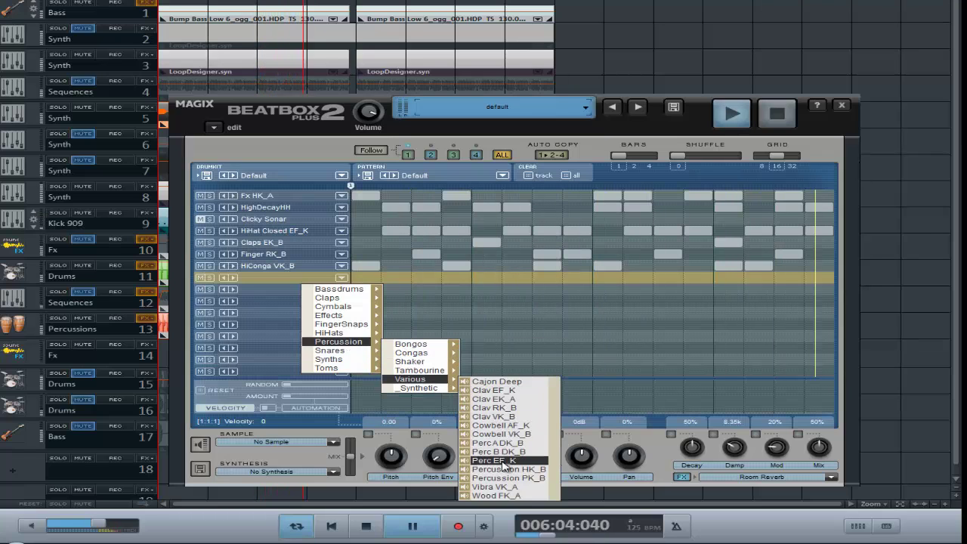
{"action": "left_click", "coordinate": [499, 496]}
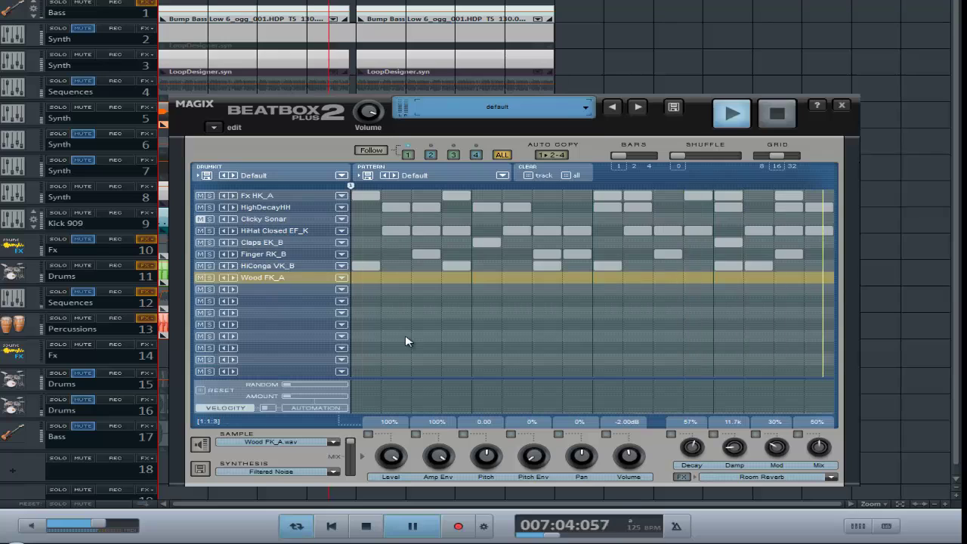
{"action": "left_click", "coordinate": [422, 281]}
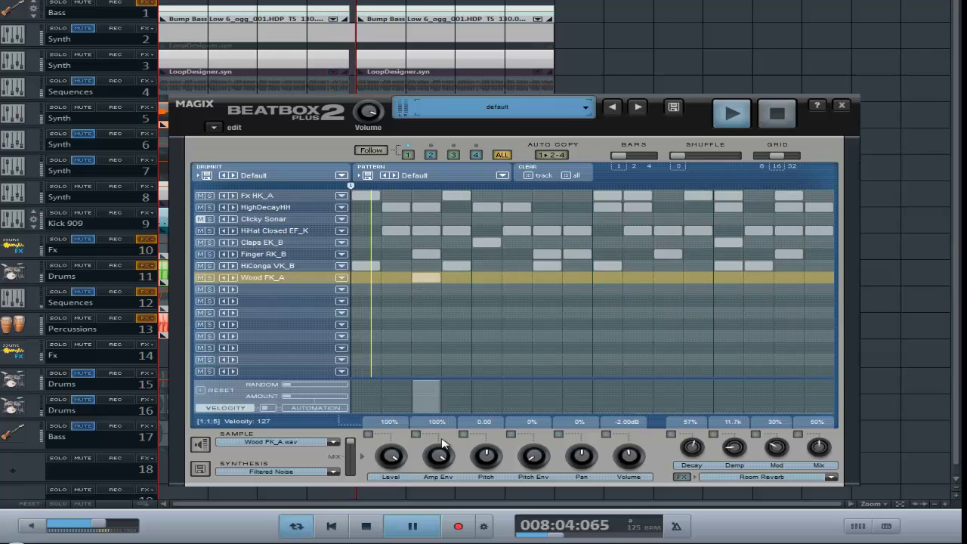
{"action": "left_click", "coordinate": [697, 280]}
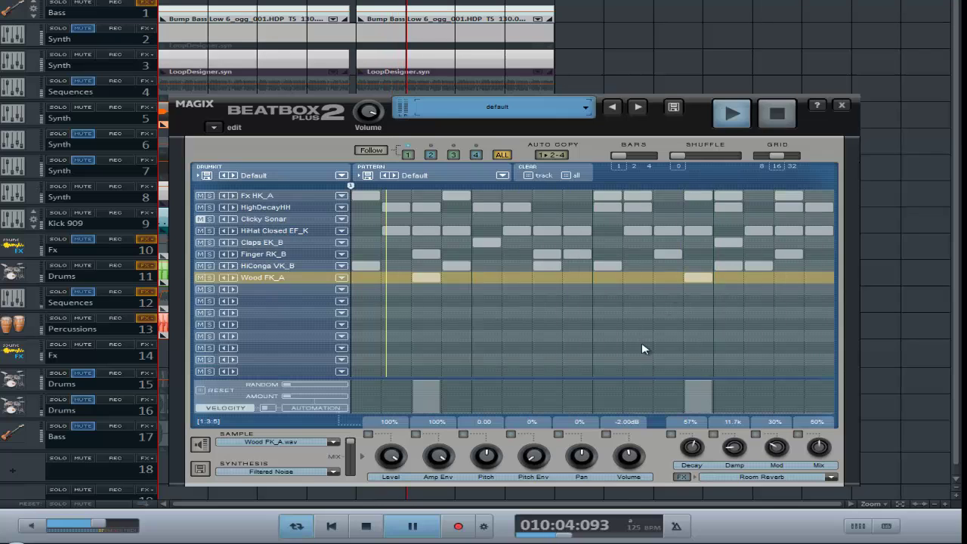
Step: Give the Wood FK_A row a Hall Reverb effect, raise its volume to 8.87 dB and pan it to the left
{"action": "mouse_move", "coordinate": [631, 461]}
{"action": "left_mouse_down"}
{"action": "mouse_move", "coordinate": [664, 480]}
{"action": "mouse_move", "coordinate": [631, 459]}
{"action": "left_mouse_up"}
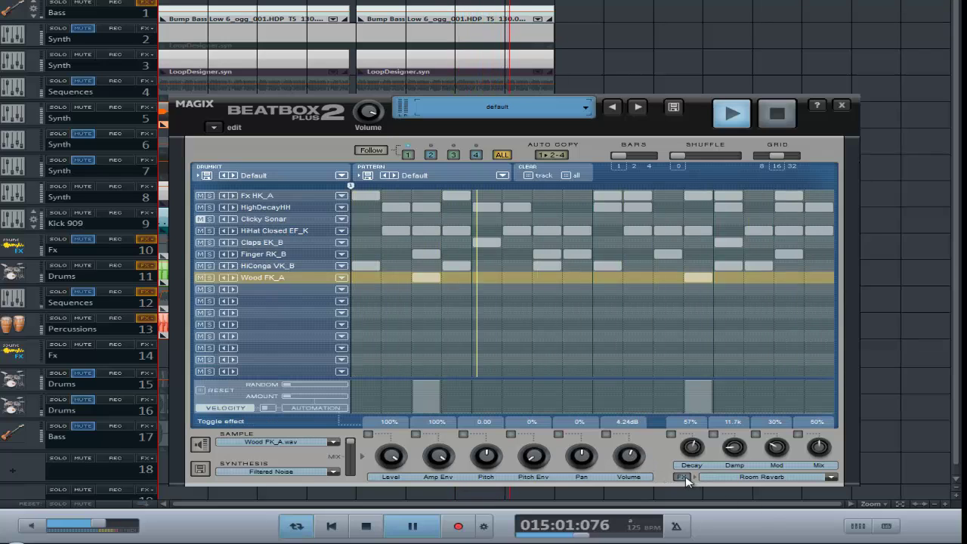
{"action": "left_click", "coordinate": [745, 478]}
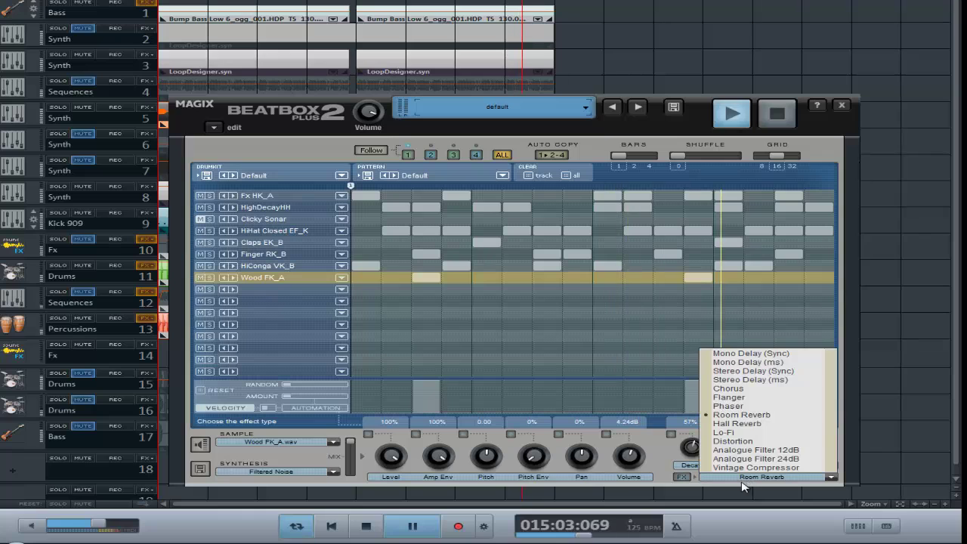
{"action": "left_click", "coordinate": [726, 424]}
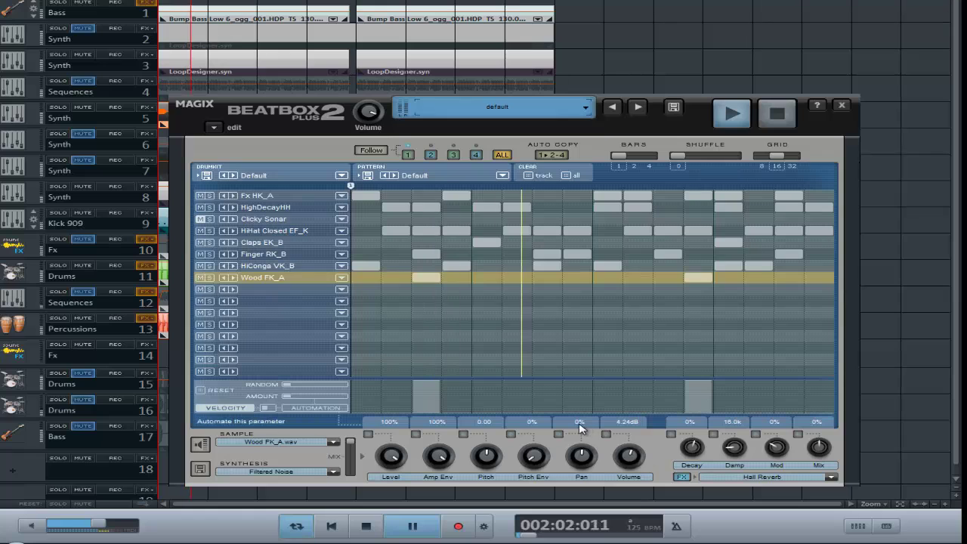
{"action": "left_click_drag", "start_coordinate": [632, 458], "coordinate": [578, 457]}
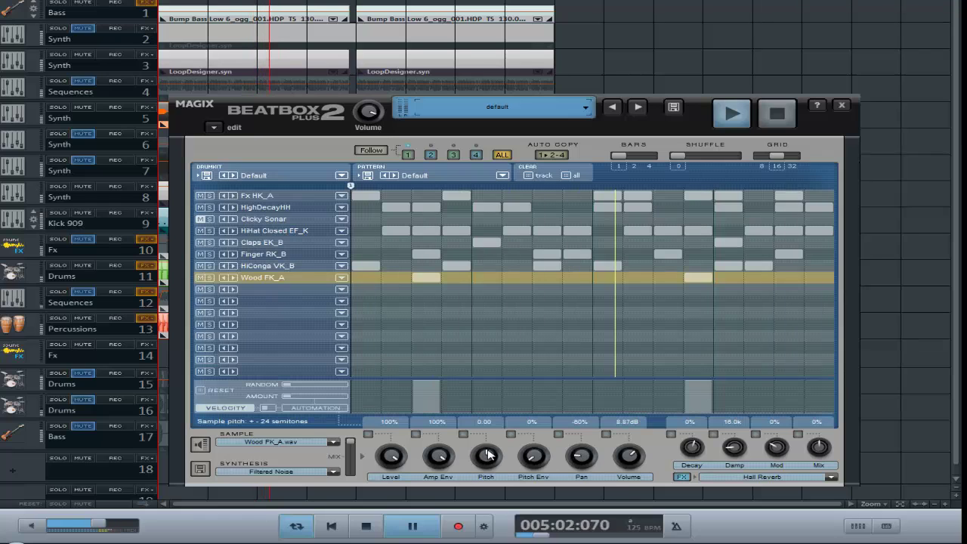
Step: Set the Wood FK_A row's pitch to 1.00 and unmute Synth track 2 in the arrangement
{"action": "left_click_drag", "start_coordinate": [485, 458], "coordinate": [488, 454]}
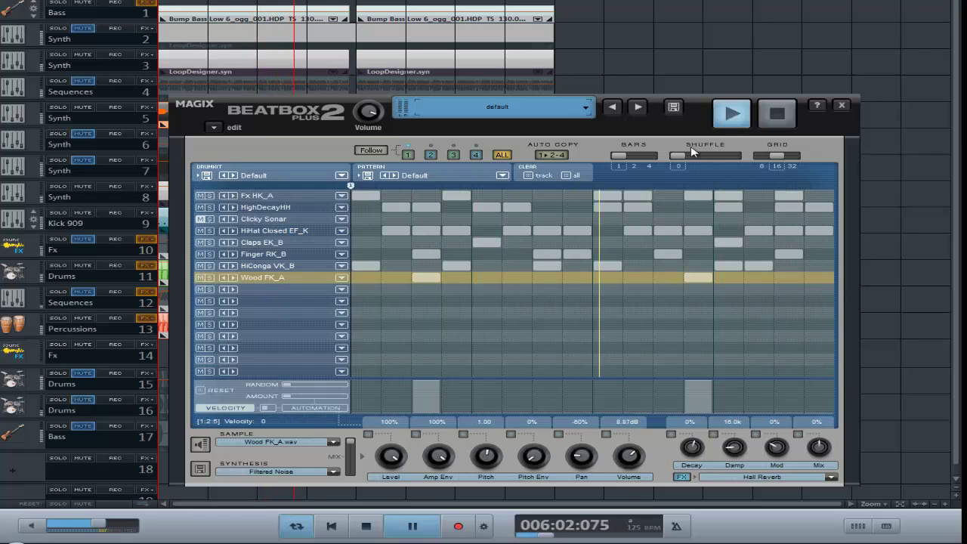
{"action": "left_click", "coordinate": [849, 105]}
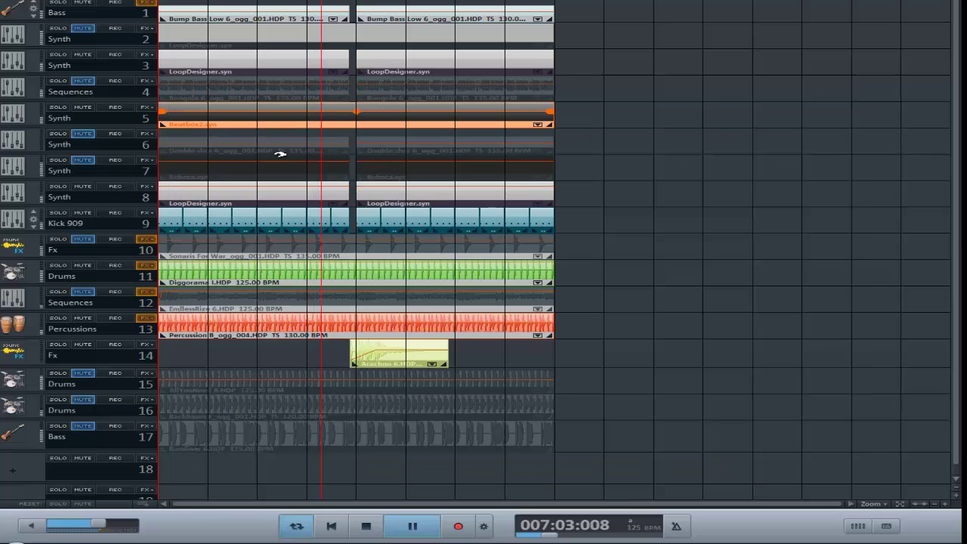
{"action": "left_click", "coordinate": [87, 30]}
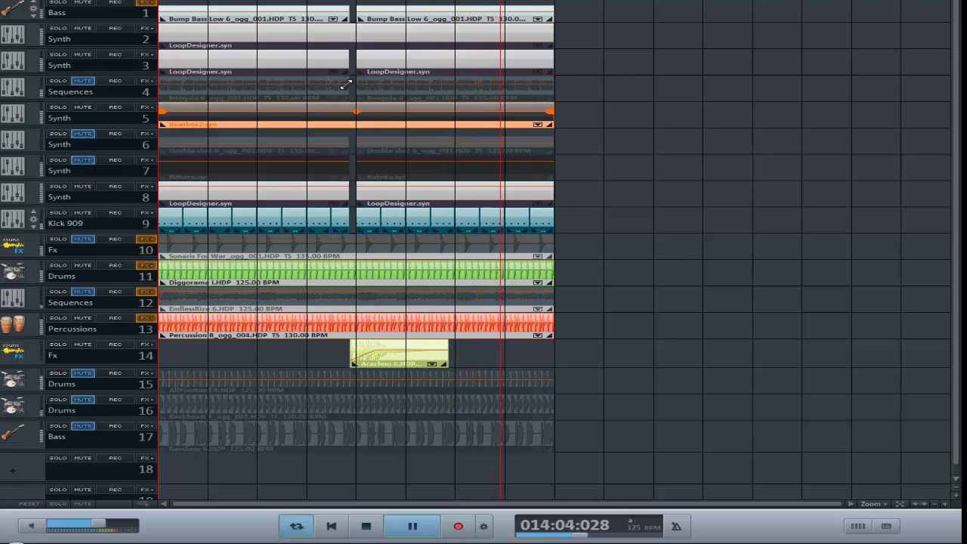
Step: Change the Wood FK_A row's effect in BeatBox to Stereo Delay (Sync), comparing it with Stereo Delay (ms)
{"action": "double_click", "coordinate": [328, 126]}
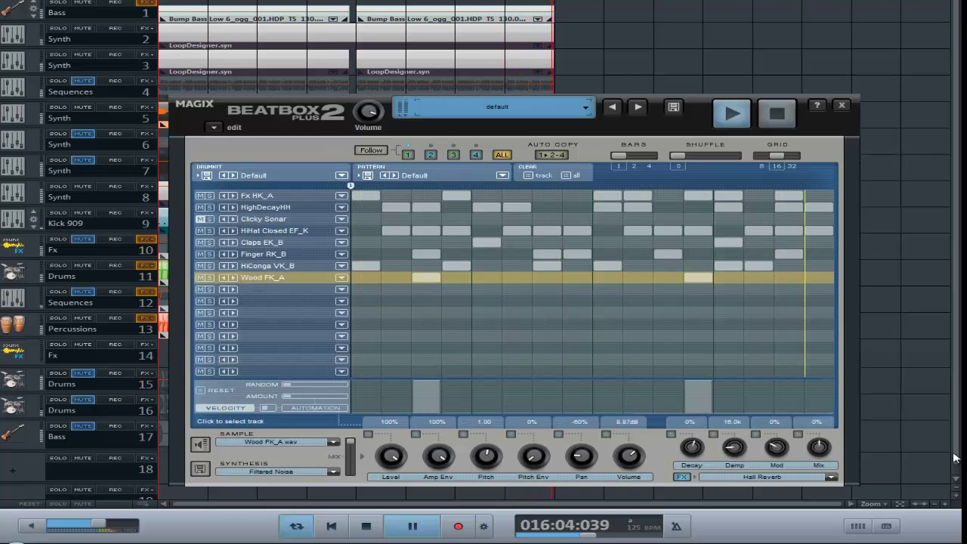
{"action": "left_click", "coordinate": [760, 477]}
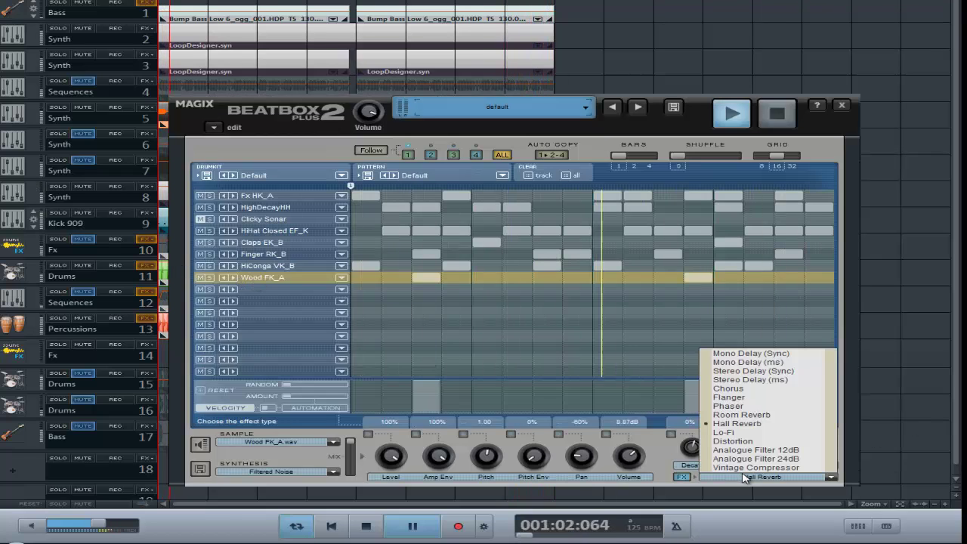
{"action": "left_click", "coordinate": [760, 371]}
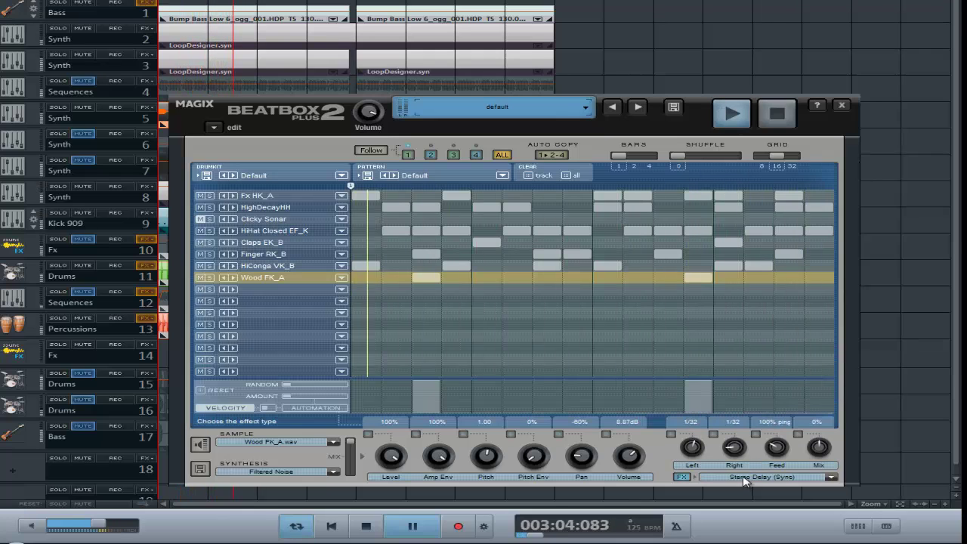
{"action": "left_click", "coordinate": [746, 478]}
{"action": "left_click", "coordinate": [755, 379]}
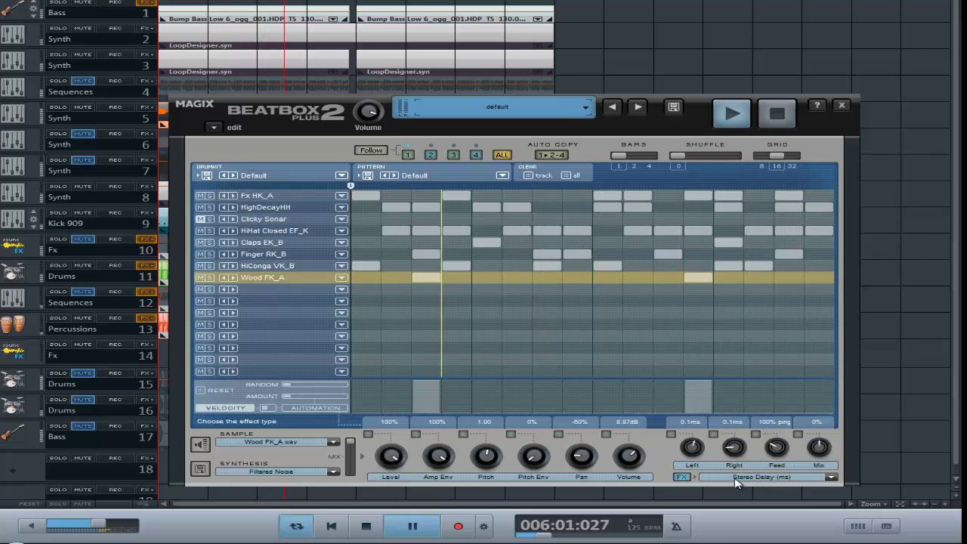
{"action": "left_click", "coordinate": [741, 477]}
{"action": "left_click", "coordinate": [723, 380]}
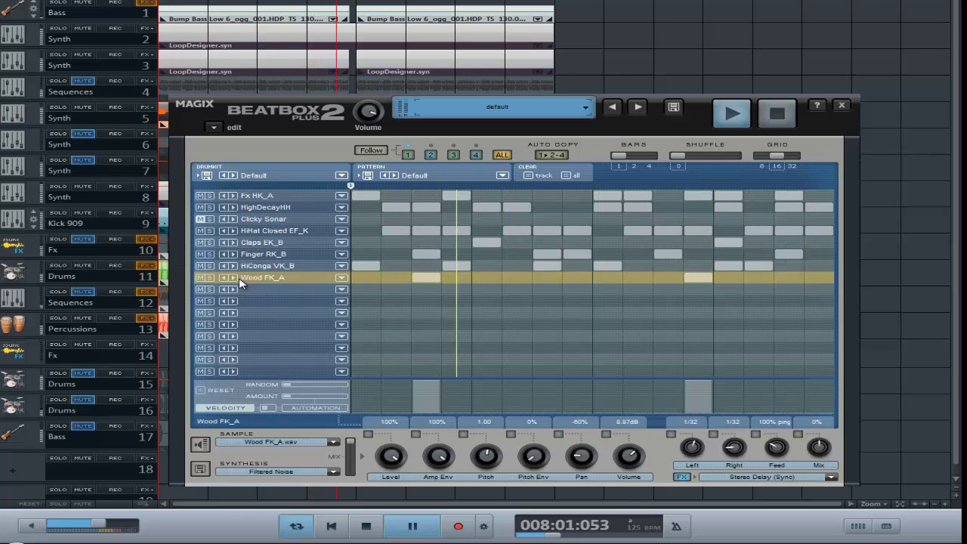
{"action": "left_click", "coordinate": [842, 105]}
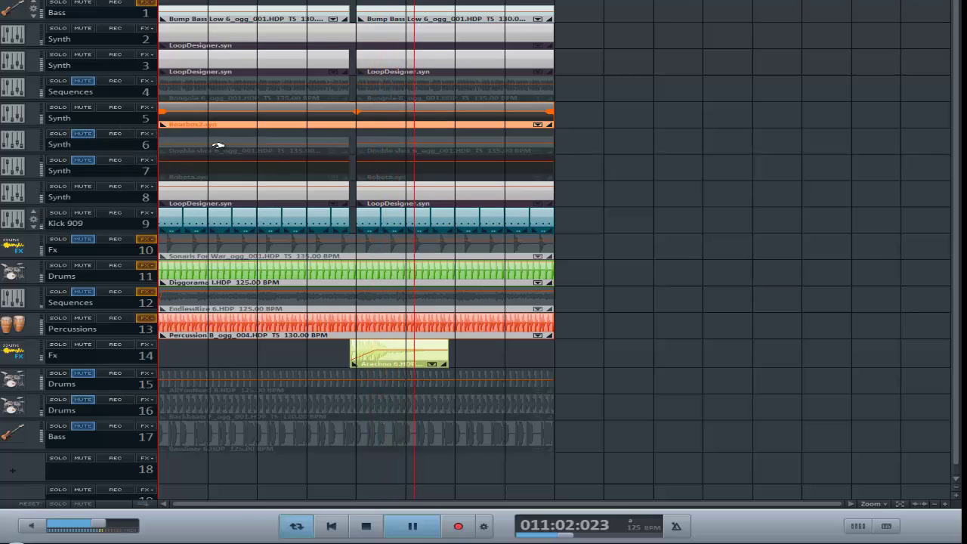
Step: Select the first Double shot 6 loop and unmute Synth track 6
{"action": "left_click", "coordinate": [168, 162]}
{"action": "left_click", "coordinate": [174, 145]}
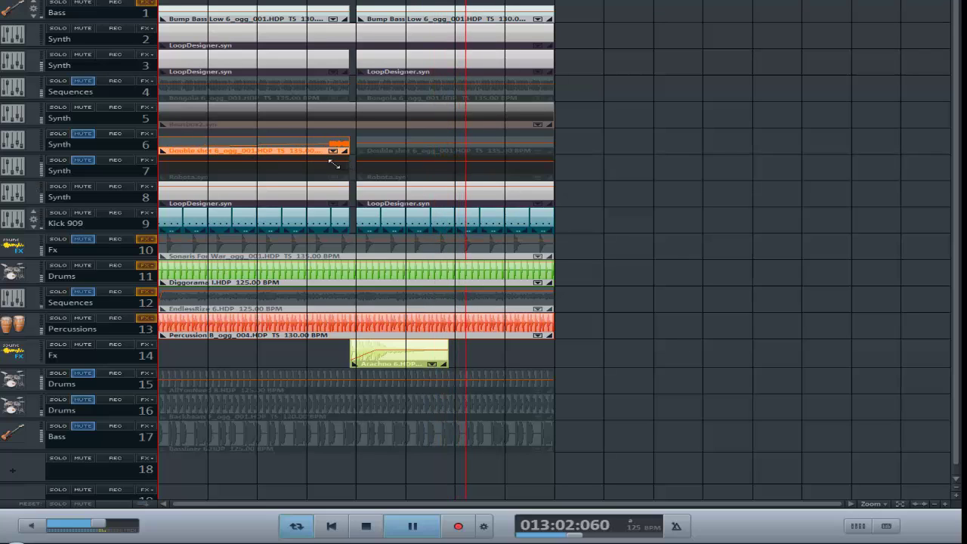
{"action": "left_click", "coordinate": [82, 133]}
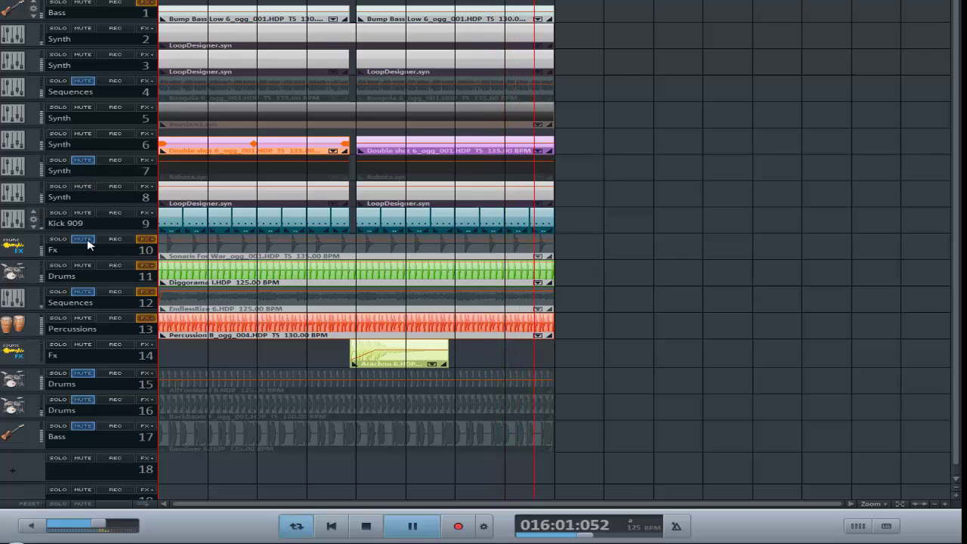
Step: Drop the Kick 909 track out briefly while unmuting Synth track 7, and bring the kick back in
{"action": "left_click", "coordinate": [83, 213]}
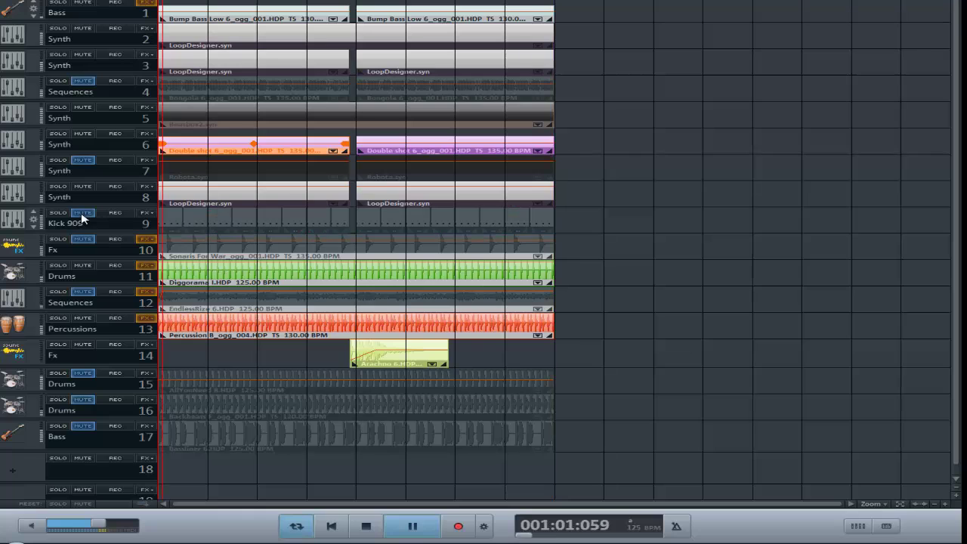
{"action": "left_click", "coordinate": [83, 161]}
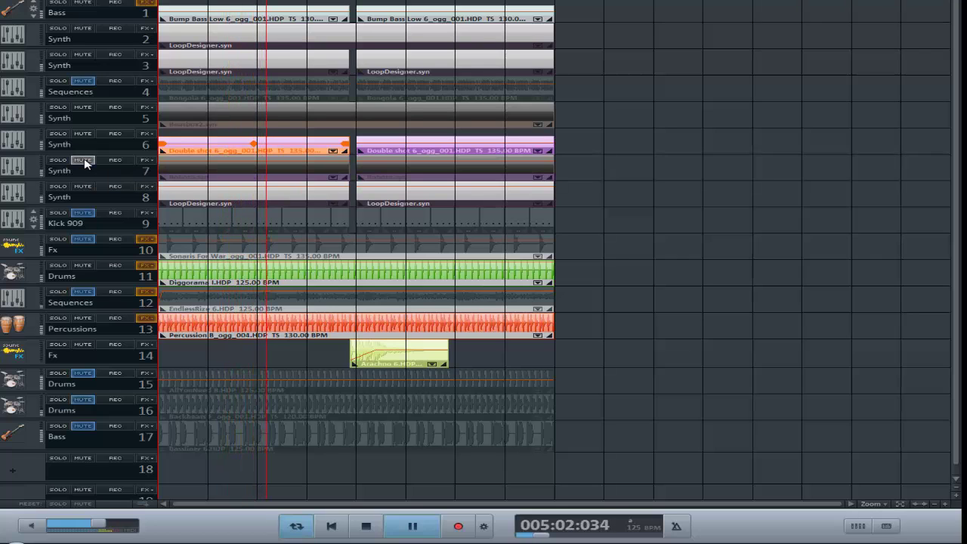
{"action": "left_click", "coordinate": [84, 213]}
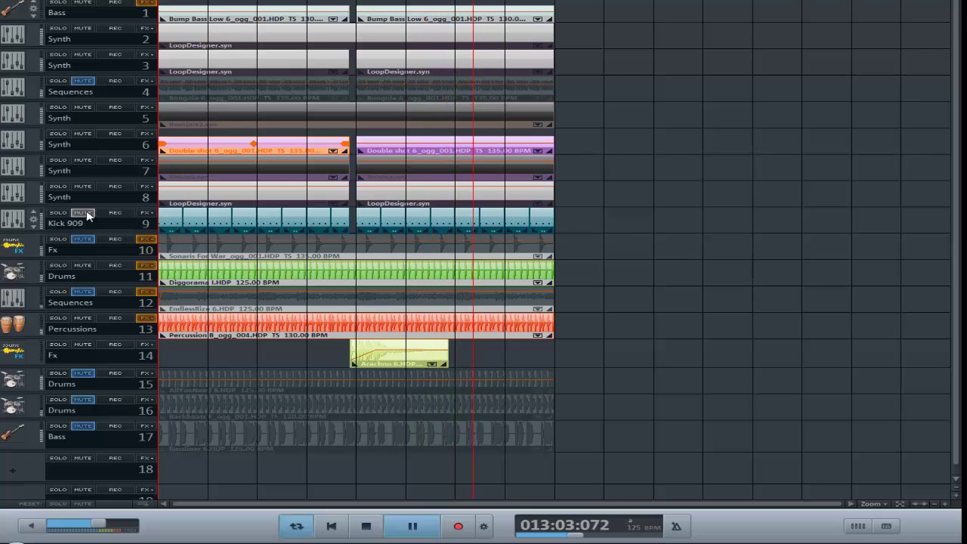
Step: Mute Bass track 1 and Synth track 3, silencing Synth track 2 for a few bars in between
{"action": "left_click", "coordinate": [83, 3]}
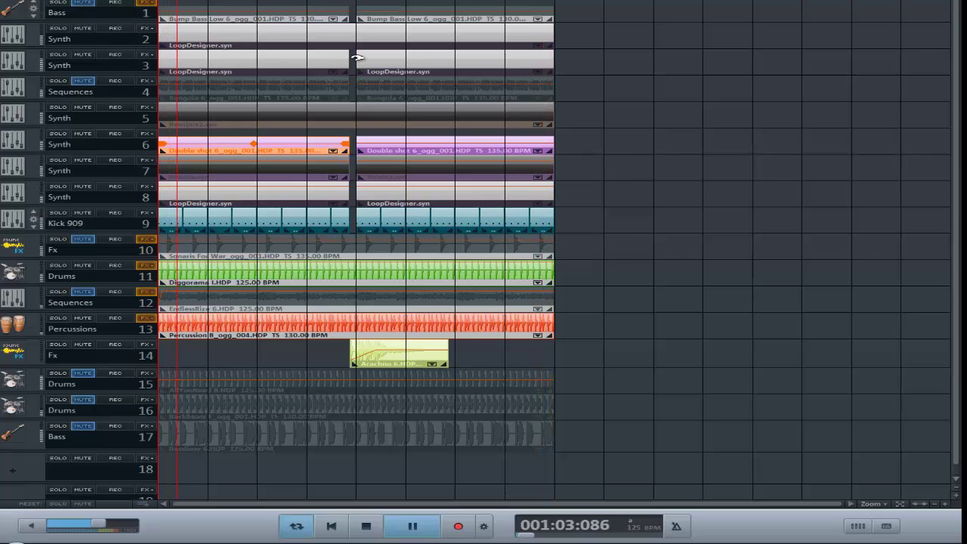
{"action": "left_click", "coordinate": [82, 30]}
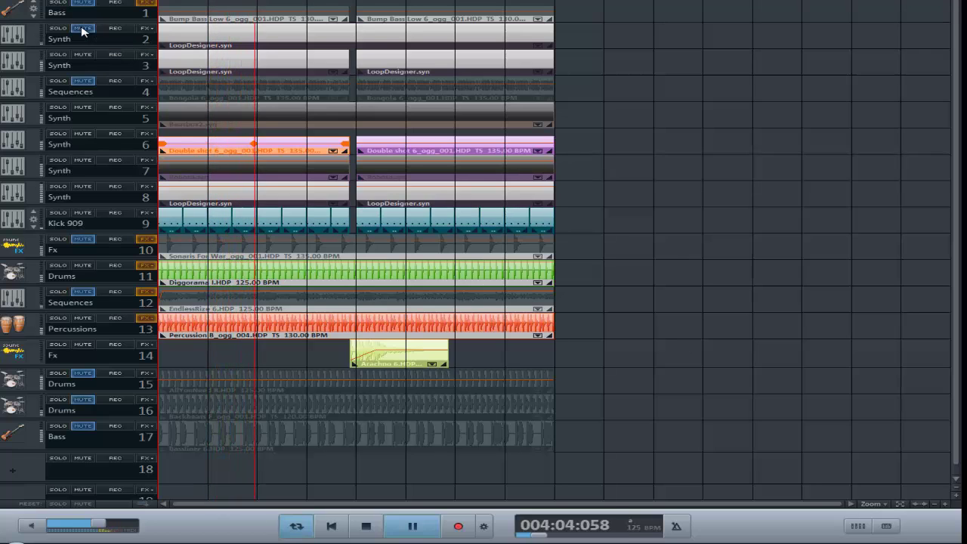
{"action": "left_click", "coordinate": [83, 29]}
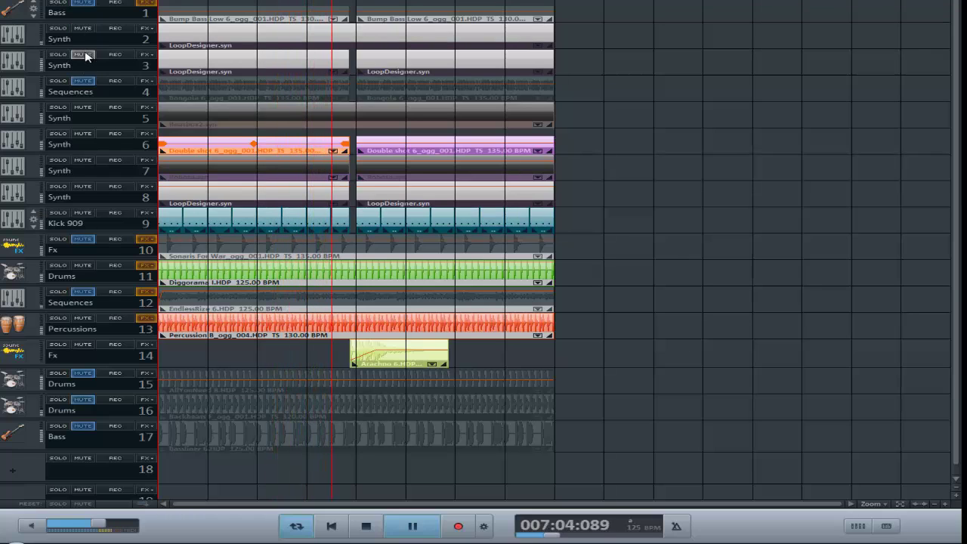
{"action": "left_click", "coordinate": [83, 54]}
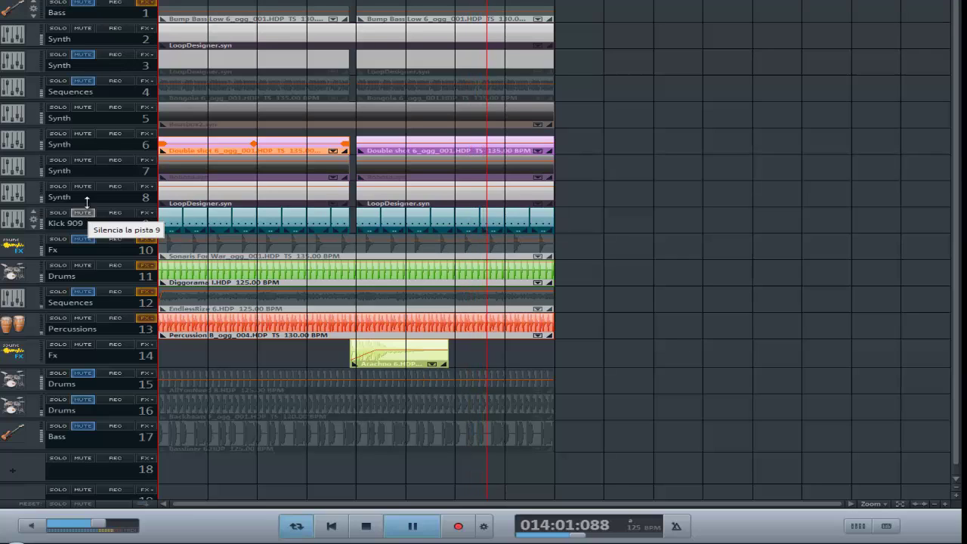
Step: Mute Percussions track 13 and bring in Fx track 10 and Bass track 17
{"action": "left_click", "coordinate": [80, 319]}
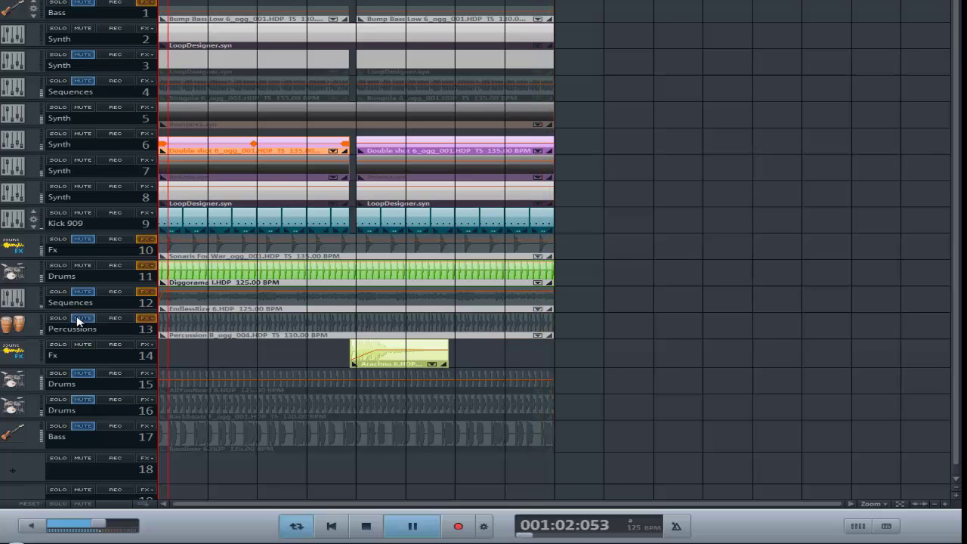
{"action": "left_click", "coordinate": [83, 240]}
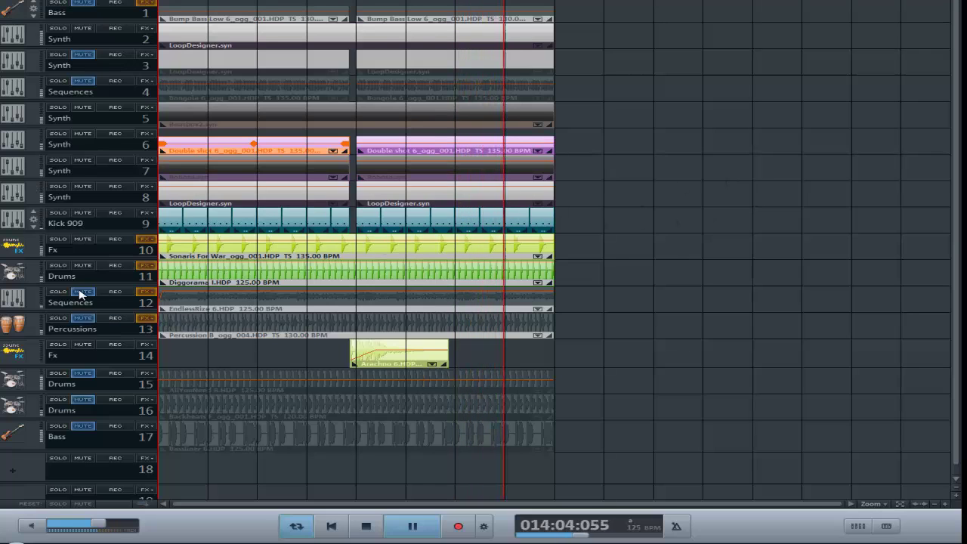
{"action": "left_click", "coordinate": [83, 427]}
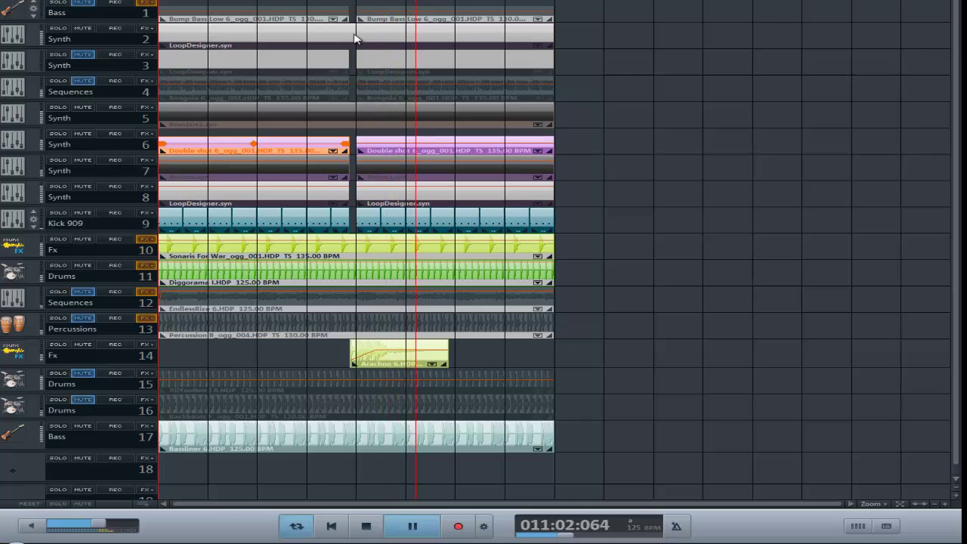
Step: Open the Loop Designer on Synth track 2, choose the Cave drum kit and randomize the drum section twice
{"action": "double_click", "coordinate": [335, 46]}
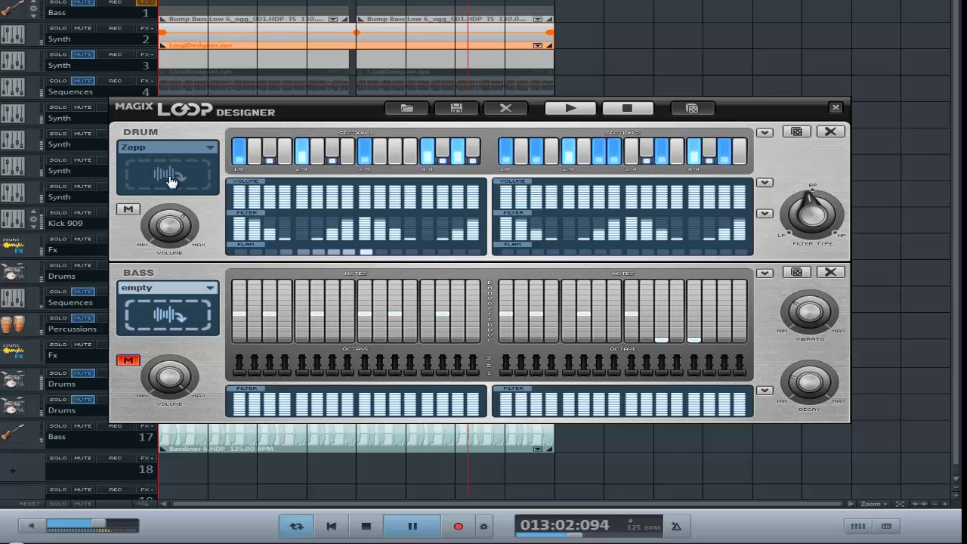
{"action": "left_click", "coordinate": [209, 149]}
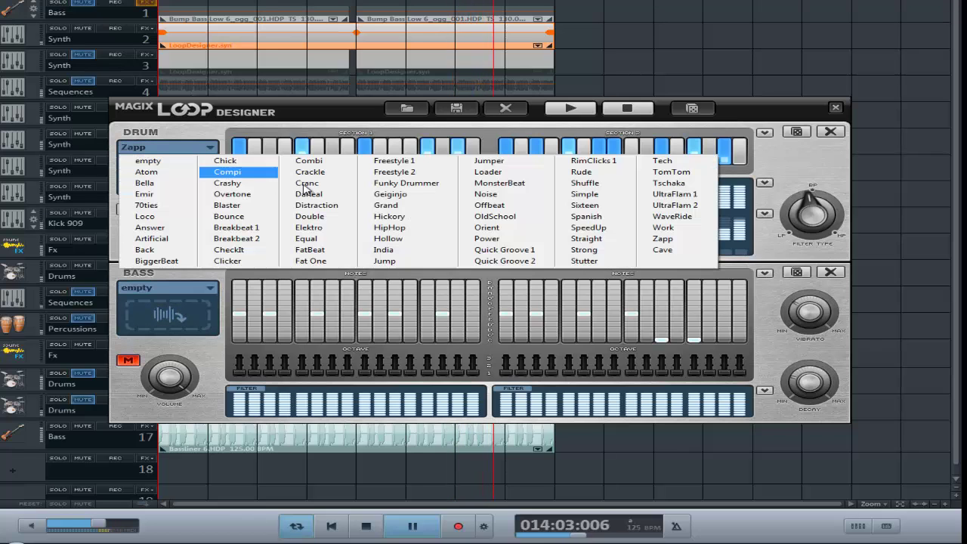
{"action": "left_click", "coordinate": [671, 251]}
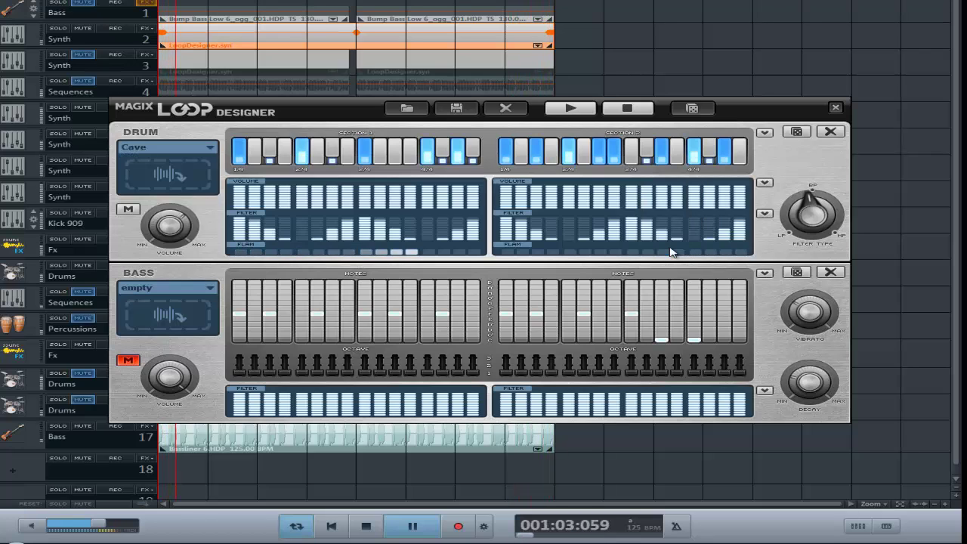
{"action": "left_click", "coordinate": [799, 132]}
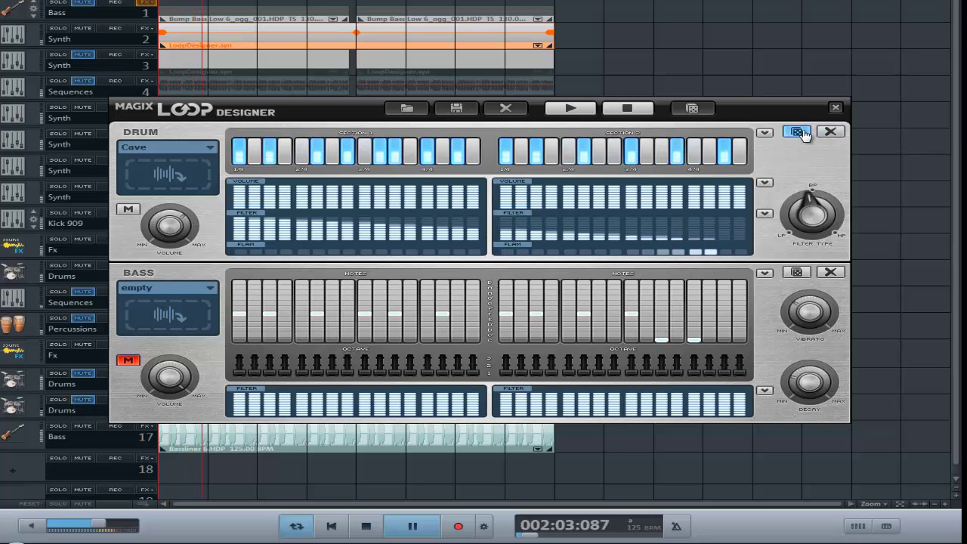
{"action": "left_click", "coordinate": [800, 133]}
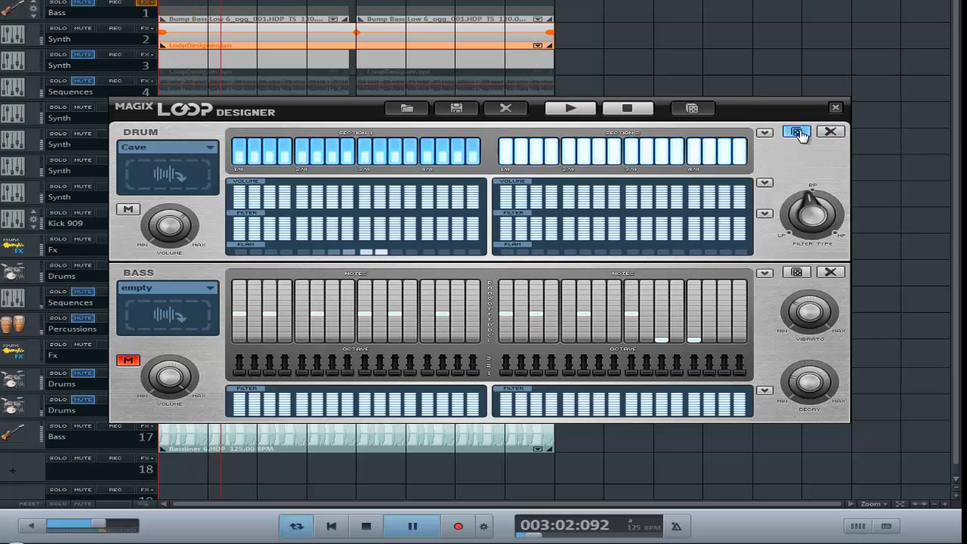
Step: Randomize the entire Loop Designer loop and apply the "This One's for You" preset to the drum pattern
{"action": "left_click", "coordinate": [692, 108]}
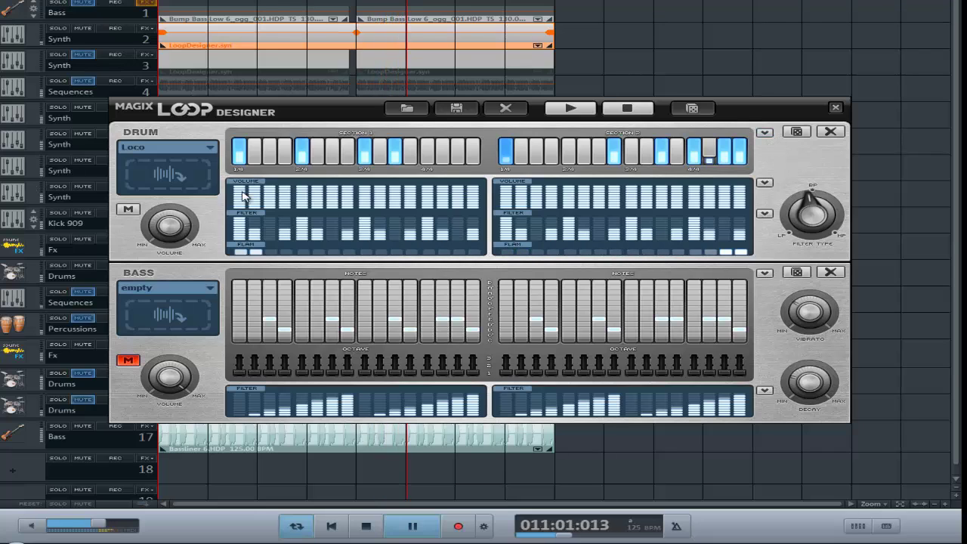
{"action": "left_click", "coordinate": [765, 132]}
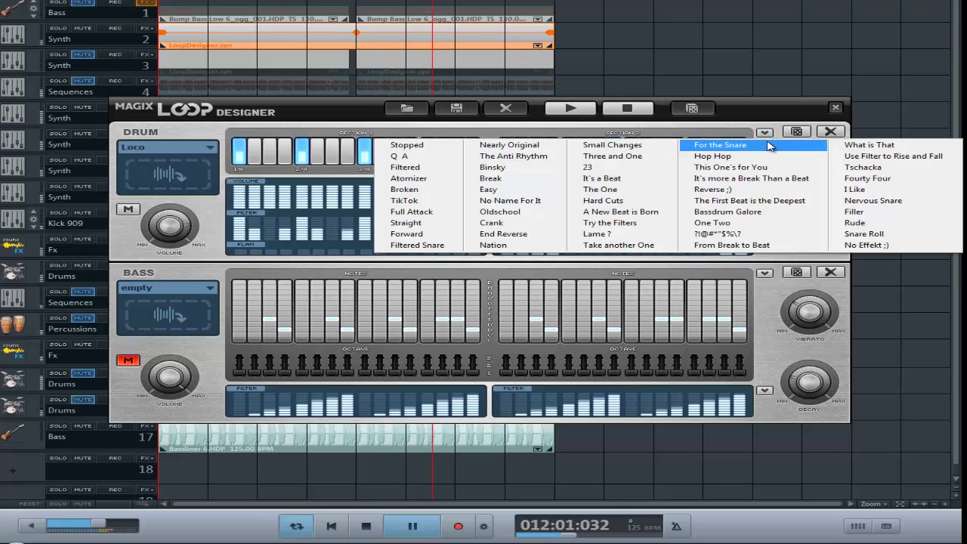
{"action": "left_click", "coordinate": [744, 167]}
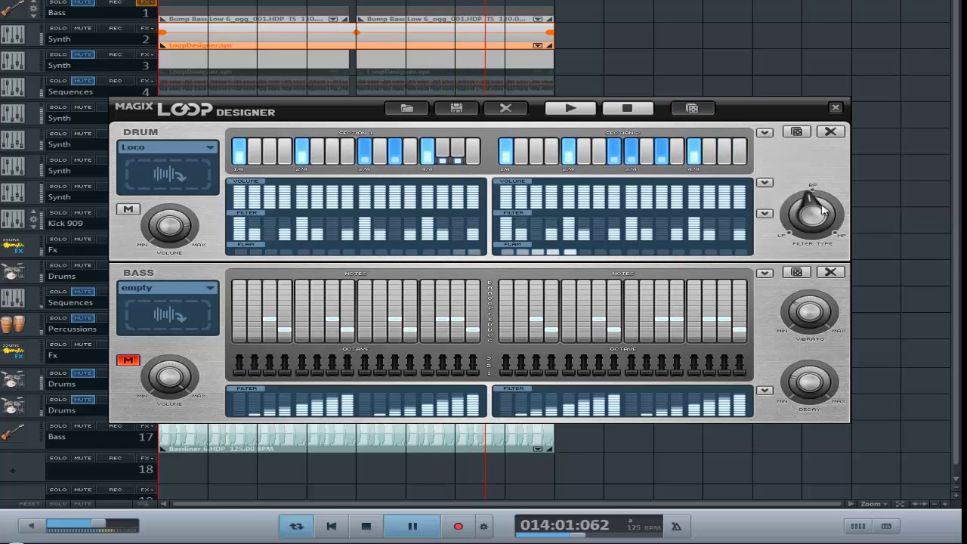
Step: Randomize the entire loop again to get the Crackle drum kit, and reroll only the drum section three times
{"action": "left_click", "coordinate": [692, 108]}
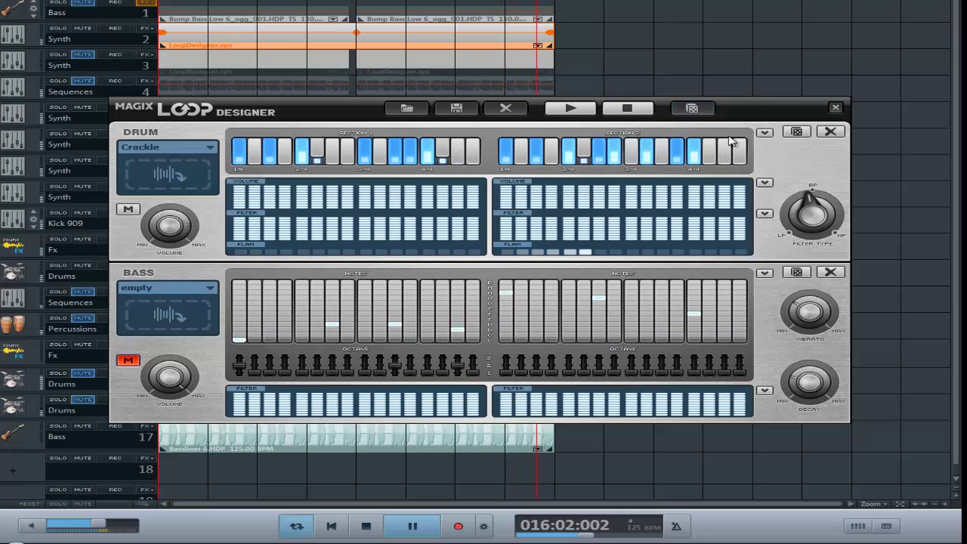
{"action": "left_click", "coordinate": [797, 132]}
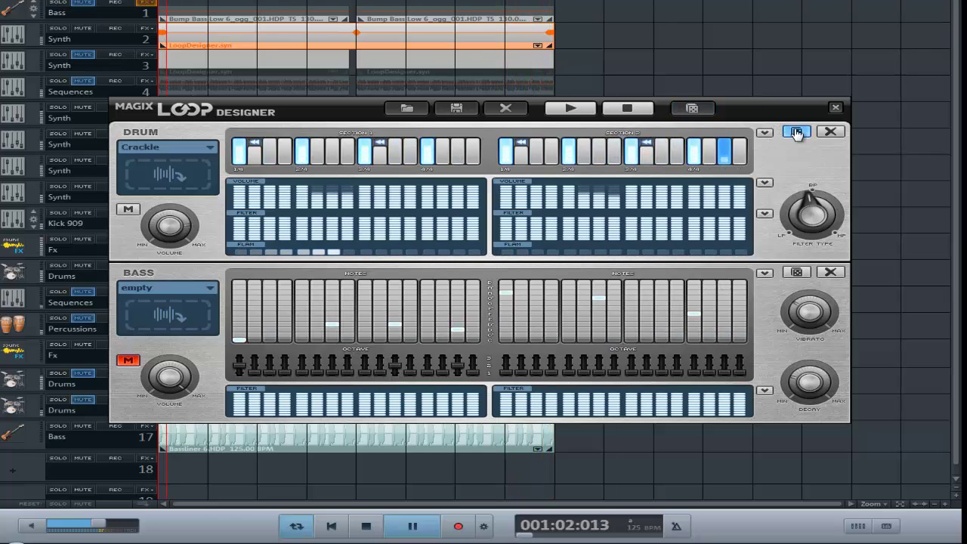
{"action": "left_click", "coordinate": [797, 132]}
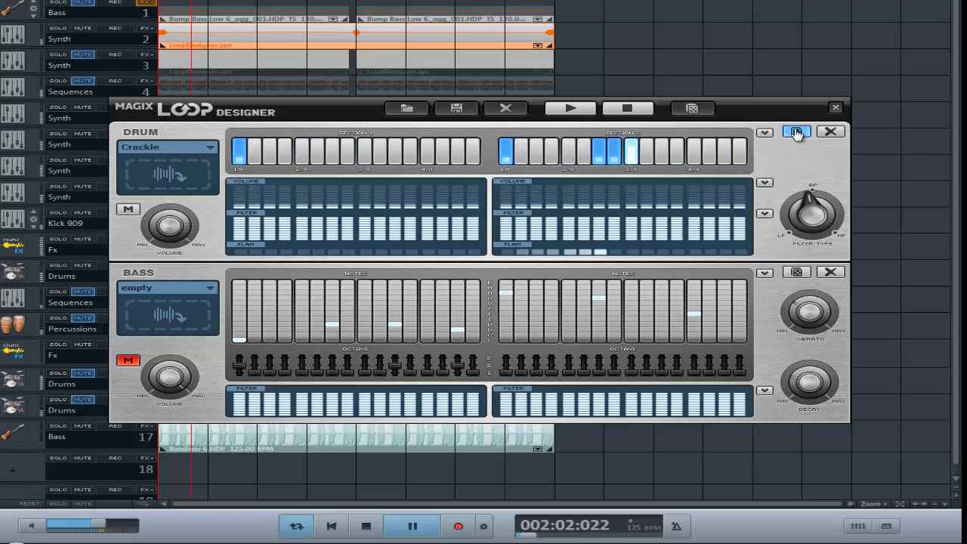
{"action": "left_click", "coordinate": [797, 132]}
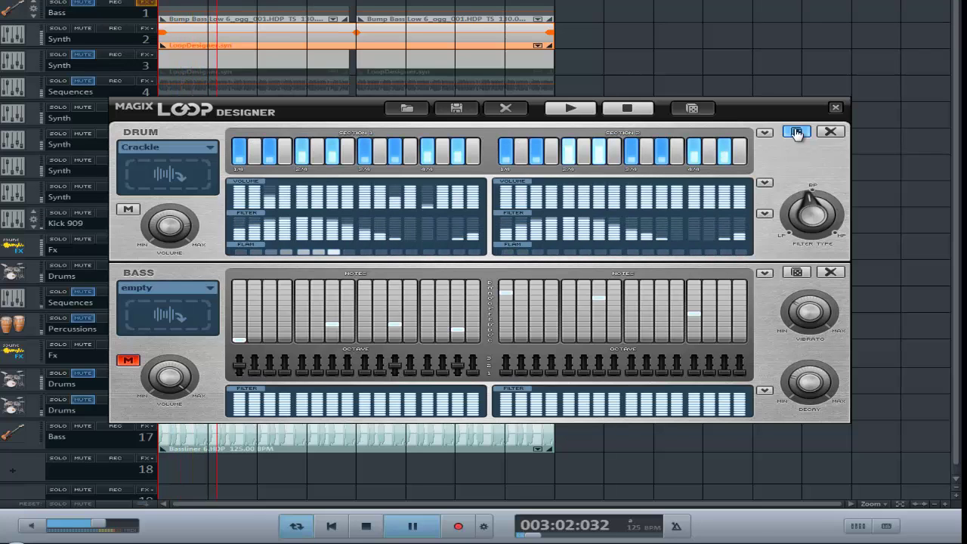
Step: Apply the "It's more a Break Than a Beat" and TikTok drum pattern presets in turn, and switch the drum kit to Overtone
{"action": "left_click", "coordinate": [764, 133]}
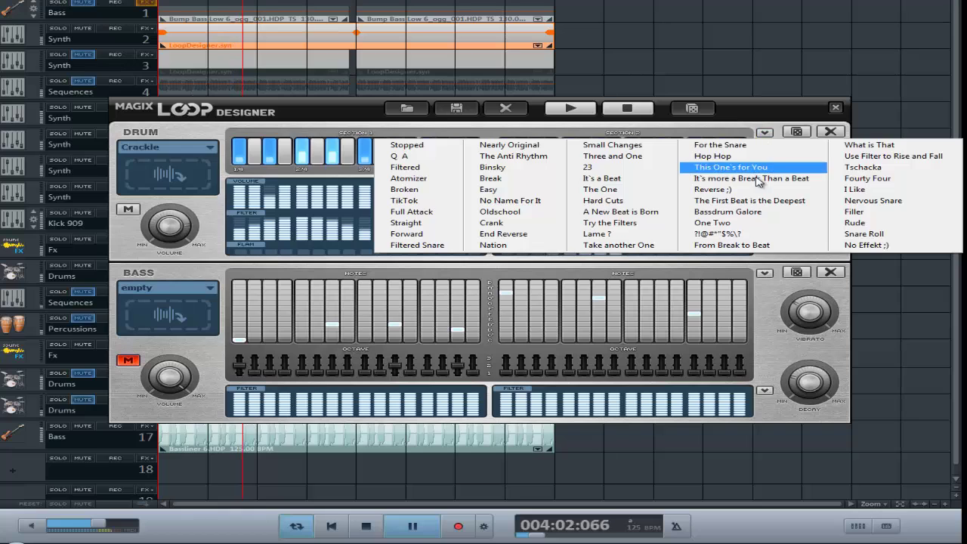
{"action": "left_click", "coordinate": [758, 180]}
{"action": "left_click", "coordinate": [765, 133]}
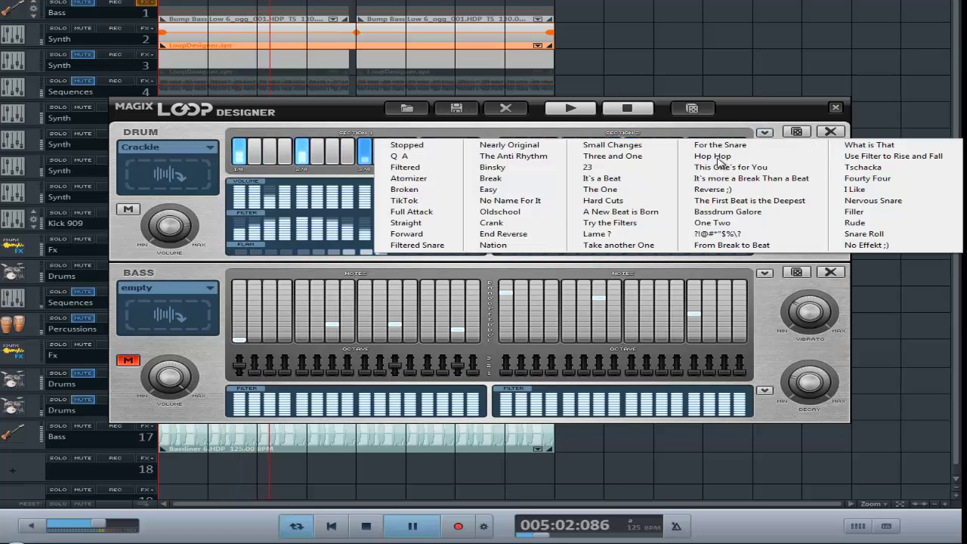
{"action": "left_click", "coordinate": [406, 201]}
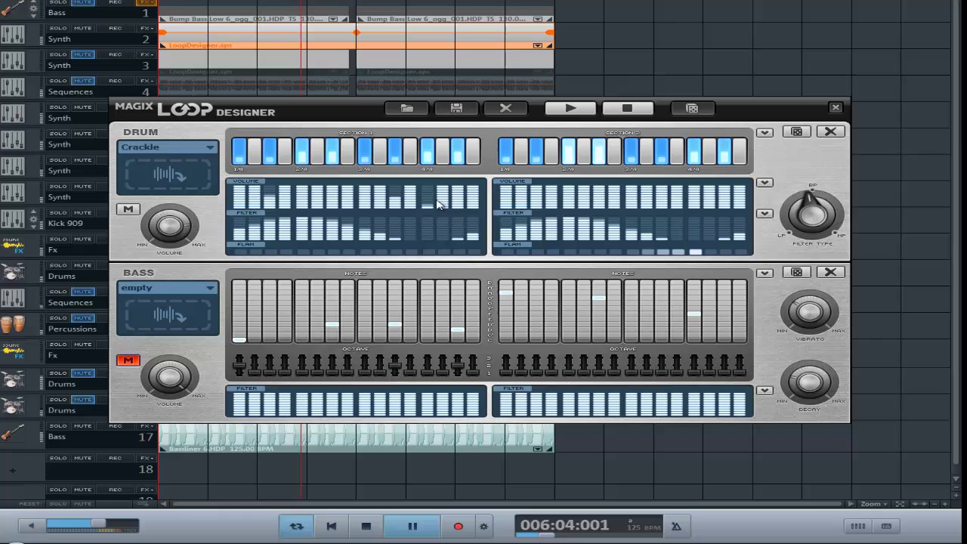
{"action": "left_click", "coordinate": [196, 148]}
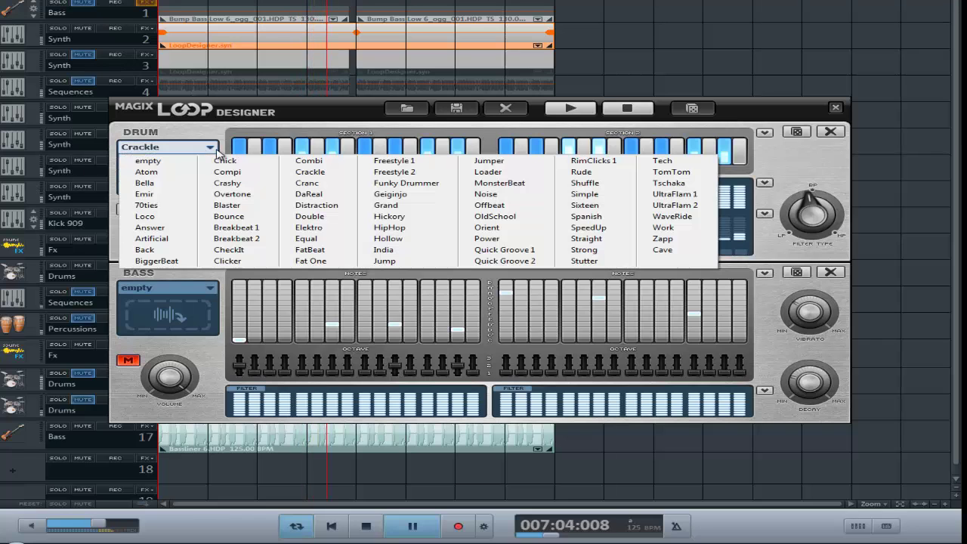
{"action": "left_click", "coordinate": [251, 199]}
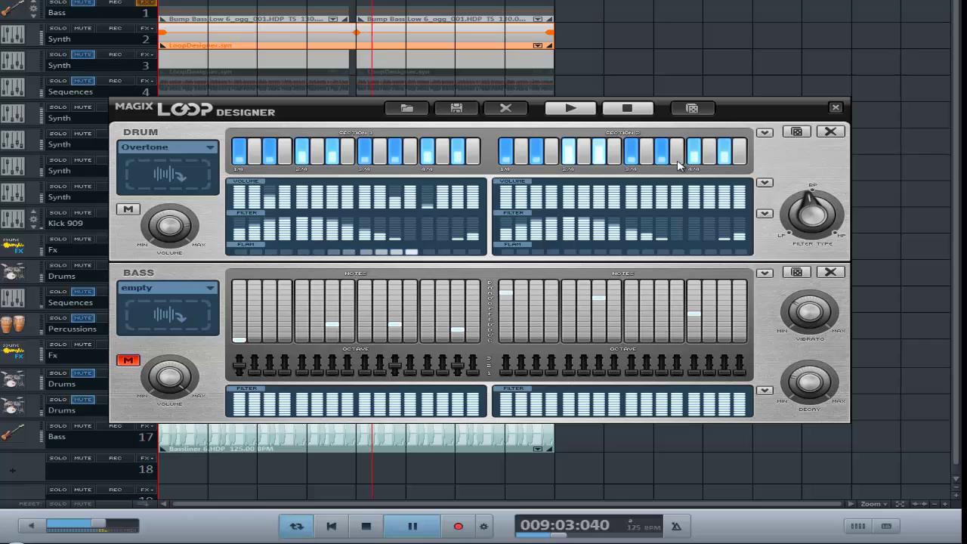
Step: Randomize the drum section twice and apply the drum pattern presets ?!@#*"$%\?, Snare Roll and What is That in turn
{"action": "left_click", "coordinate": [797, 131]}
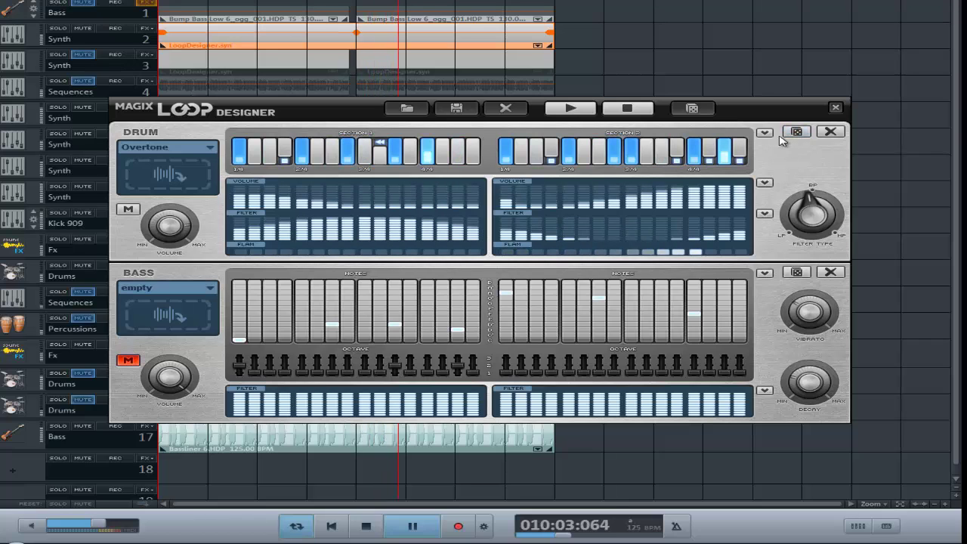
{"action": "left_click", "coordinate": [795, 131]}
{"action": "left_click", "coordinate": [764, 133]}
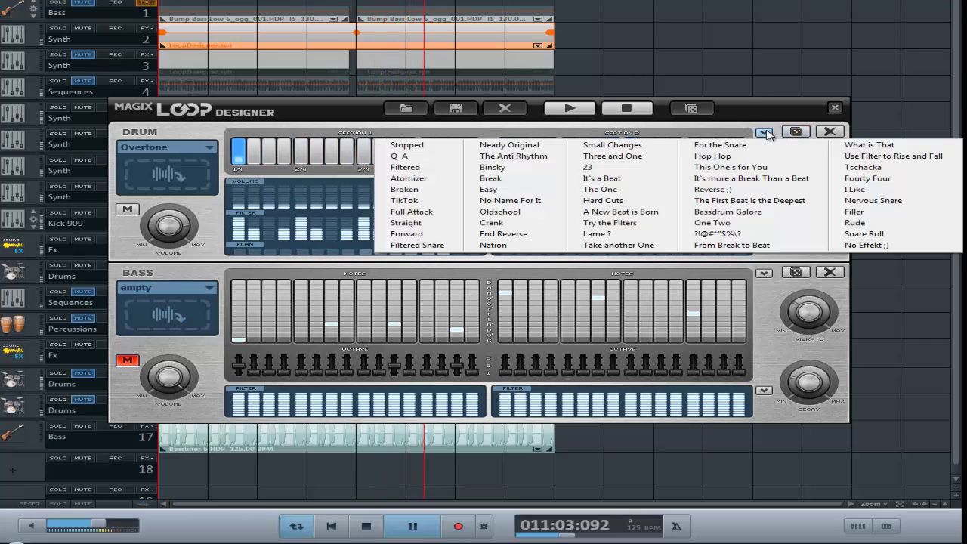
{"action": "left_click", "coordinate": [748, 233]}
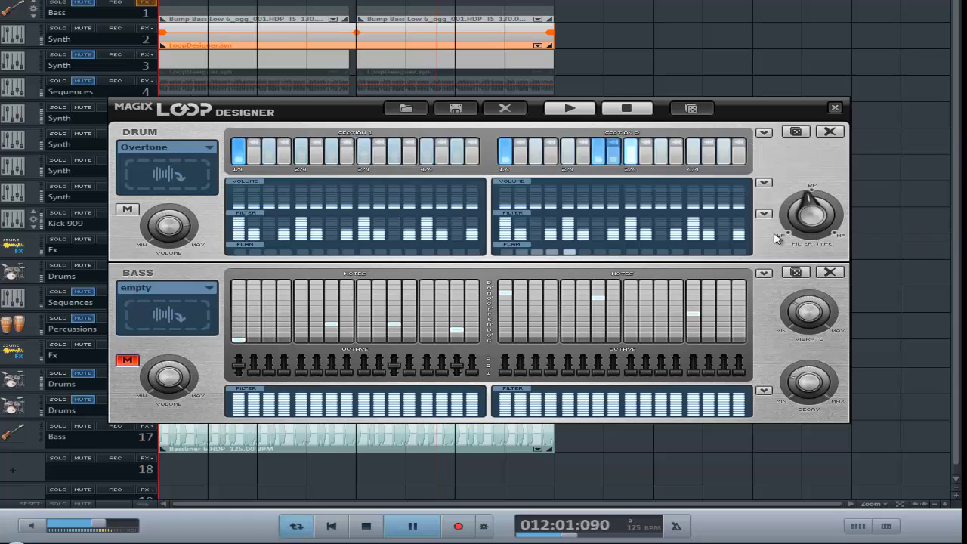
{"action": "left_click", "coordinate": [764, 133]}
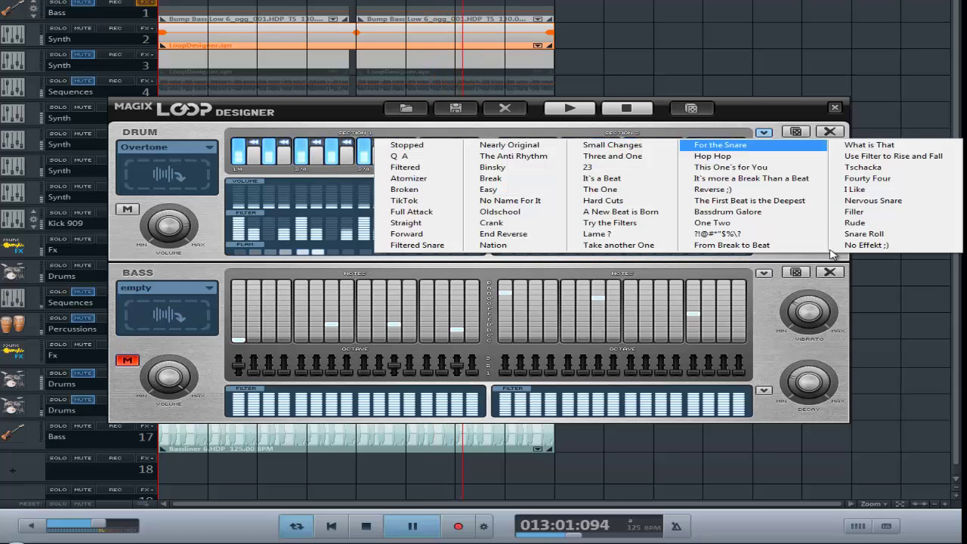
{"action": "left_click", "coordinate": [888, 235]}
{"action": "left_click", "coordinate": [764, 133]}
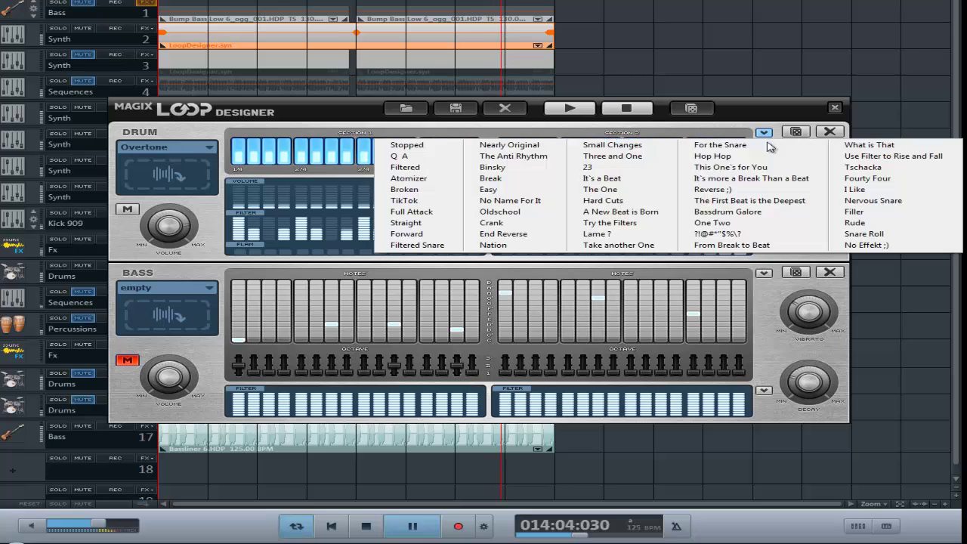
{"action": "left_click", "coordinate": [865, 145]}
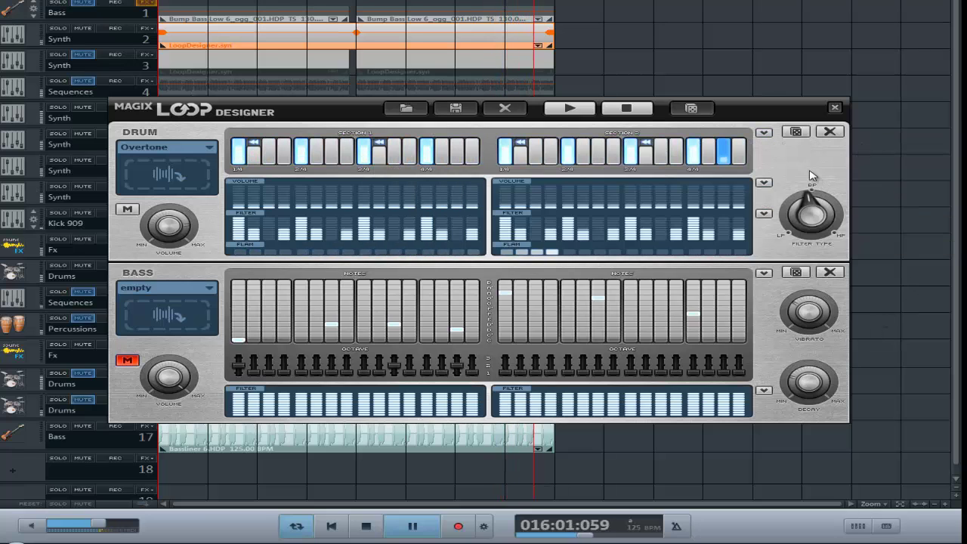
Step: Randomize the entire Loop Designer loop and set the drum kit to Atom
{"action": "left_click", "coordinate": [692, 108]}
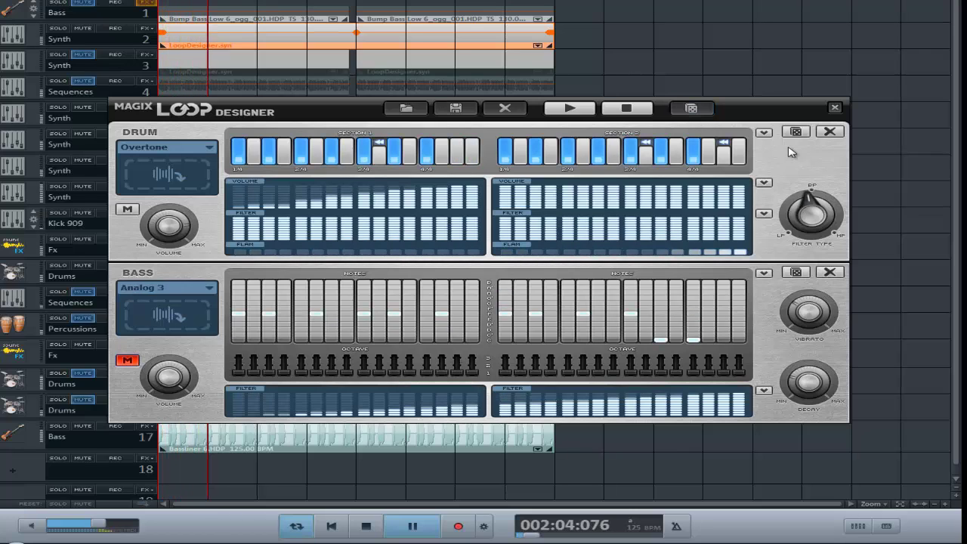
{"action": "left_click", "coordinate": [166, 147]}
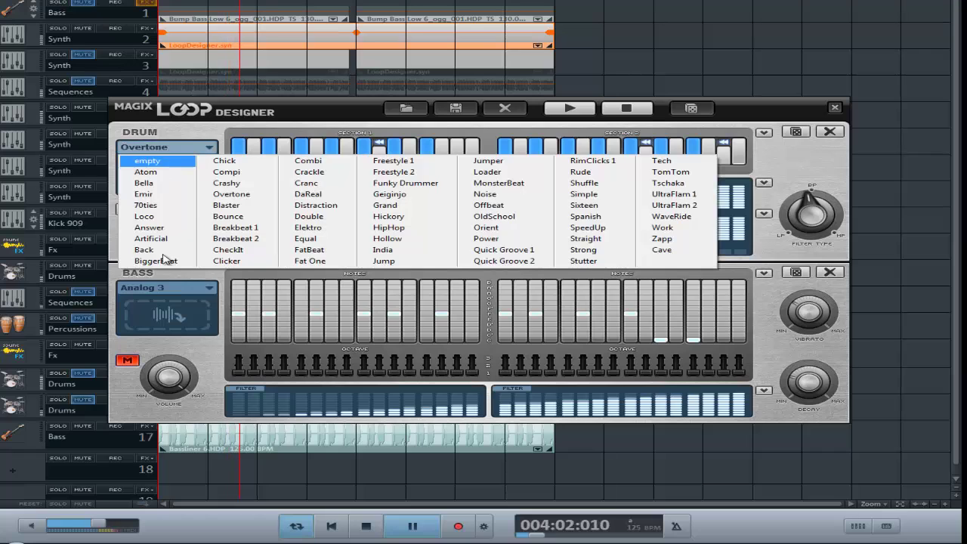
{"action": "left_click", "coordinate": [169, 177]}
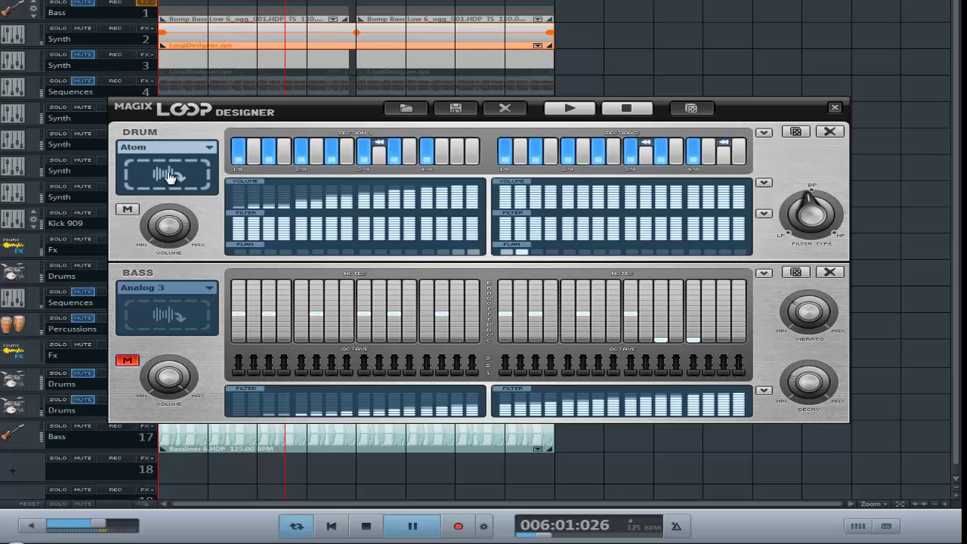
{"action": "left_click", "coordinate": [166, 147]}
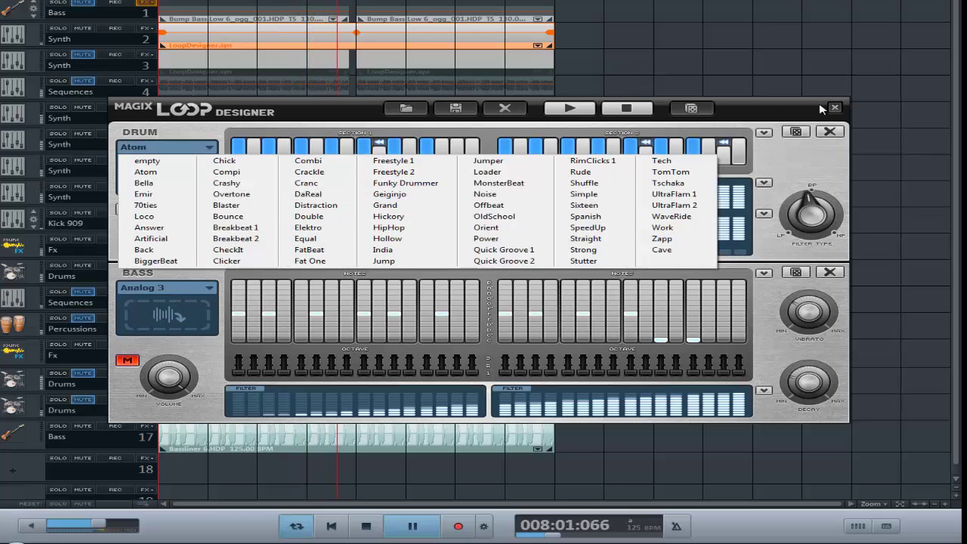
{"action": "left_click", "coordinate": [798, 143]}
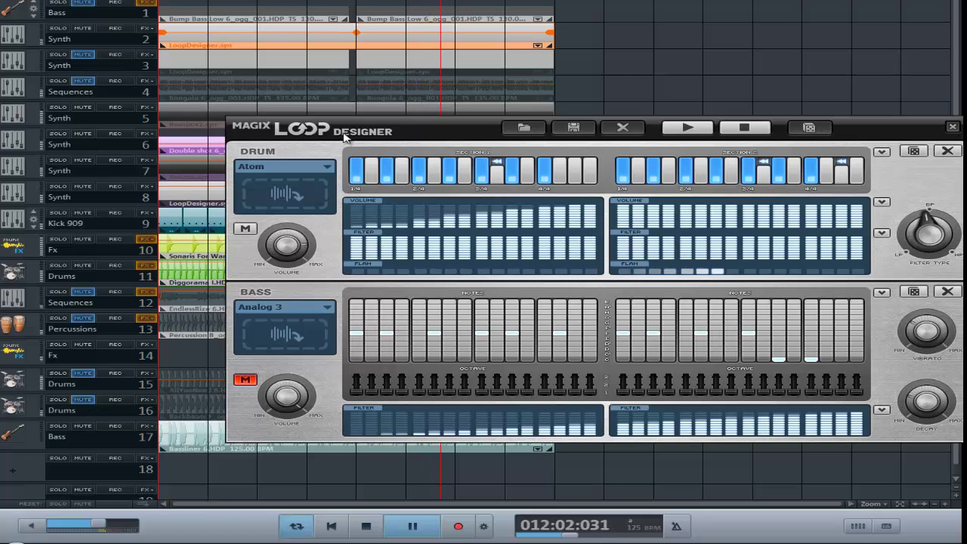
Step: Move the Loop Designer window clear of the tracks, mute Synth track 6 and bring the window back up
{"action": "left_click_drag", "start_coordinate": [344, 136], "coordinate": [320, 375]}
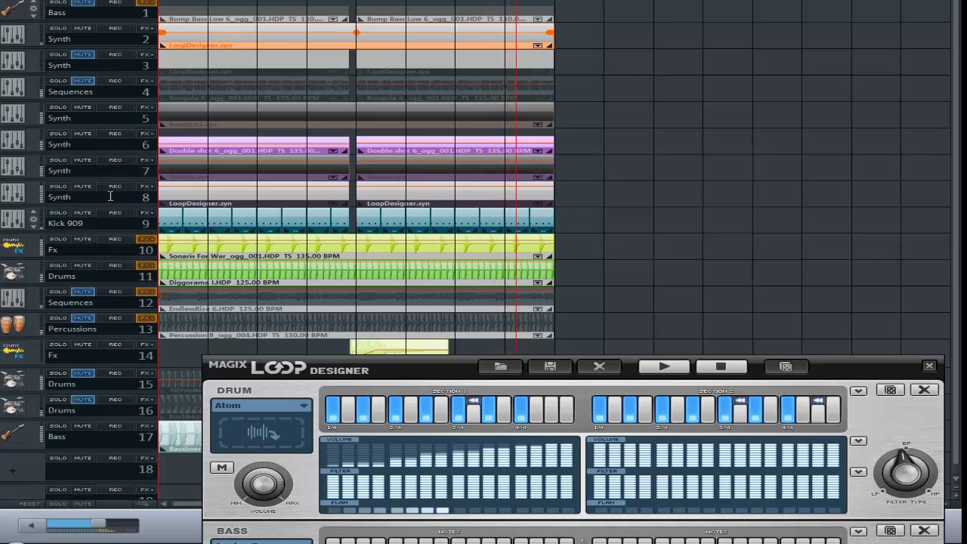
{"action": "left_click", "coordinate": [83, 134]}
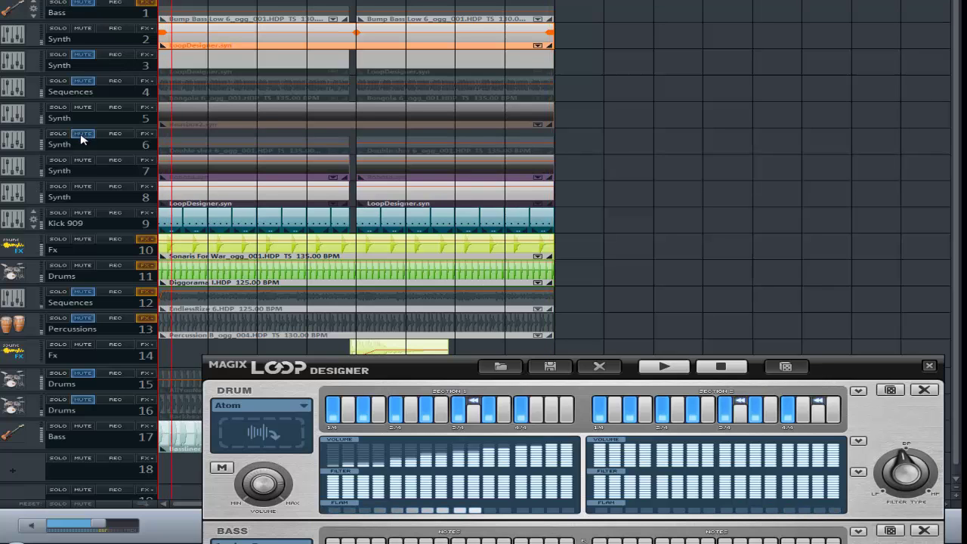
{"action": "left_click_drag", "start_coordinate": [416, 367], "coordinate": [383, 134]}
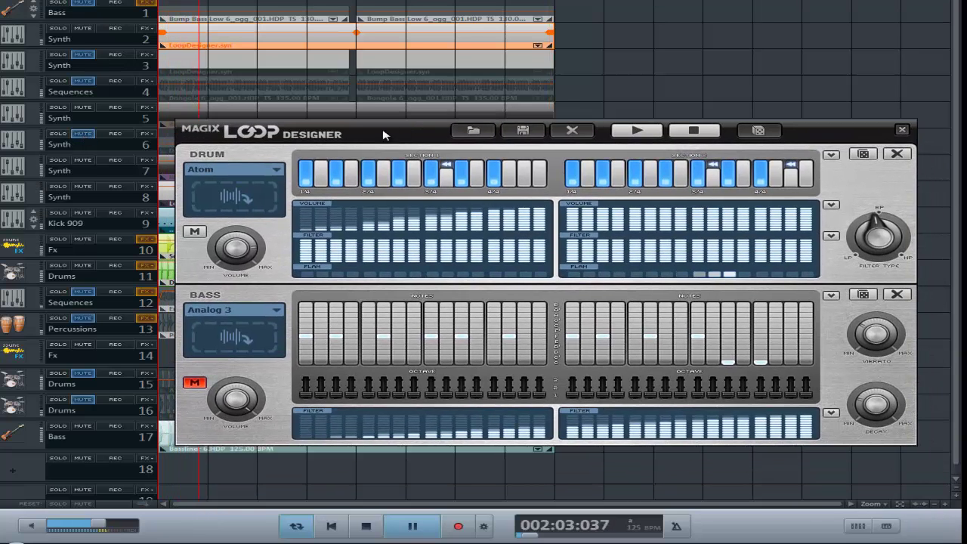
Step: Randomize the entire loop repeatedly, rerolling the drum section in between, until the Answer drum kit is loaded
{"action": "left_click", "coordinate": [758, 130]}
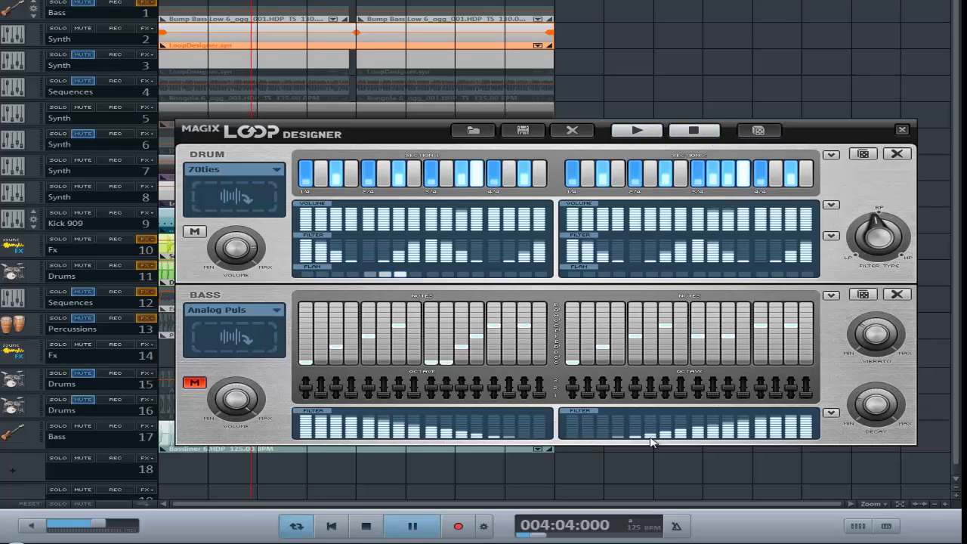
{"action": "left_click", "coordinate": [864, 154]}
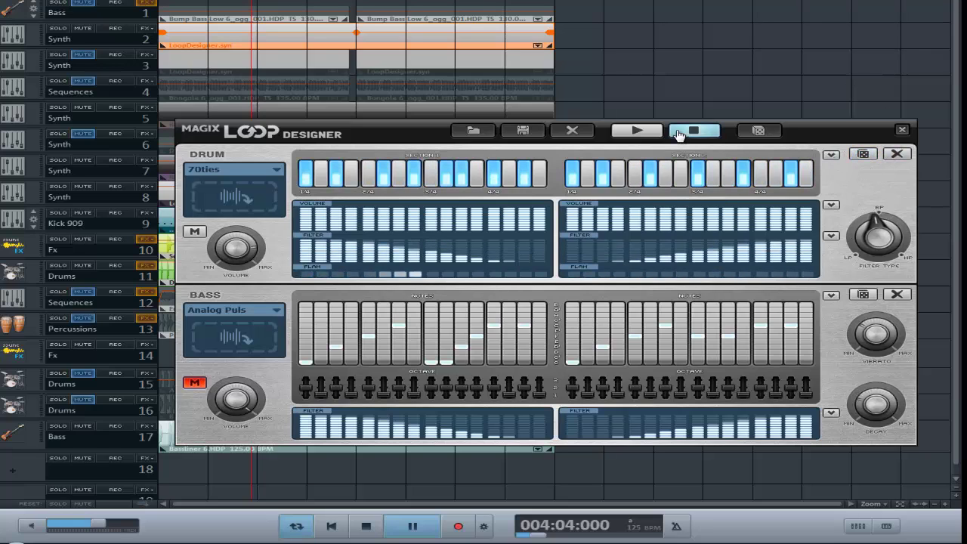
{"action": "left_click", "coordinate": [759, 131]}
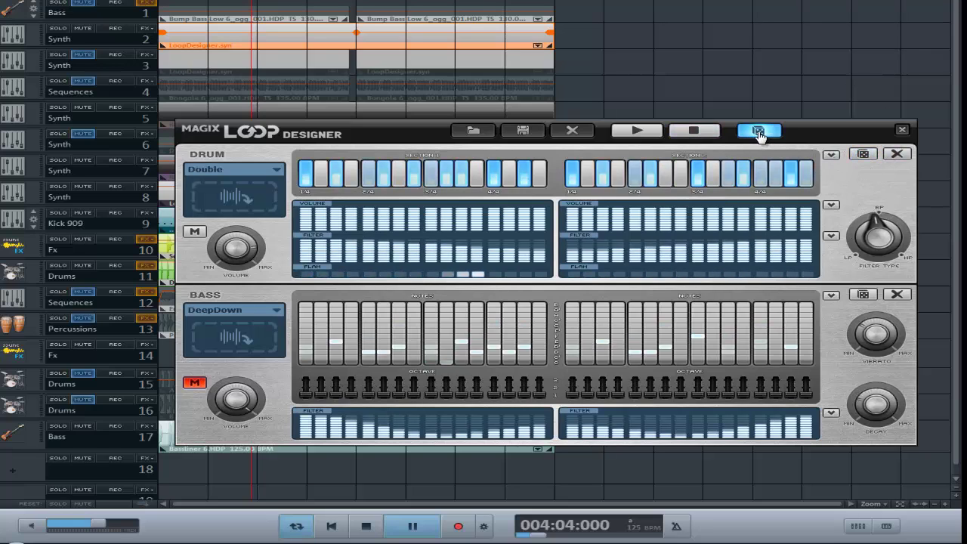
{"action": "left_click", "coordinate": [862, 155]}
{"action": "left_click", "coordinate": [860, 154]}
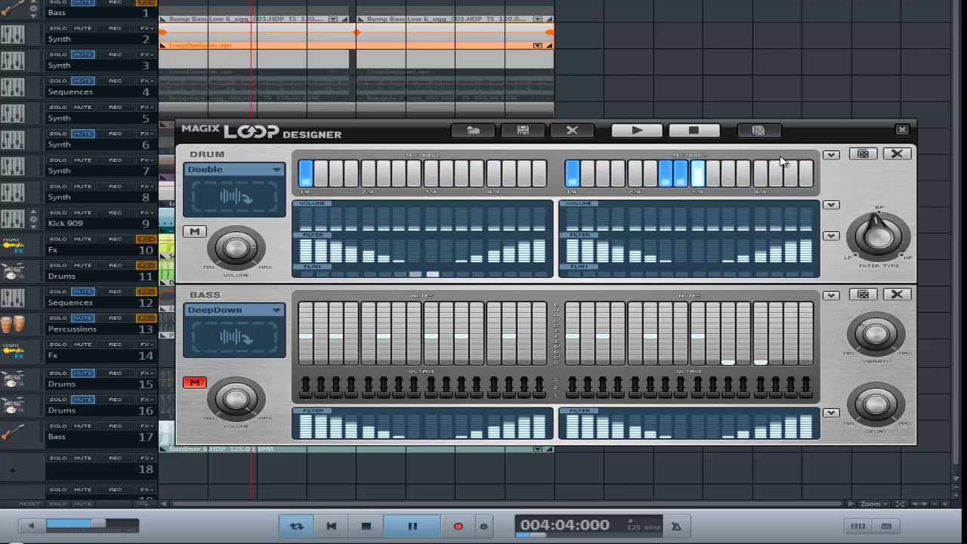
{"action": "left_click", "coordinate": [771, 137]}
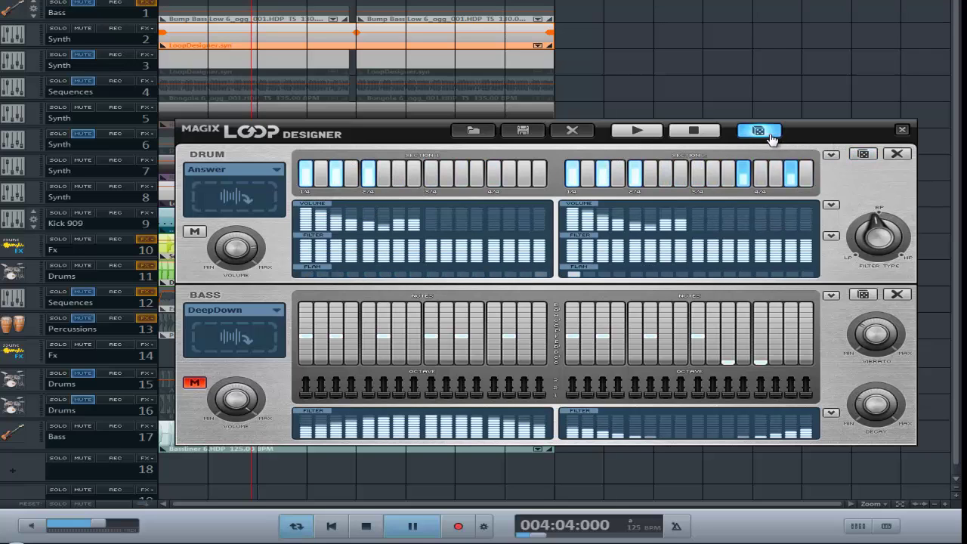
Step: Switch the drum kit to Offbeat and on to Quick Groove 2, randomize the drum section and close the Loop Designer
{"action": "left_click", "coordinate": [231, 189]}
{"action": "left_click", "coordinate": [557, 227]}
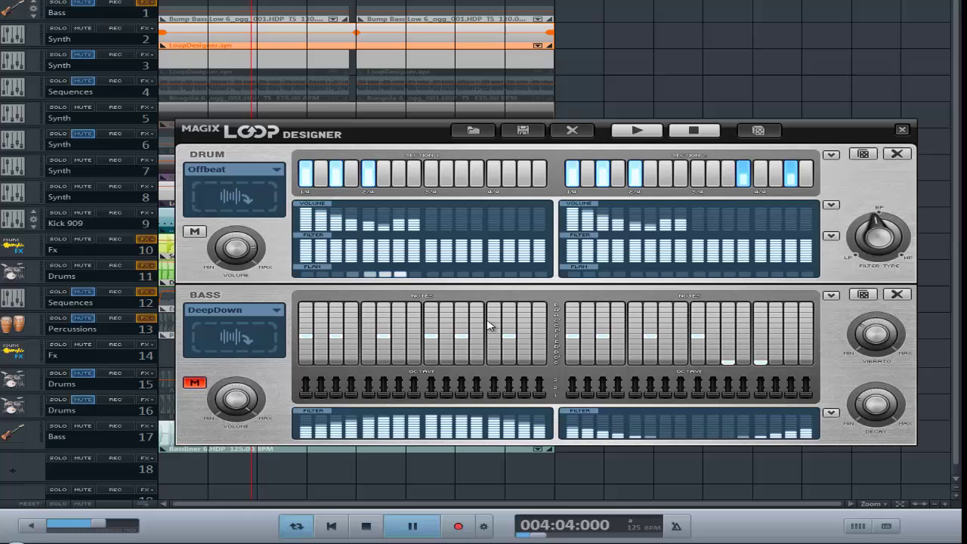
{"action": "left_click", "coordinate": [274, 172]}
{"action": "left_click", "coordinate": [589, 283]}
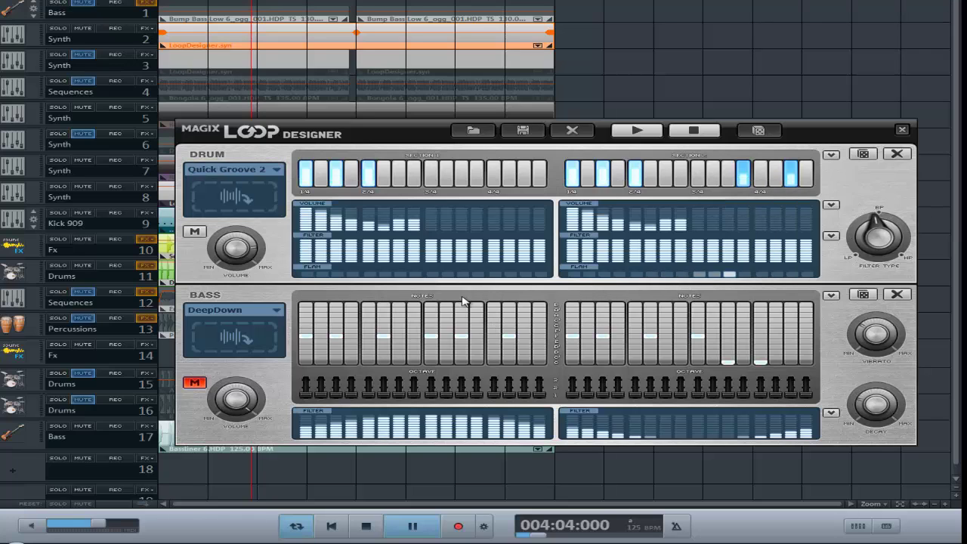
{"action": "left_click", "coordinate": [865, 155]}
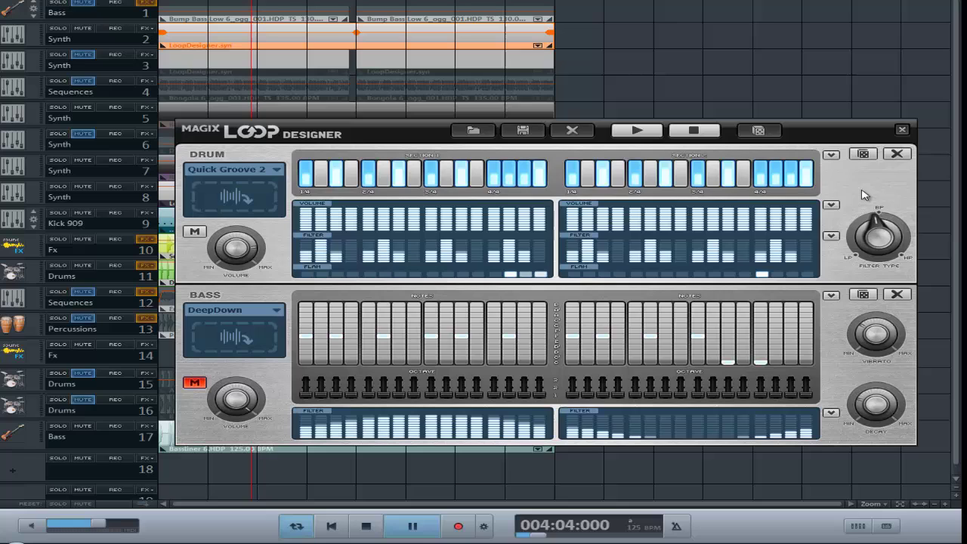
{"action": "left_click", "coordinate": [902, 132]}
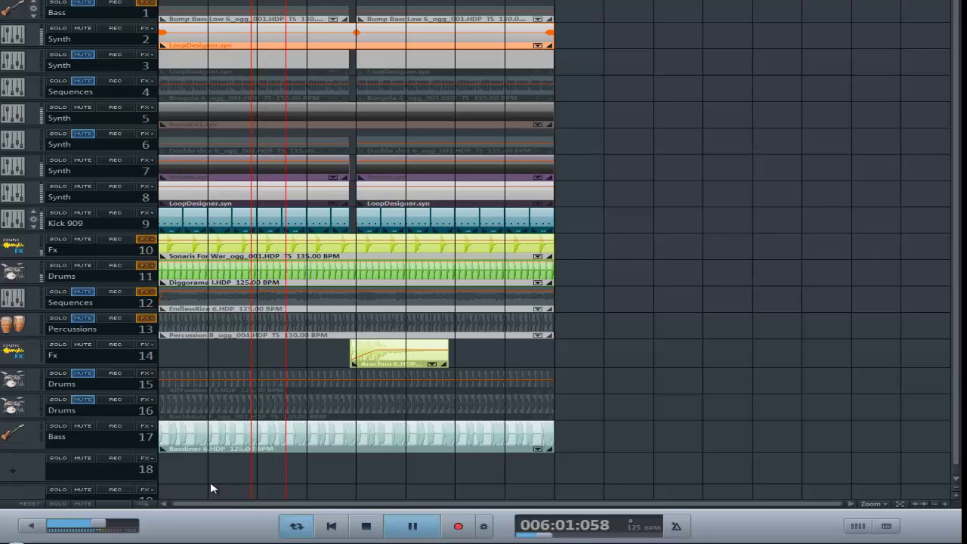
Step: Mute and unmute Synth track 2 repeatedly in rhythm during playback, leaving it unmuted
{"action": "left_click", "coordinate": [83, 29]}
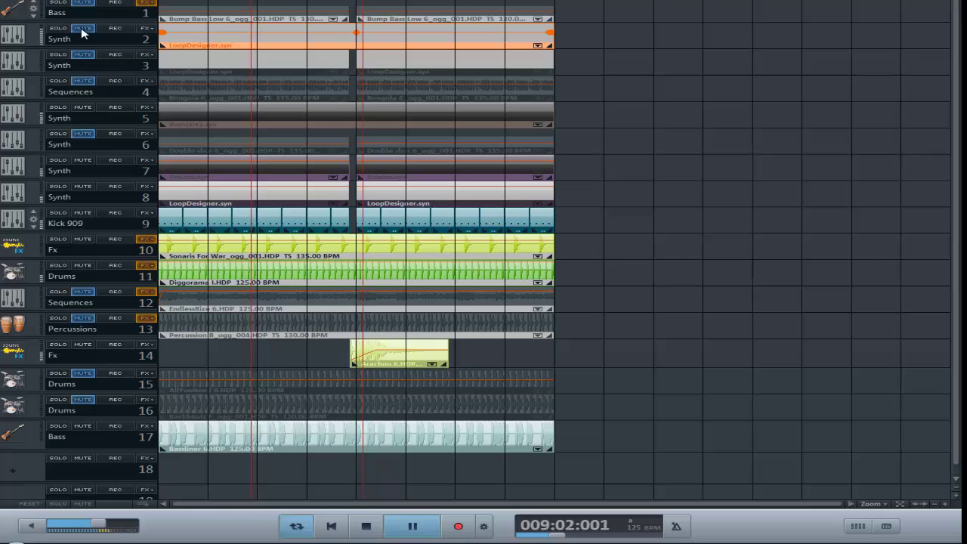
{"action": "left_click", "coordinate": [82, 29]}
{"action": "left_click", "coordinate": [82, 30]}
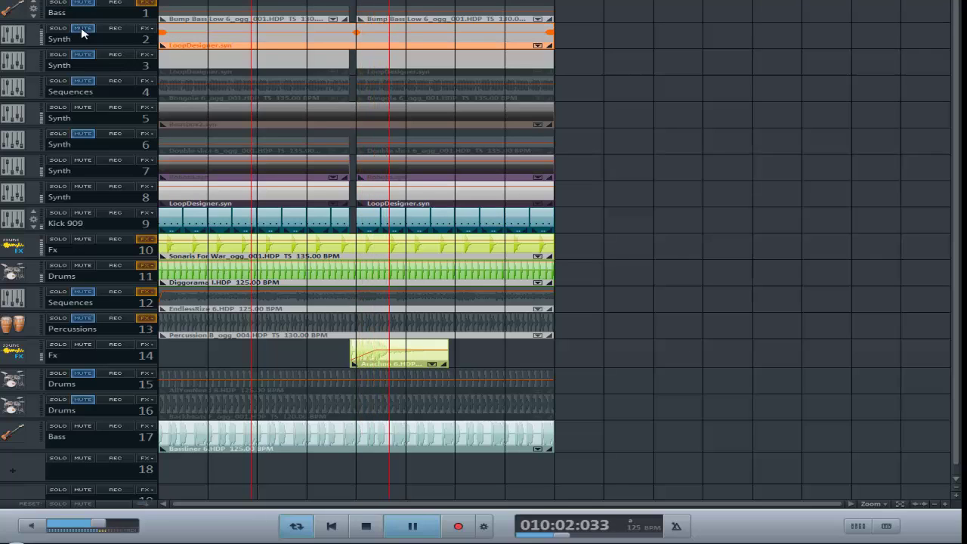
{"action": "left_click", "coordinate": [82, 29]}
{"action": "left_click", "coordinate": [83, 29]}
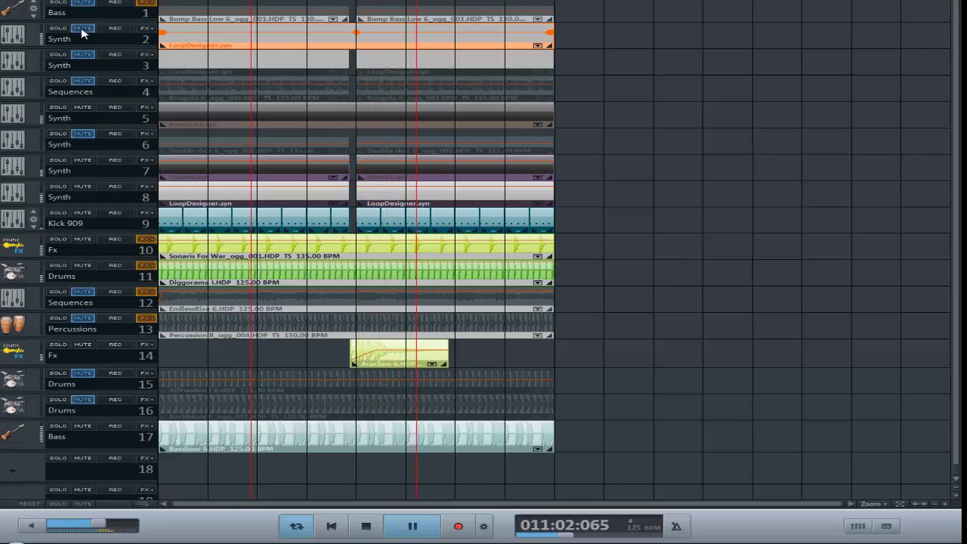
{"action": "left_click", "coordinate": [82, 29]}
{"action": "left_click", "coordinate": [83, 29]}
{"action": "left_click", "coordinate": [82, 29]}
{"action": "left_click", "coordinate": [82, 30]}
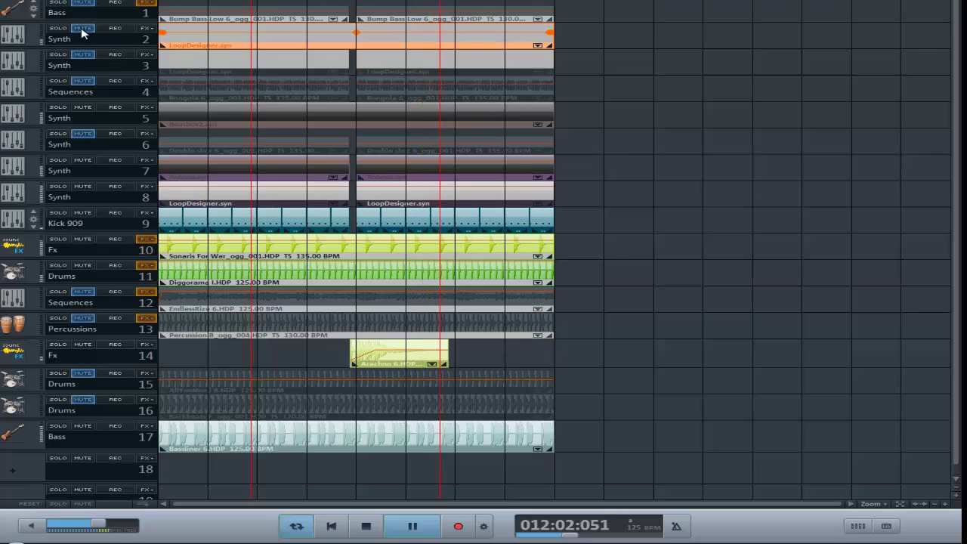
{"action": "left_click", "coordinate": [83, 30]}
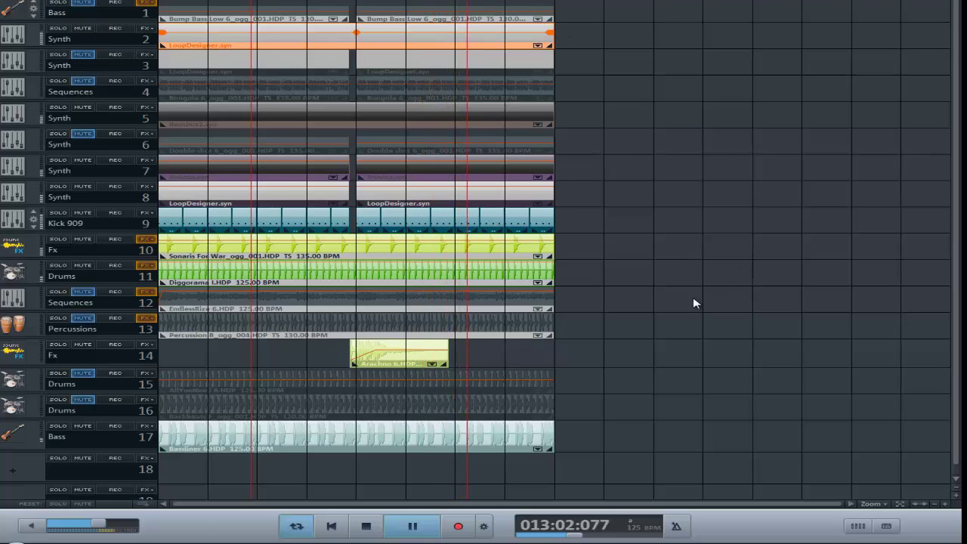
Step: Mute Bass track 17 and bring in Sequences track 4
{"action": "left_click", "coordinate": [86, 428]}
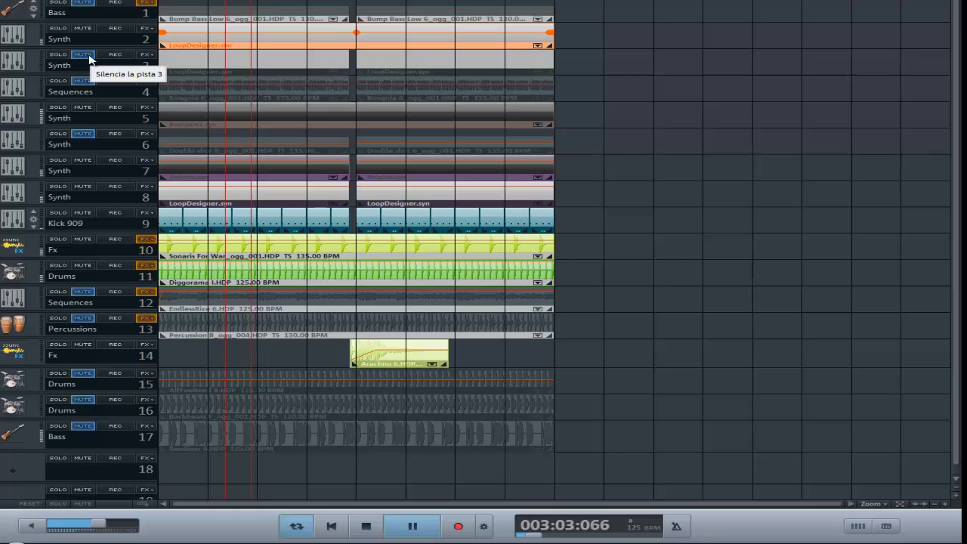
{"action": "left_click", "coordinate": [87, 83]}
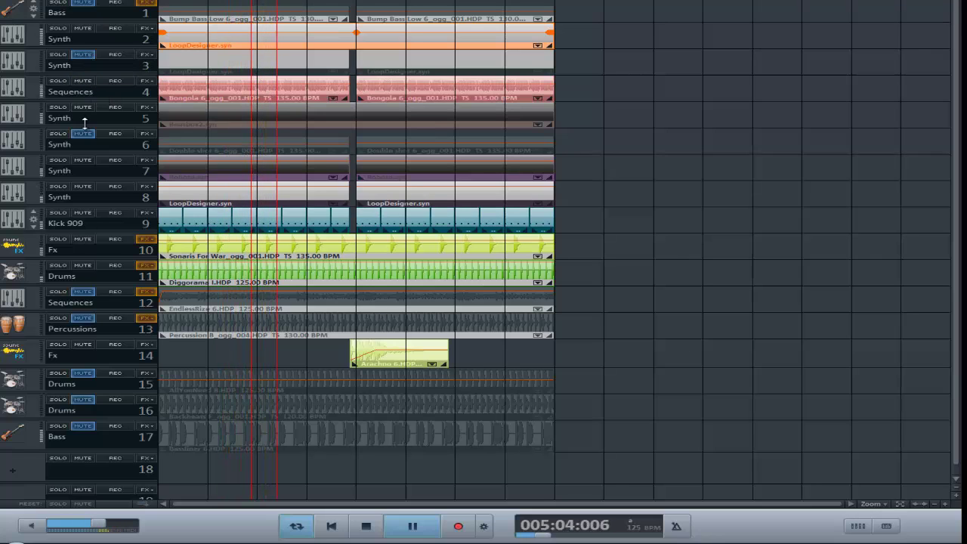
Step: Bring in Sequences track 12 and Synth track 3 by unmuting them
{"action": "left_click", "coordinate": [83, 292]}
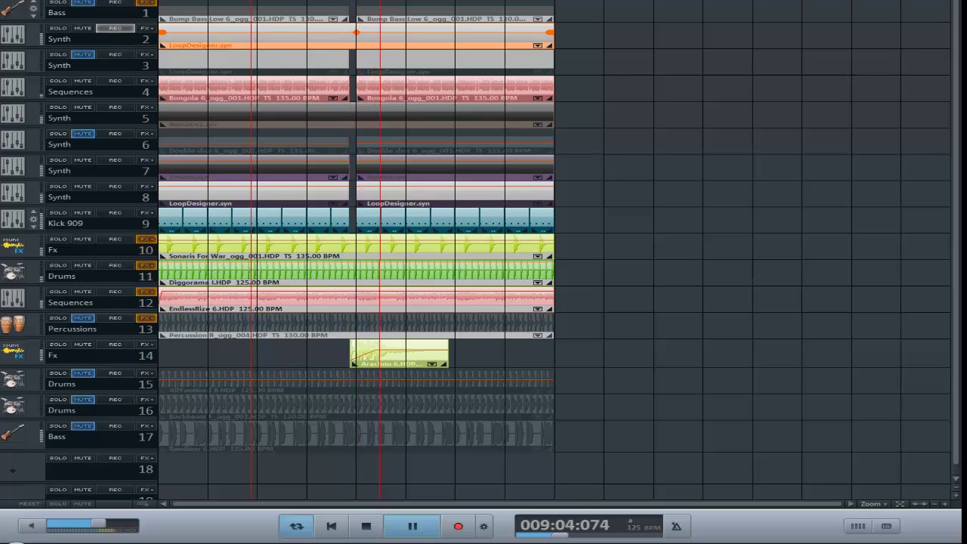
{"action": "left_click", "coordinate": [83, 55]}
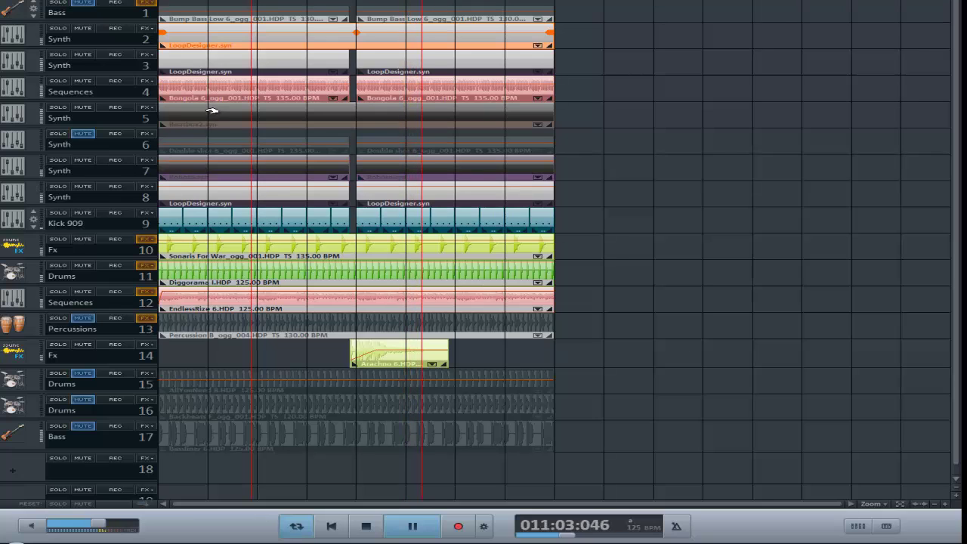
Step: Open the Loop Designer clip on Synth track 2 and randomize its drum section and entire loop until the Crackle kit is loaded
{"action": "double_click", "coordinate": [319, 43]}
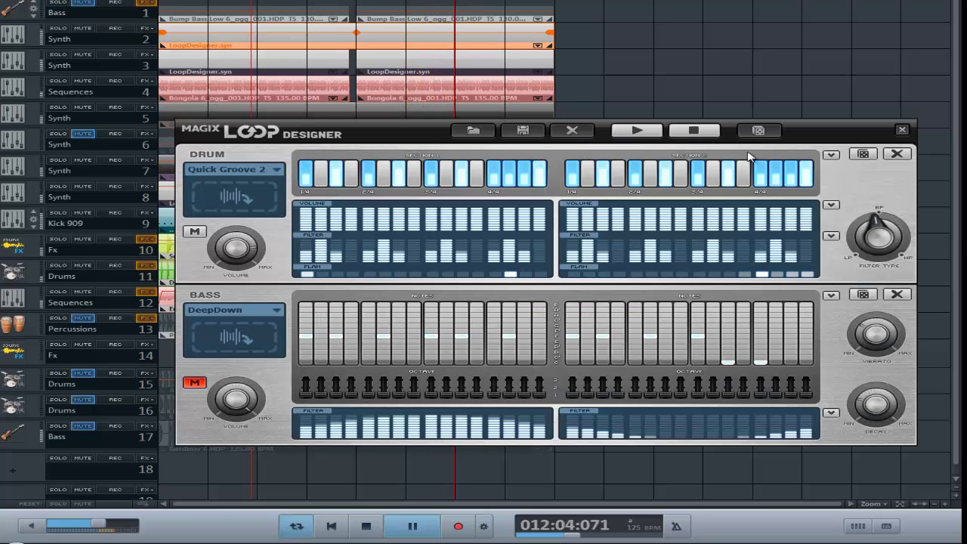
{"action": "left_click", "coordinate": [864, 155]}
{"action": "left_click", "coordinate": [758, 132]}
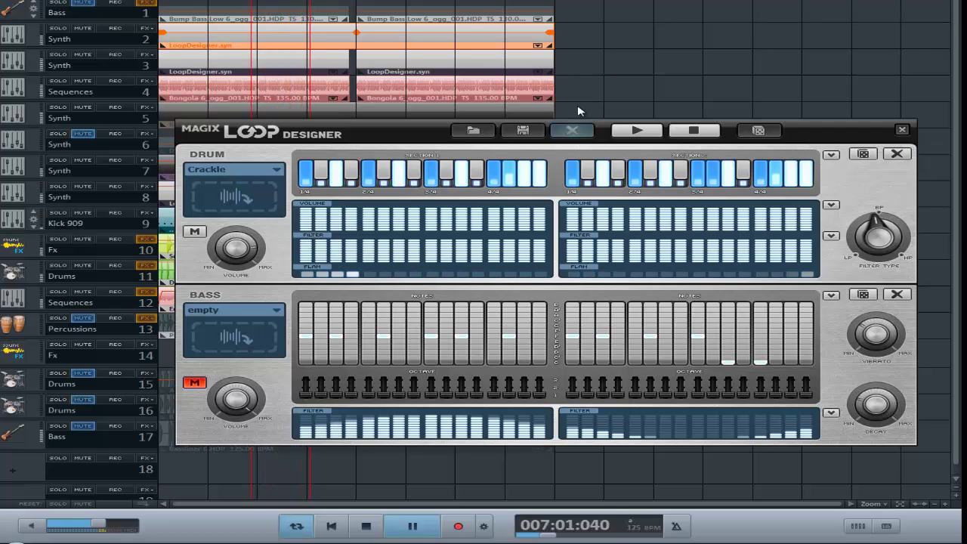
Step: Select both Bongola clips on Sequences track 4 and raise their volume
{"action": "left_click", "coordinate": [401, 93]}
{"action": "left_click", "coordinate": [250, 86]}
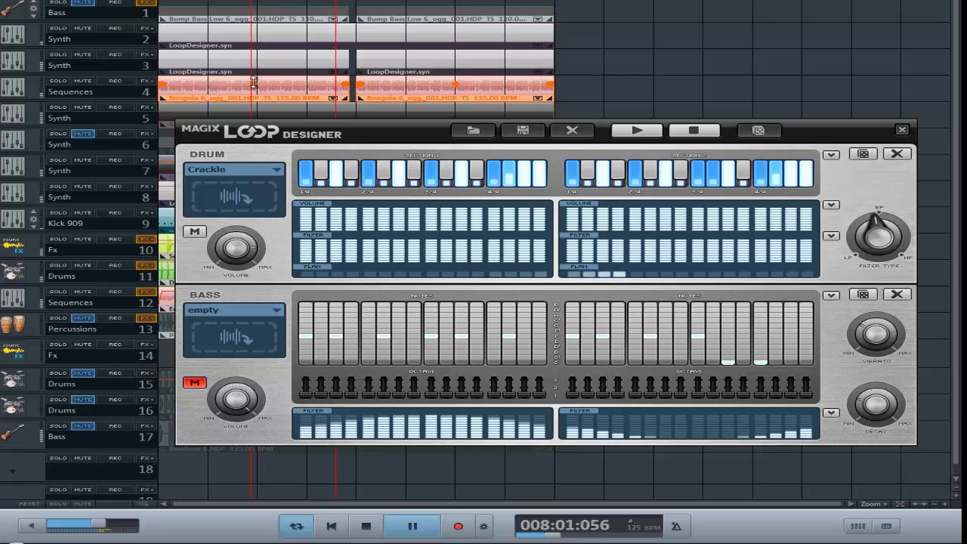
{"action": "left_click_drag", "start_coordinate": [254, 84], "coordinate": [256, 76]}
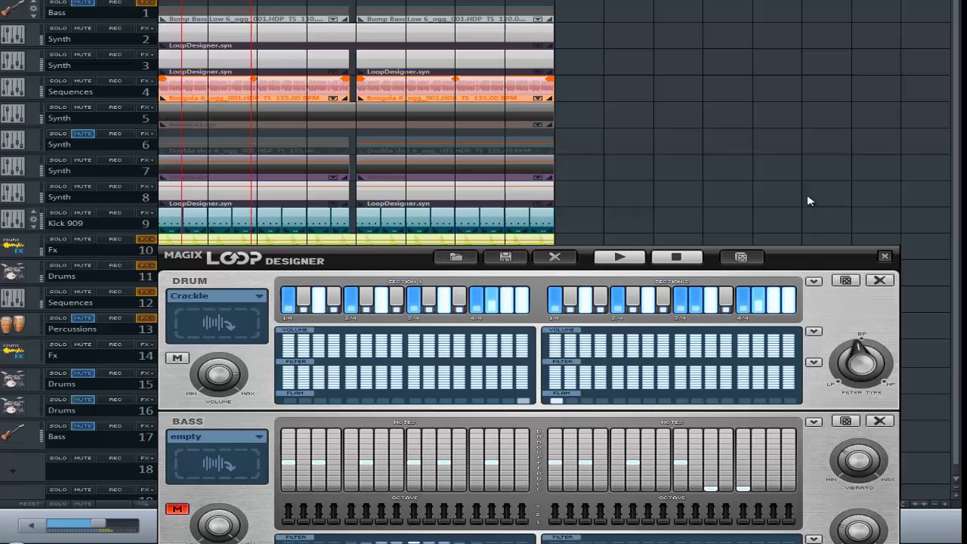
Step: Mute Synth track 2 and close the Loop Designer
{"action": "left_click_drag", "start_coordinate": [809, 257], "coordinate": [845, 145]}
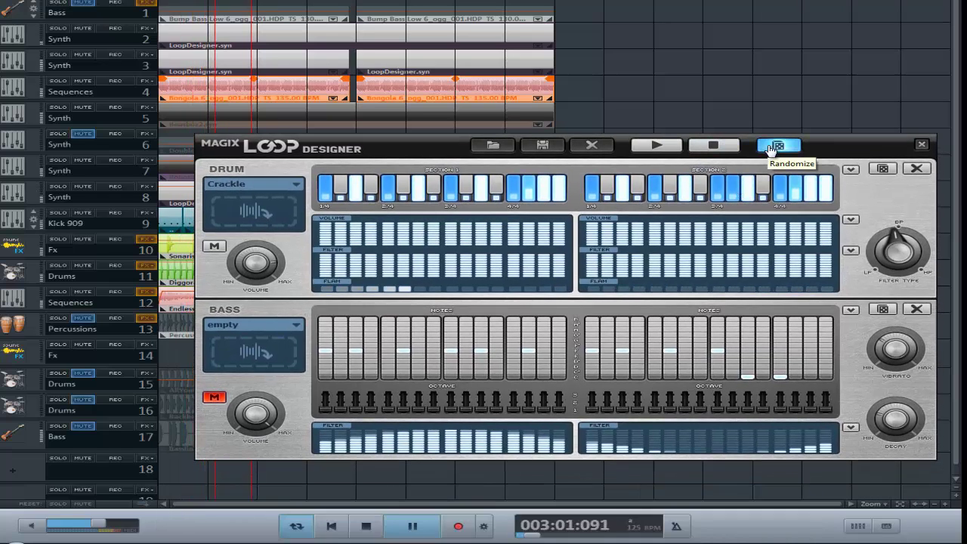
{"action": "left_click", "coordinate": [79, 30]}
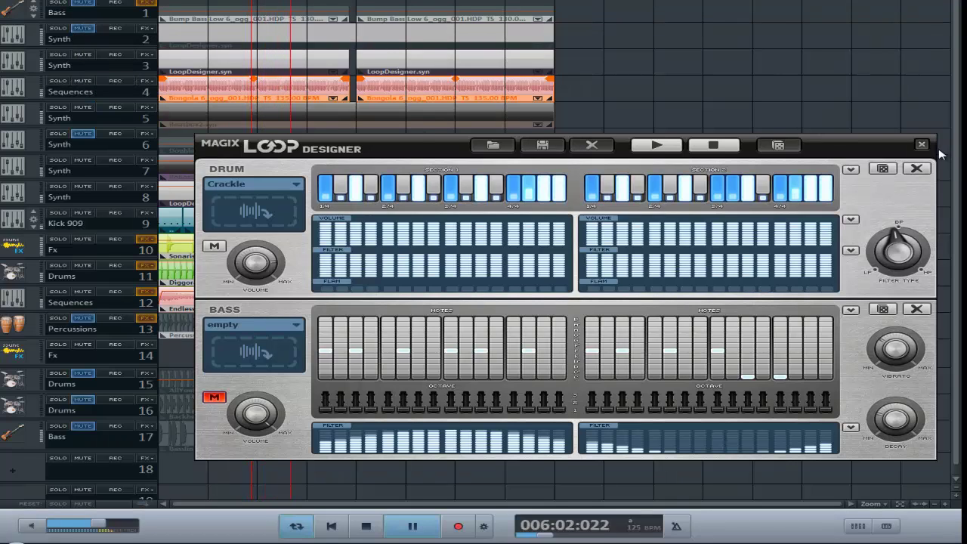
{"action": "key", "text": "Escape"}
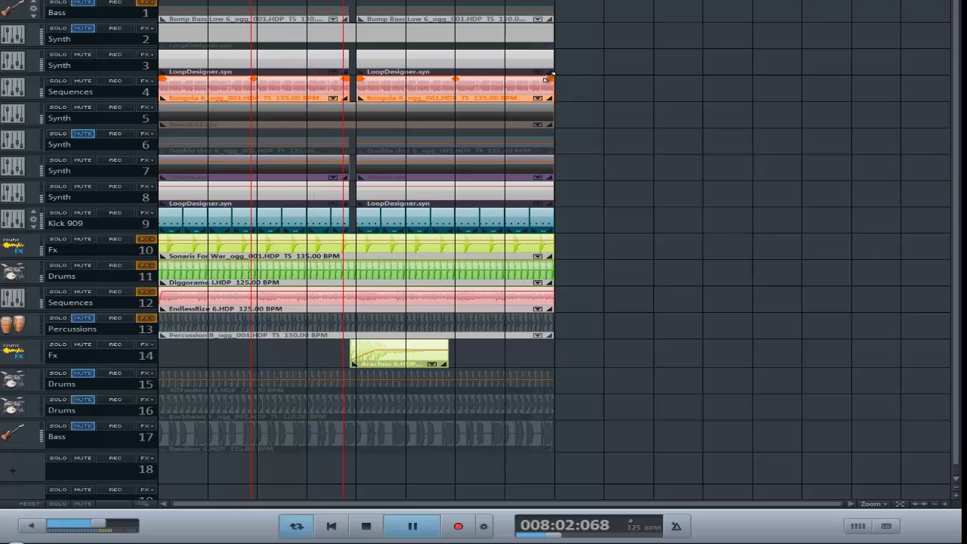
Step: Mute Sequences track 4 and reset the fade-out tried on its second Bongola clip
{"action": "left_click_drag", "start_coordinate": [549, 78], "coordinate": [368, 77]}
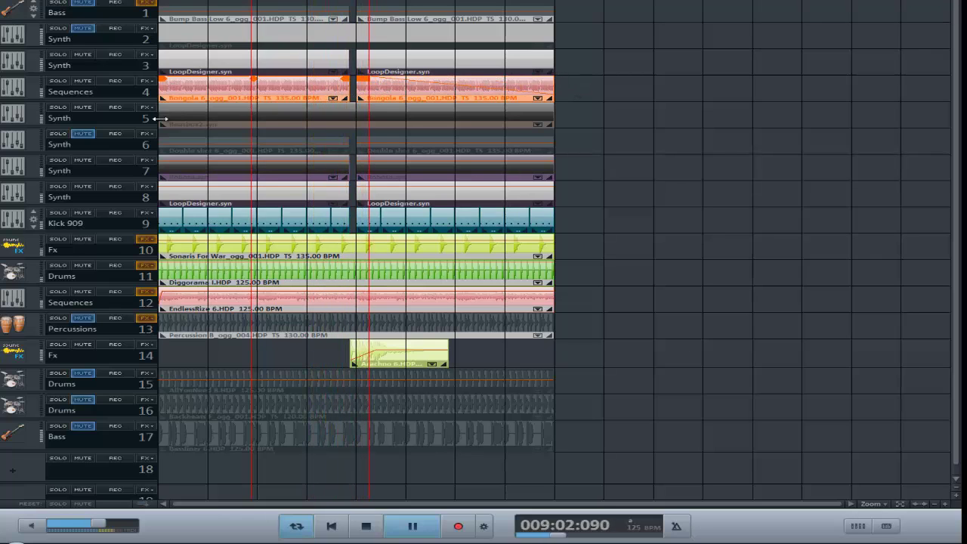
{"action": "left_click", "coordinate": [83, 80]}
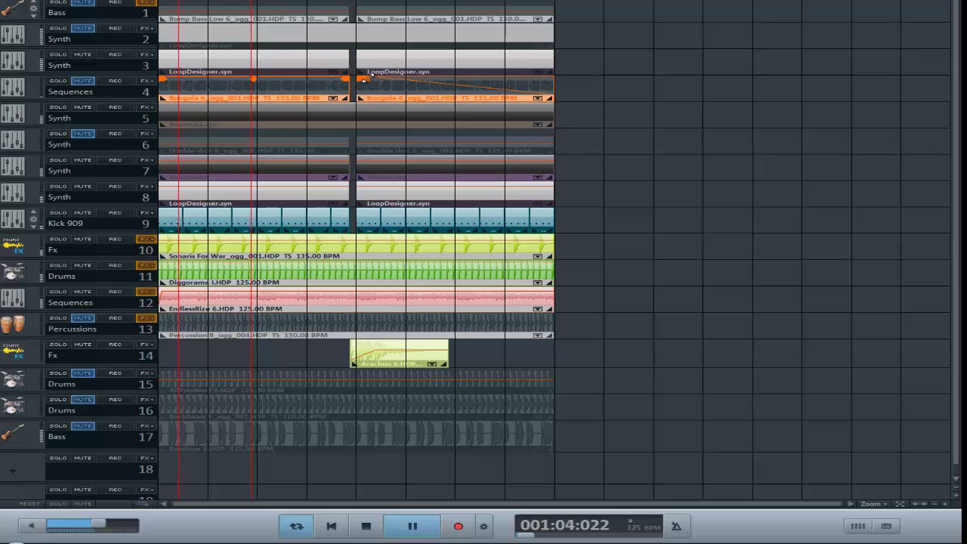
{"action": "left_click_drag", "start_coordinate": [370, 77], "coordinate": [466, 77]}
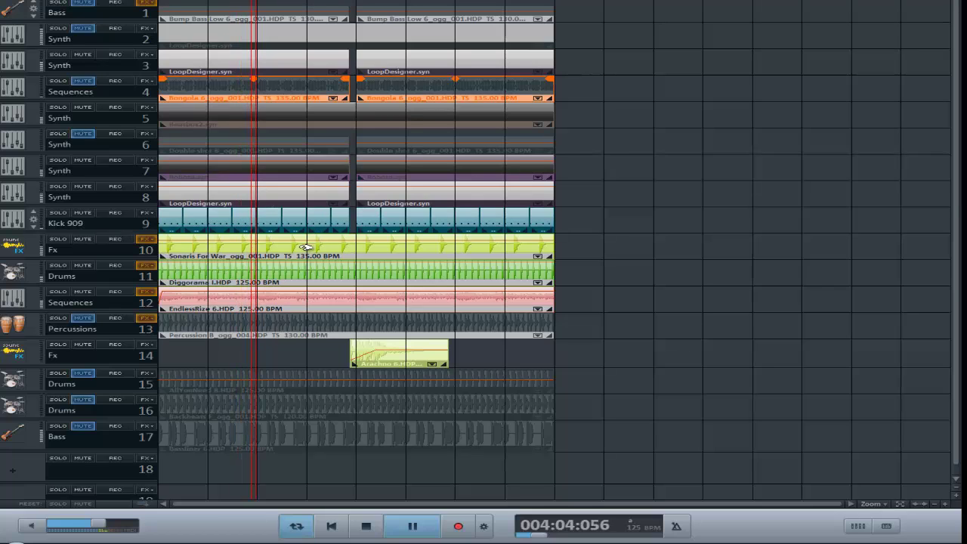
Step: Open the track's audio effects rack, apply the reverb preset Batería: Sala vacía and close the rack
{"action": "right_click", "coordinate": [329, 476]}
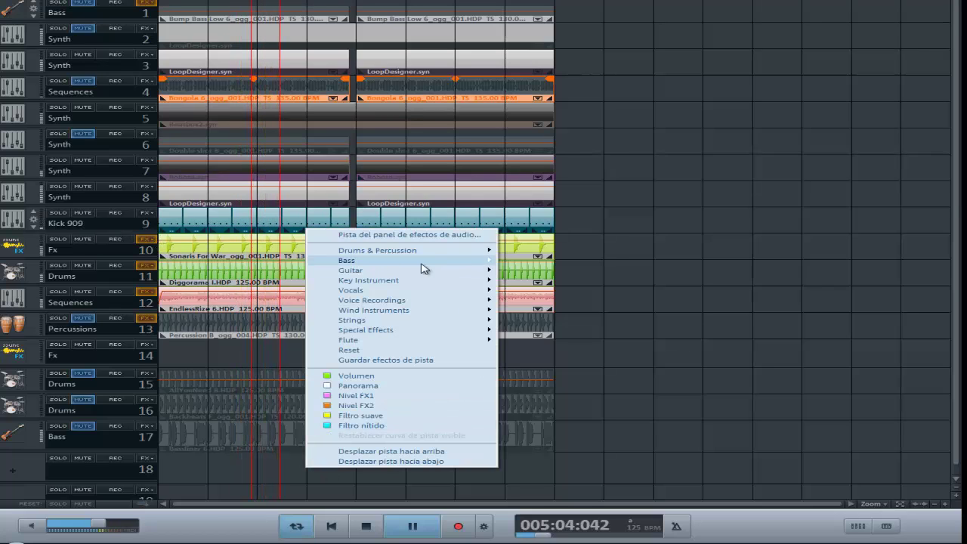
{"action": "key", "text": "Escape"}
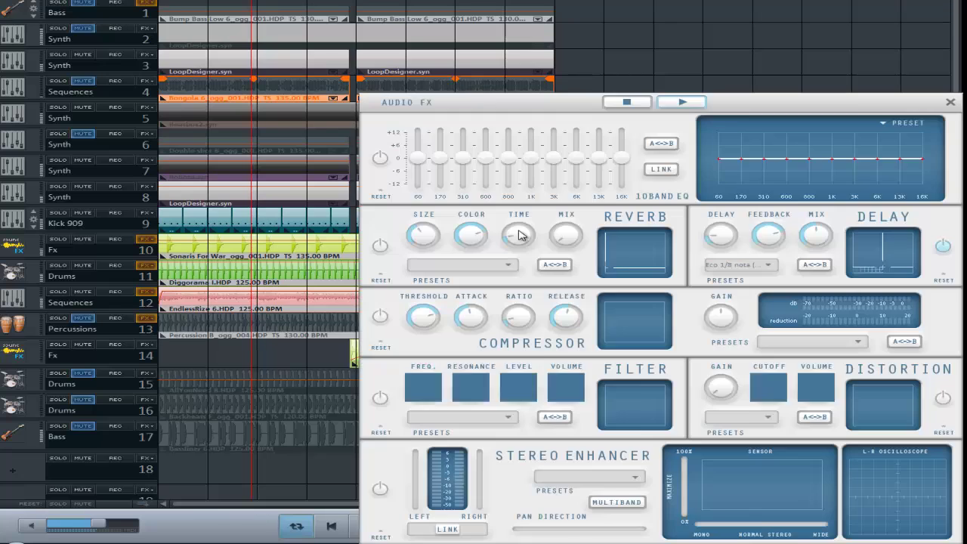
{"action": "double_click", "coordinate": [485, 247]}
{"action": "left_click_drag", "start_coordinate": [549, 109], "coordinate": [466, 35]}
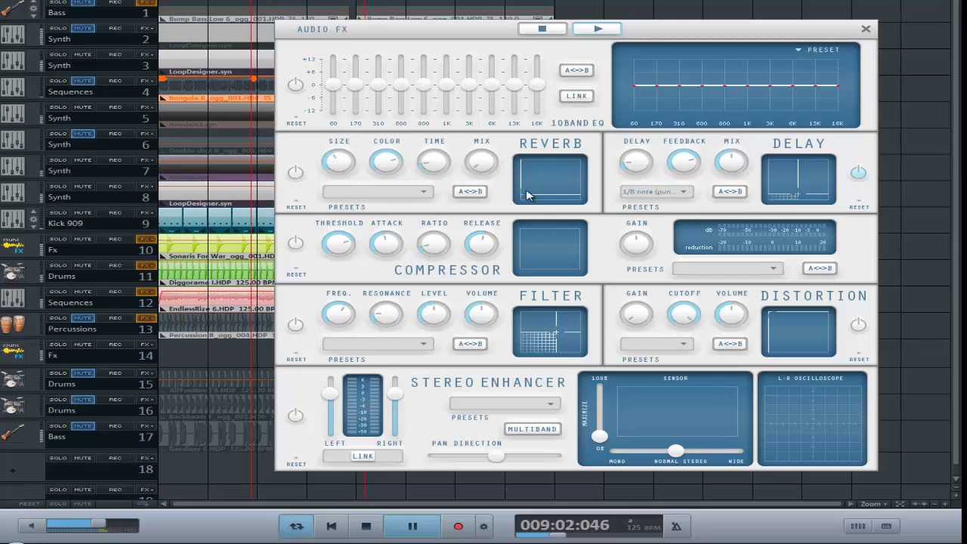
{"action": "left_click", "coordinate": [424, 199]}
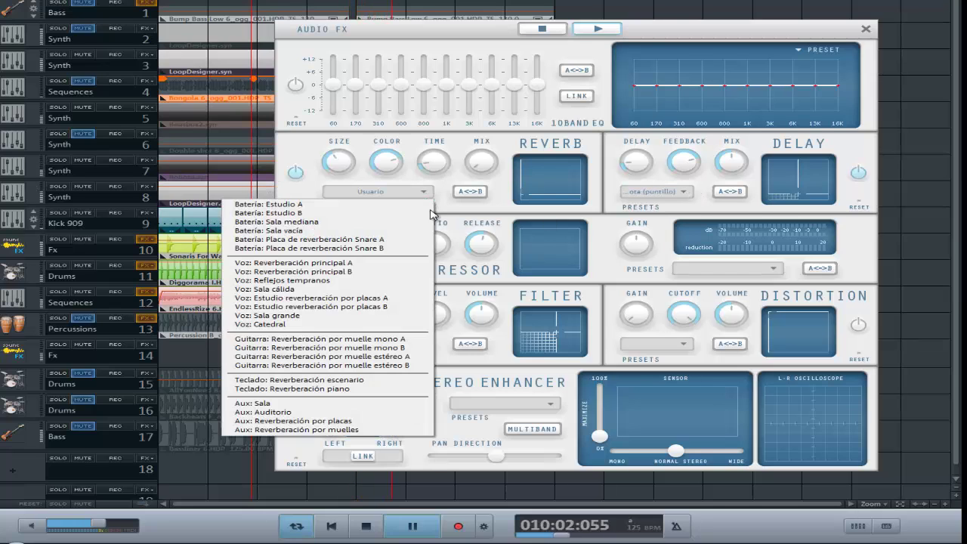
{"action": "left_click", "coordinate": [376, 233]}
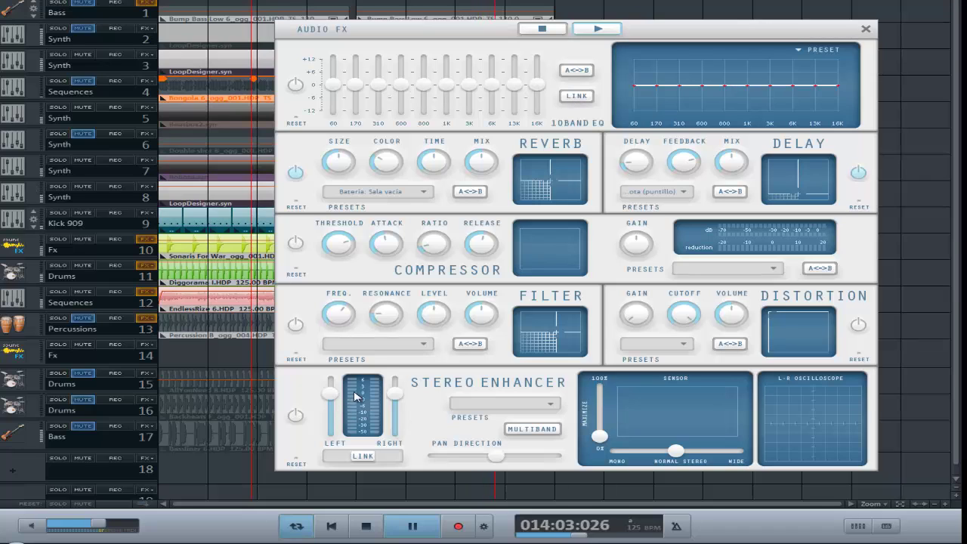
{"action": "left_click", "coordinate": [866, 30]}
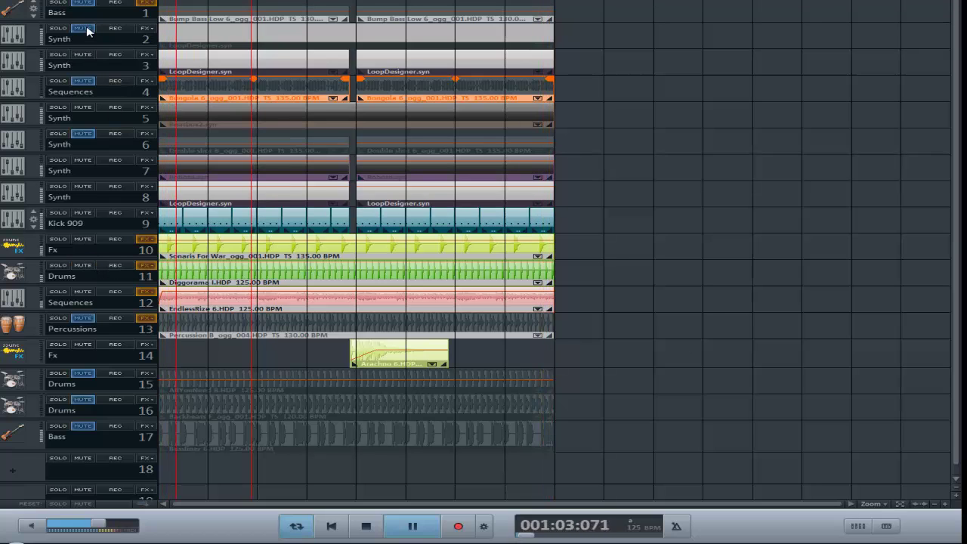
Step: Mute Kick 909 track 9 and bring in Percussions track 13 and Drums track 15
{"action": "left_click", "coordinate": [83, 319]}
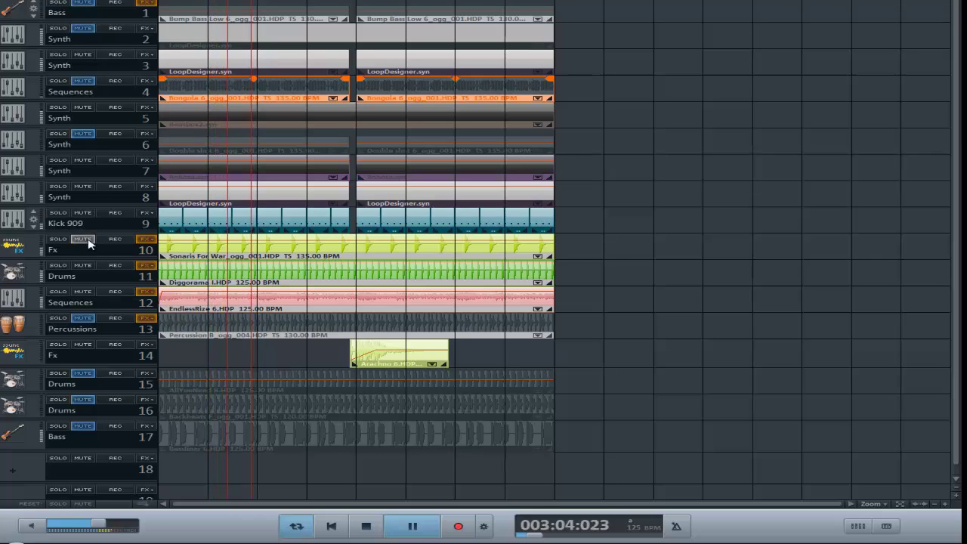
{"action": "left_click", "coordinate": [84, 215]}
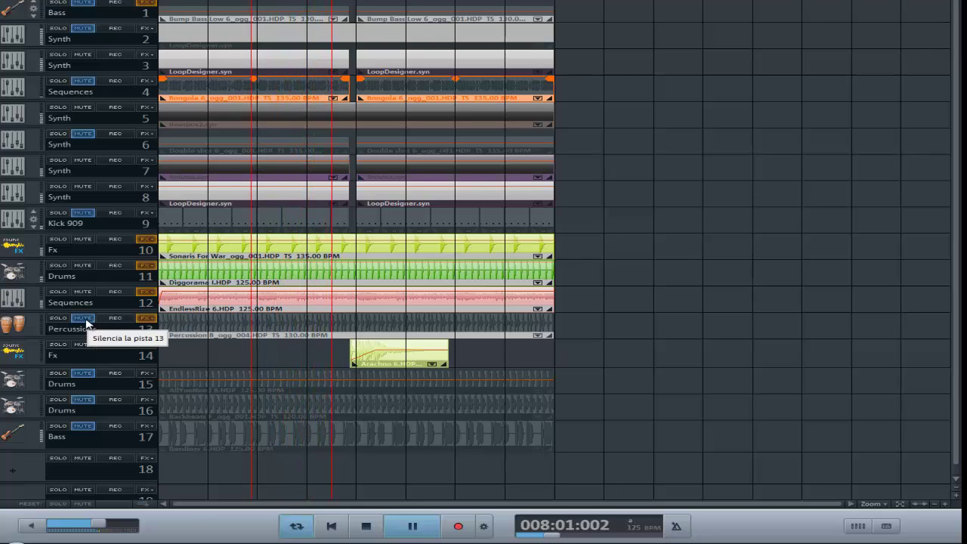
{"action": "left_click", "coordinate": [84, 319]}
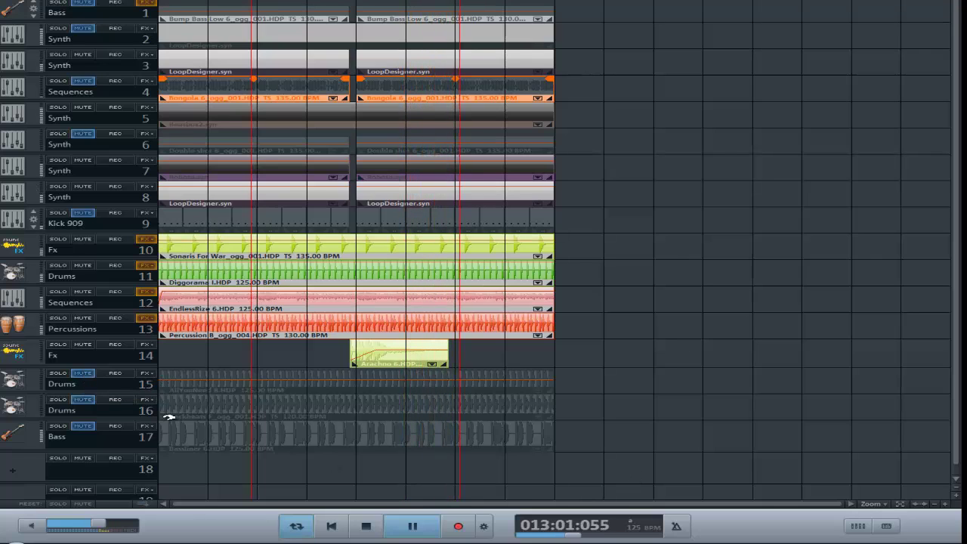
{"action": "left_click", "coordinate": [84, 374]}
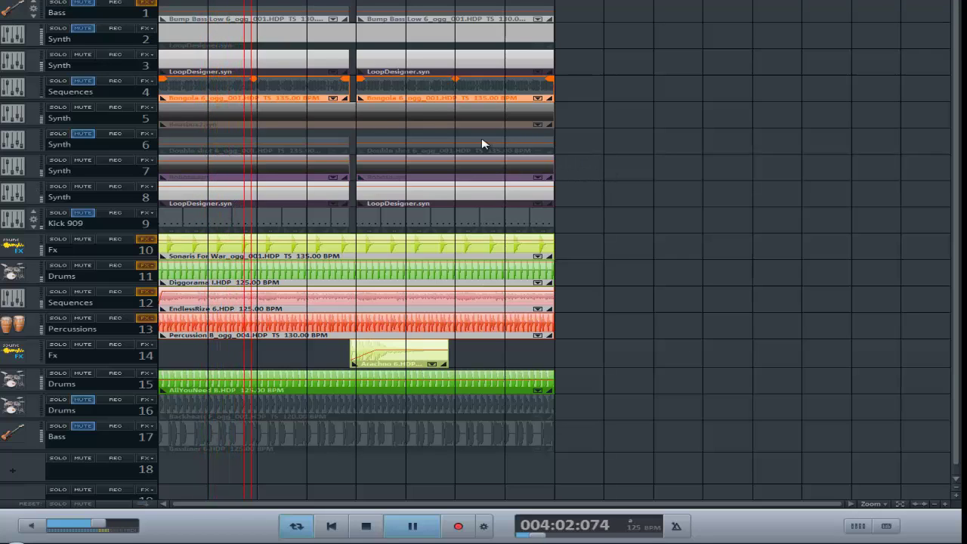
Step: Mute and unmute Drums track 15 repeatedly in rhythm during playback, leaving it unmuted
{"action": "left_click", "coordinate": [84, 374]}
{"action": "left_click", "coordinate": [83, 374]}
{"action": "left_click", "coordinate": [83, 374]}
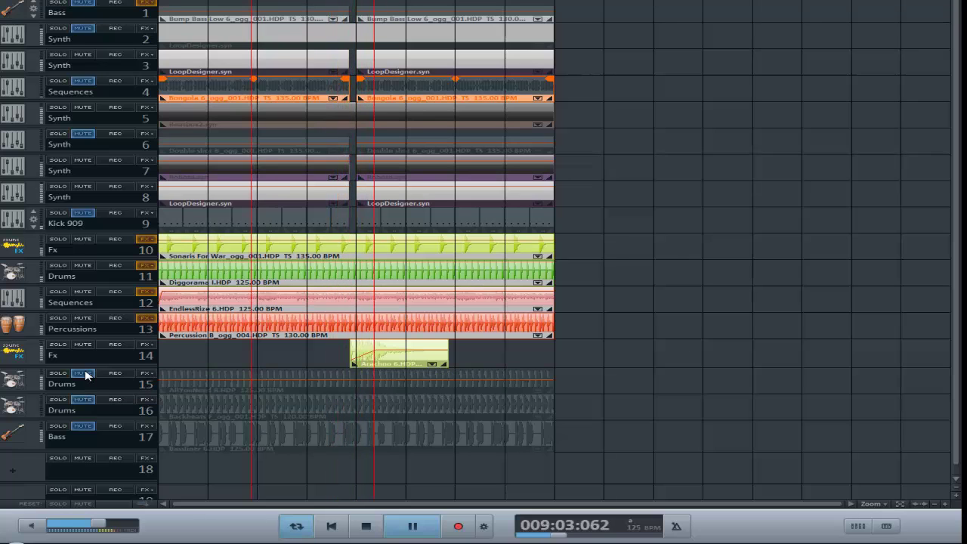
{"action": "left_click", "coordinate": [83, 374]}
{"action": "left_click", "coordinate": [83, 373]}
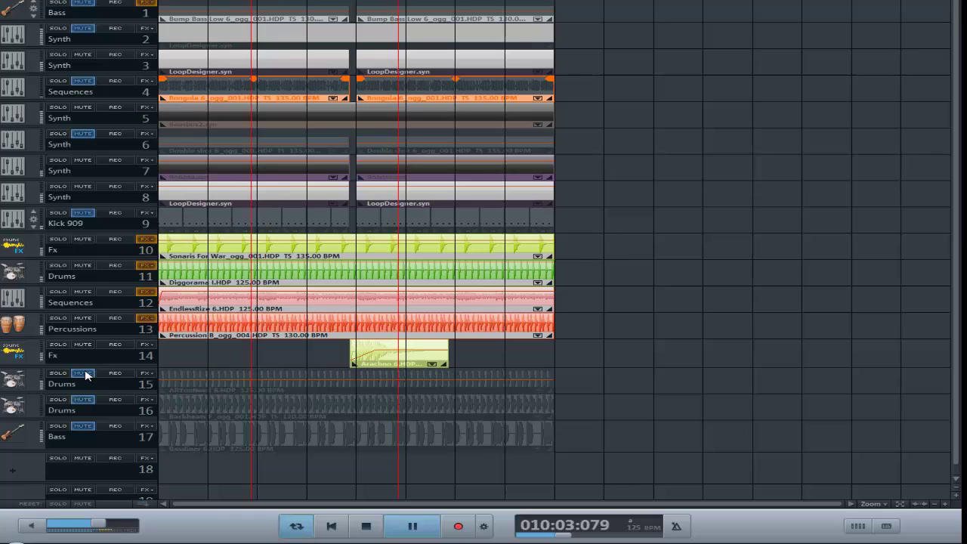
{"action": "left_click", "coordinate": [83, 374]}
{"action": "left_click", "coordinate": [84, 373]}
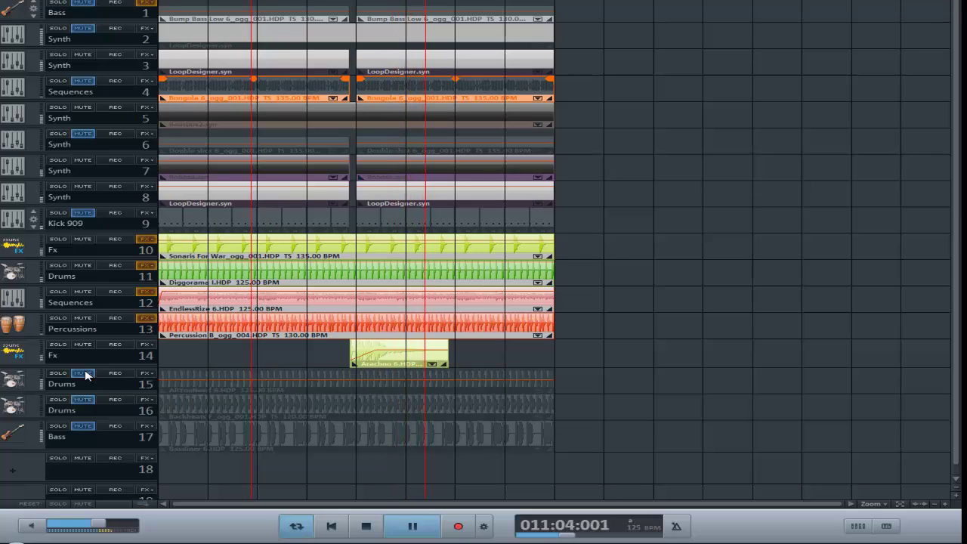
{"action": "left_click", "coordinate": [84, 373]}
{"action": "left_click", "coordinate": [84, 373]}
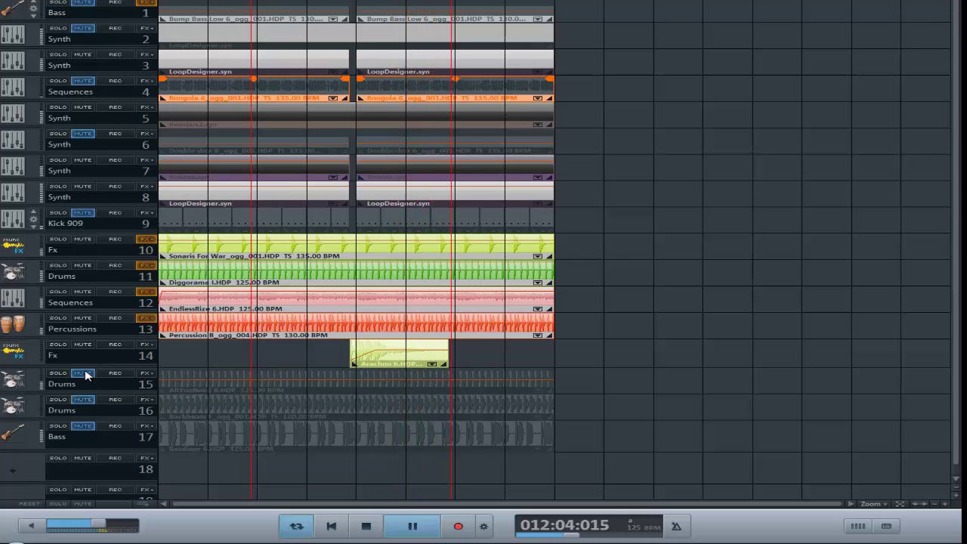
{"action": "left_click", "coordinate": [84, 373]}
{"action": "left_click", "coordinate": [84, 373]}
{"action": "left_click", "coordinate": [84, 373]}
{"action": "left_click", "coordinate": [83, 373]}
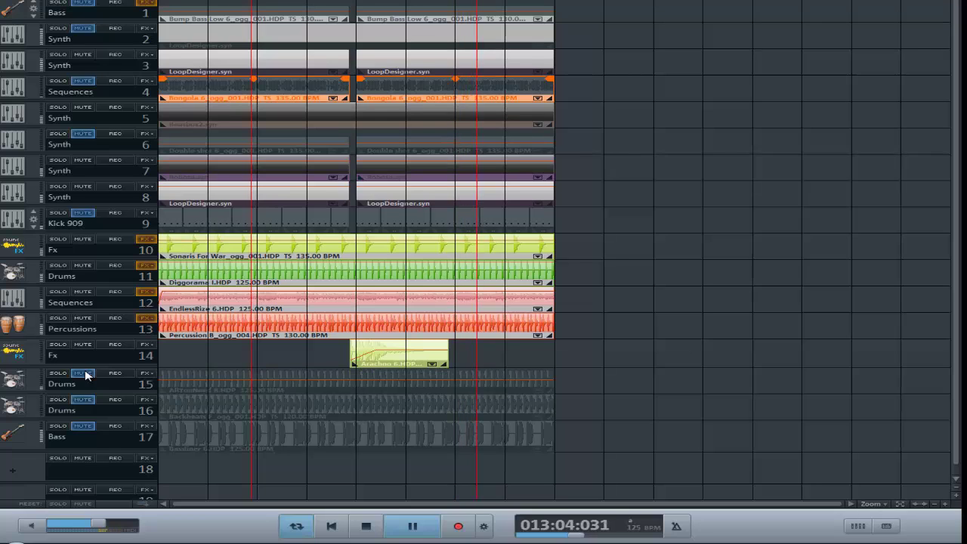
{"action": "left_click", "coordinate": [84, 373]}
{"action": "left_click", "coordinate": [84, 373]}
{"action": "left_click", "coordinate": [84, 373]}
{"action": "left_click", "coordinate": [84, 374]}
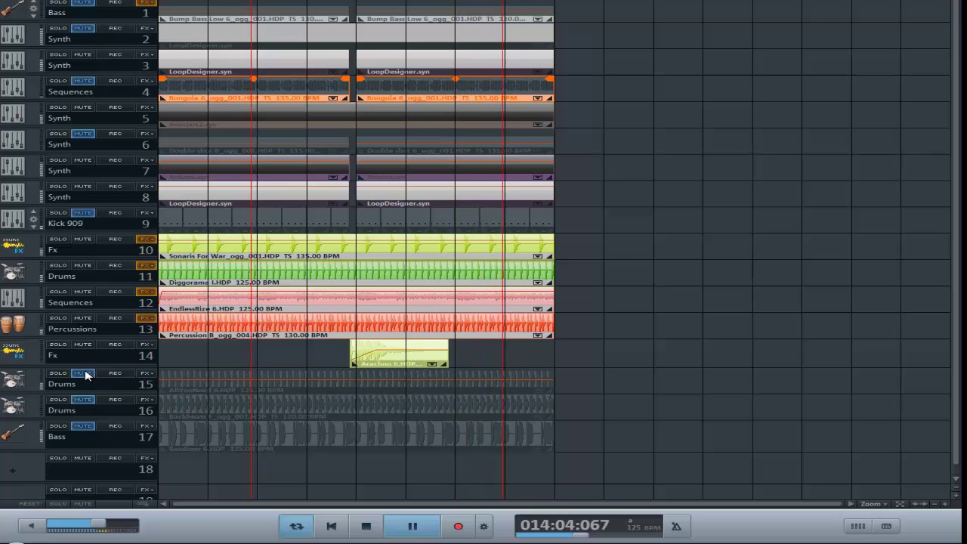
{"action": "left_click", "coordinate": [84, 373]}
{"action": "left_click", "coordinate": [84, 374]}
{"action": "left_click", "coordinate": [84, 373]}
{"action": "left_click", "coordinate": [84, 373]}
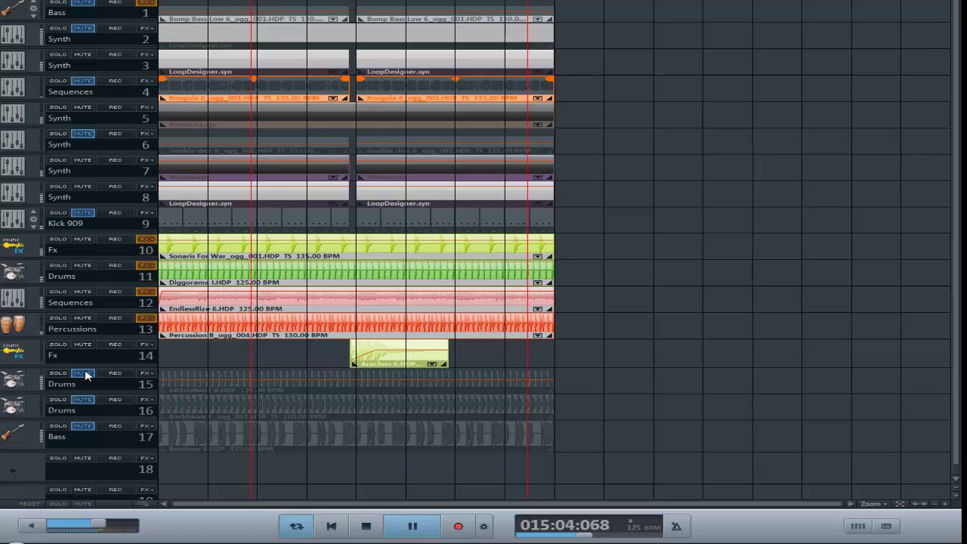
{"action": "left_click", "coordinate": [84, 373]}
{"action": "left_click", "coordinate": [84, 373]}
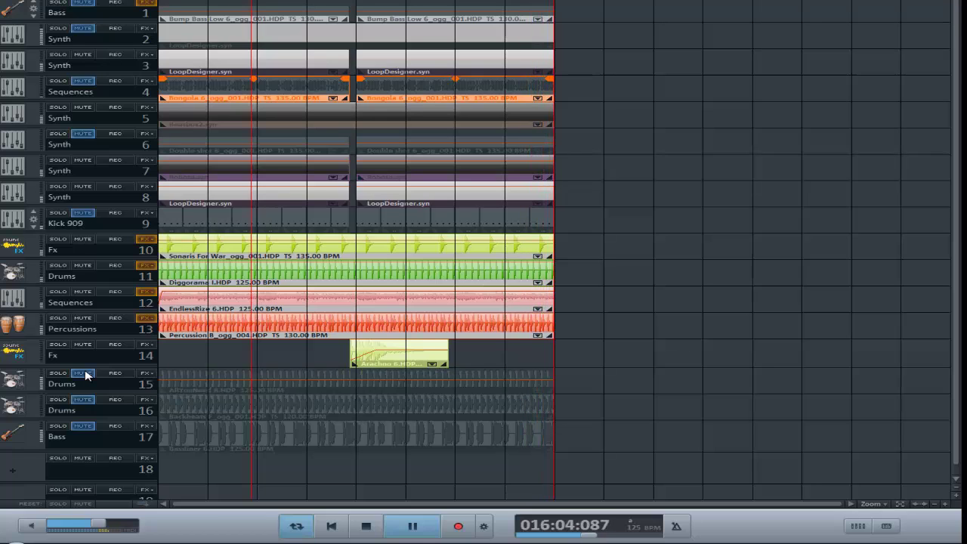
{"action": "left_click", "coordinate": [84, 373]}
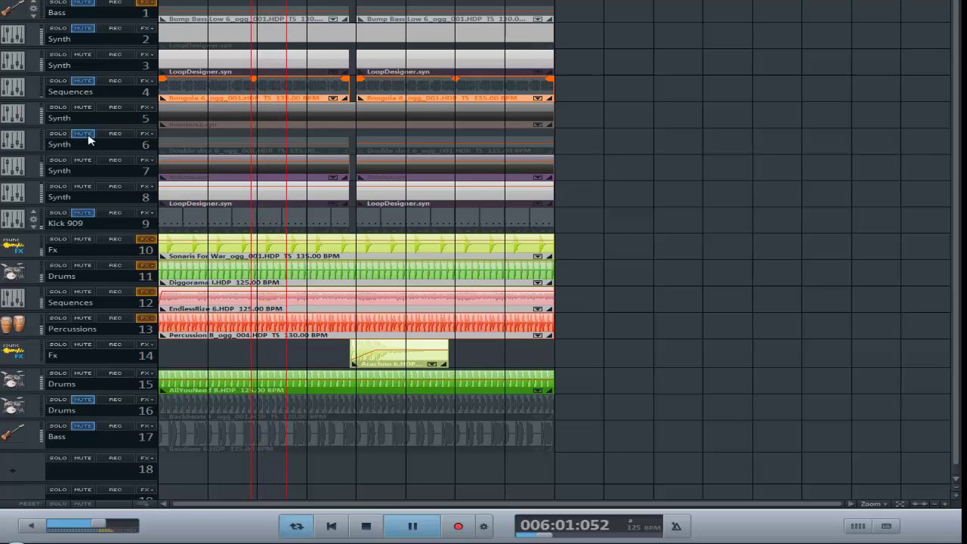
Step: Bring back Kick 909 track 9 and Synth track 2 by unmuting them
{"action": "left_click", "coordinate": [83, 213]}
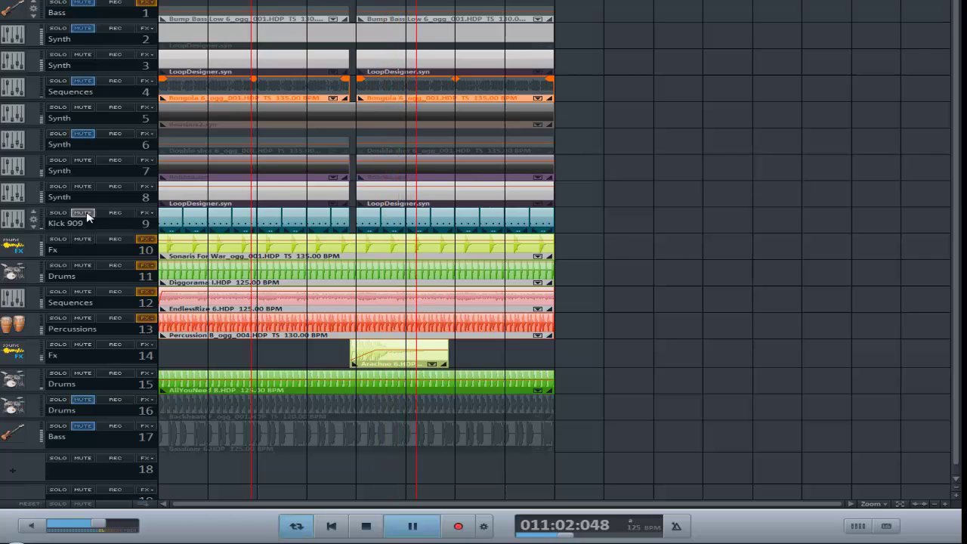
{"action": "left_click", "coordinate": [83, 30]}
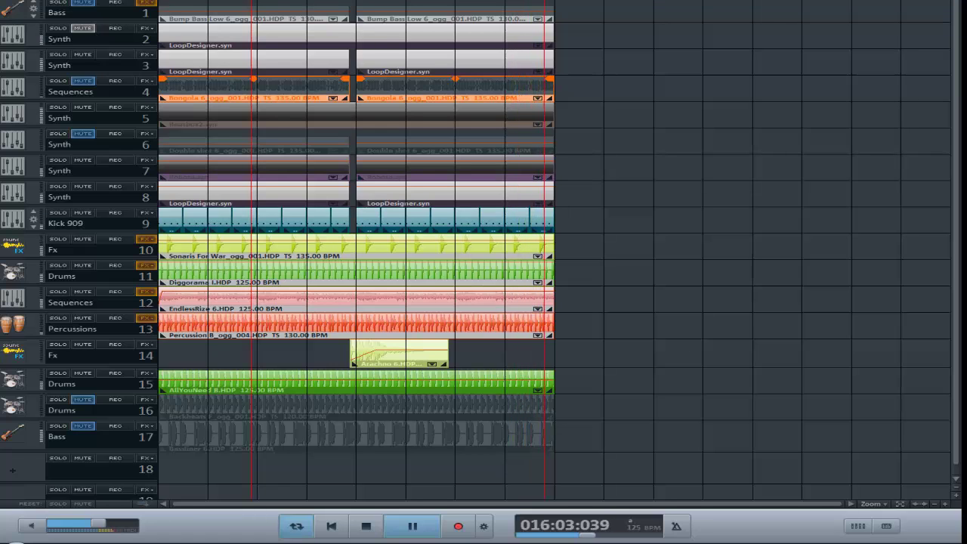
Step: Reopen the Loop Designer clip on Synth track 2 and randomize its drum section
{"action": "double_click", "coordinate": [335, 39]}
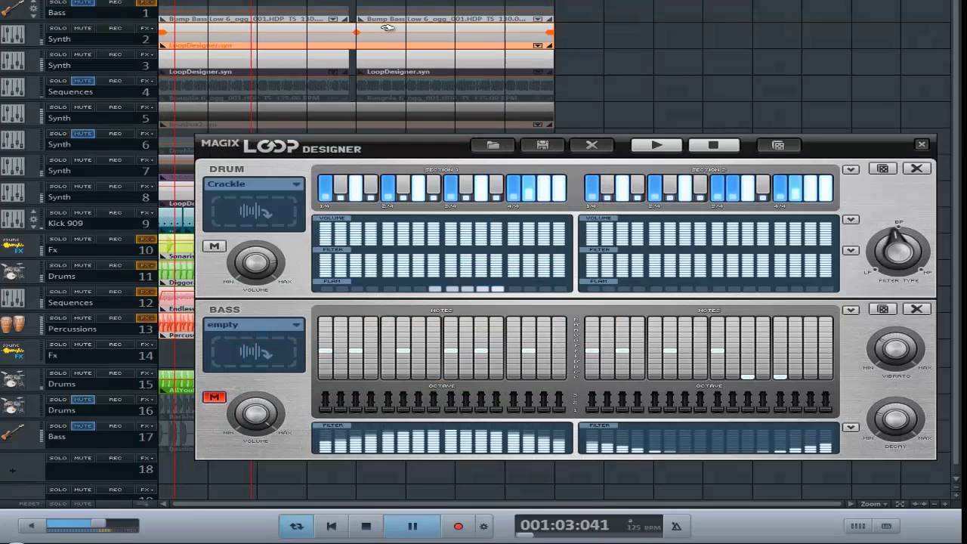
{"action": "left_click", "coordinate": [884, 169]}
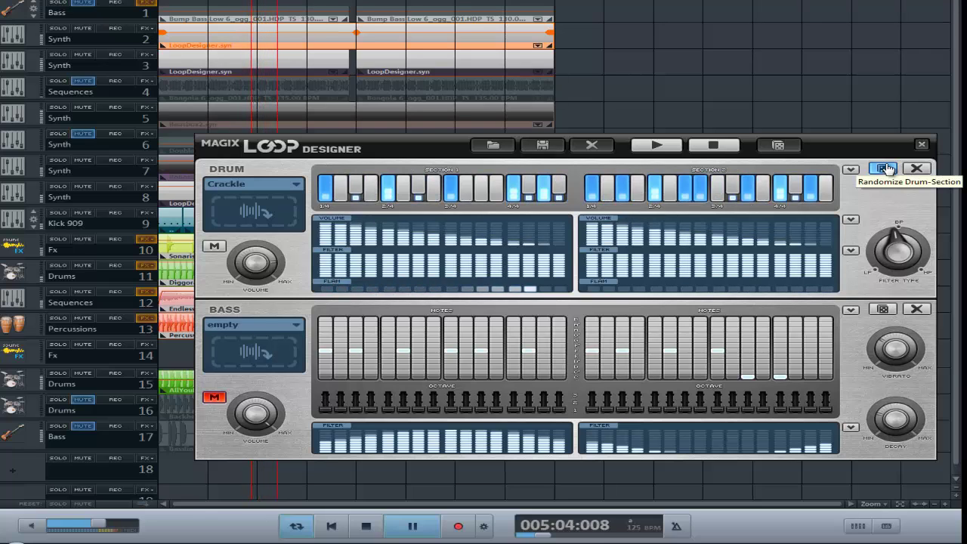
Step: Switch the Loop Designer drum kit during playback to Funky Drummer, UltraFlam 1, and finally Tech
{"action": "left_click", "coordinate": [254, 184]}
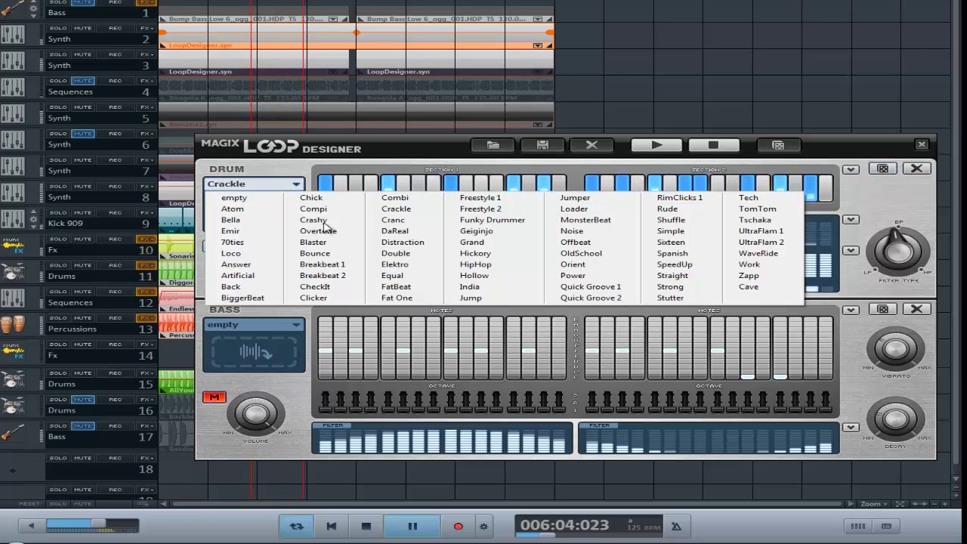
{"action": "left_click", "coordinate": [524, 220]}
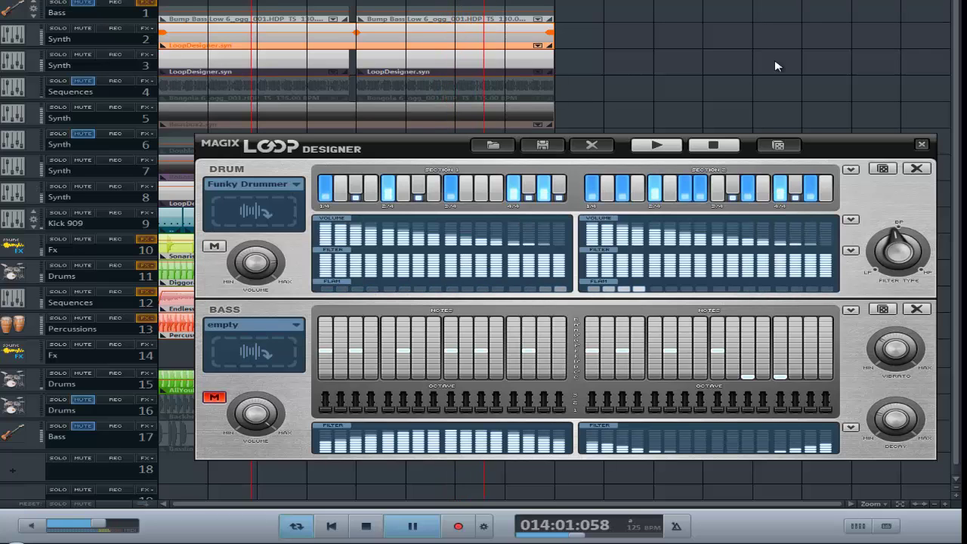
{"action": "left_click", "coordinate": [284, 185]}
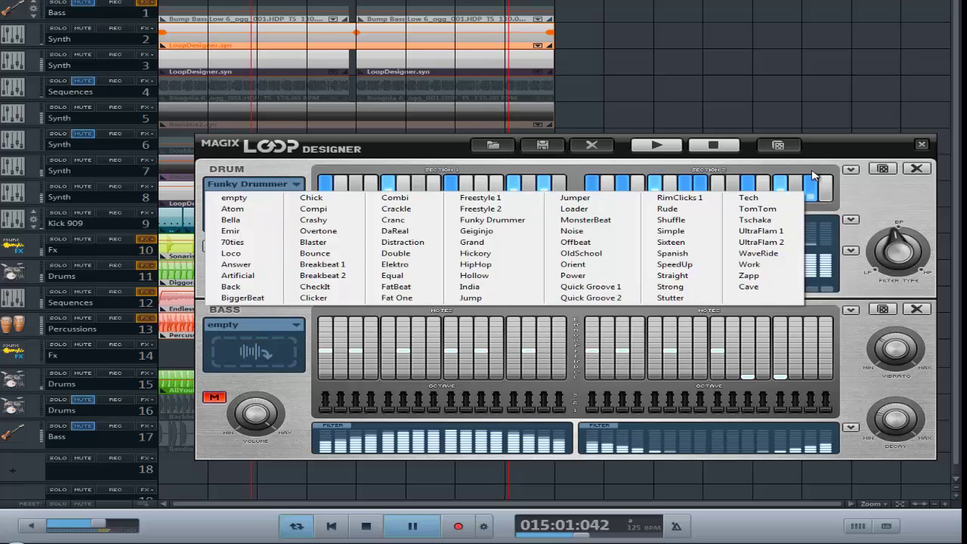
{"action": "left_click", "coordinate": [761, 231]}
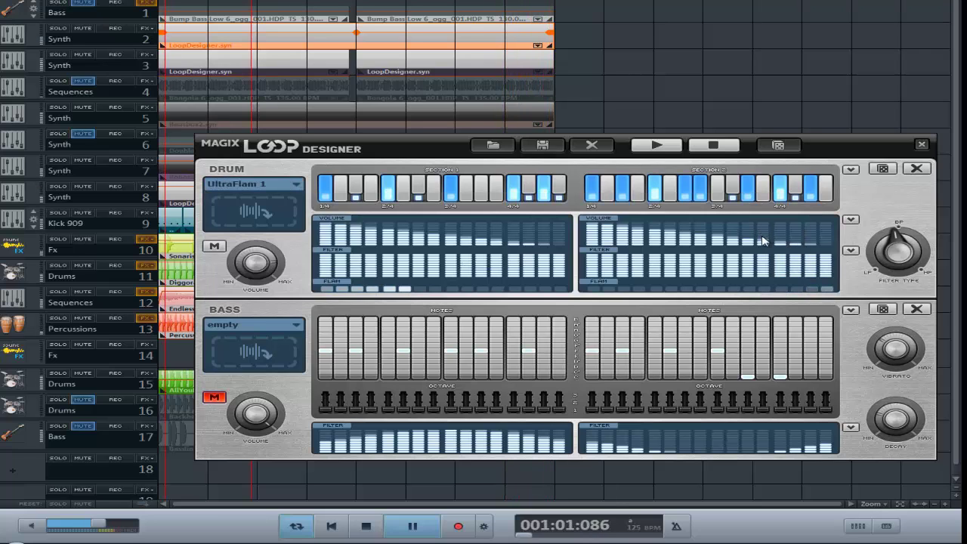
{"action": "left_click", "coordinate": [257, 183]}
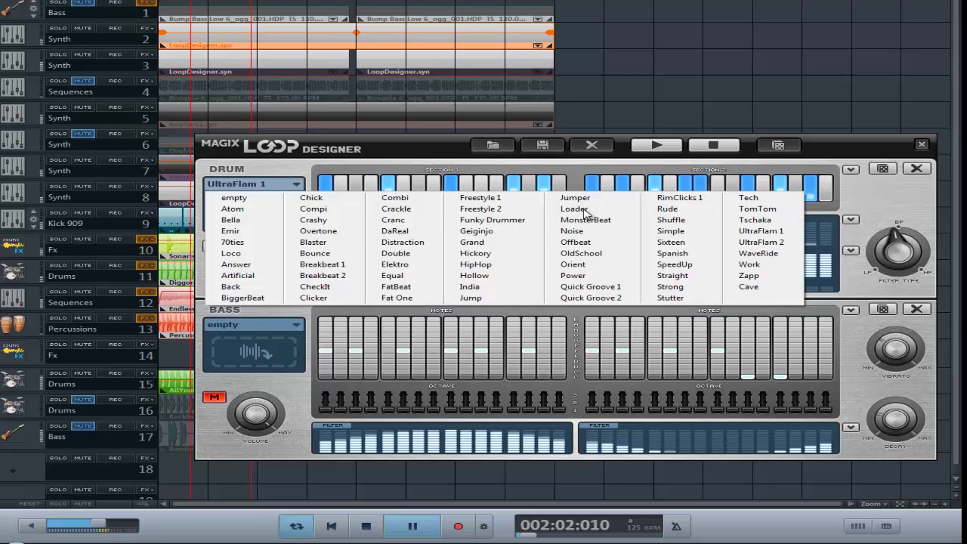
{"action": "left_click", "coordinate": [756, 199]}
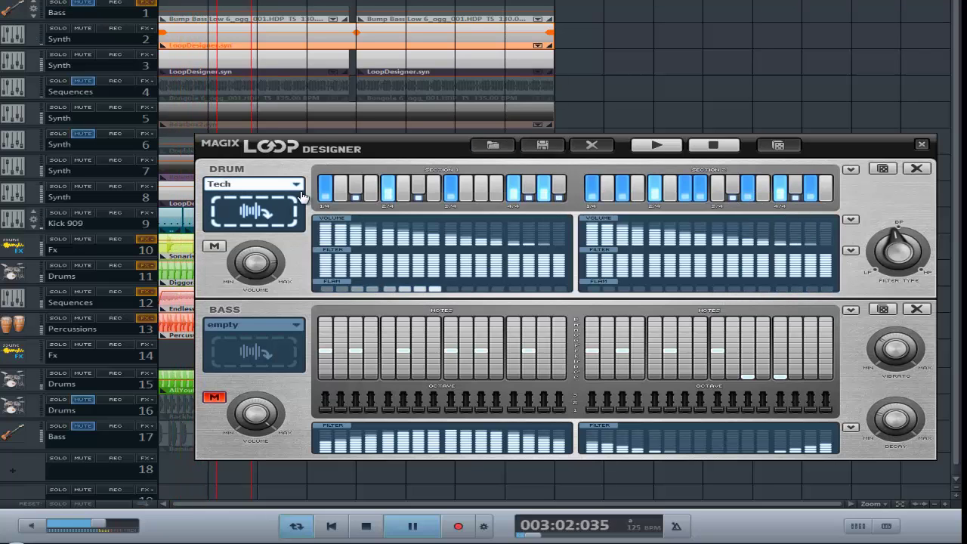
Step: Randomize the Loop Designer drum section repeatedly with the Tech kit while the loop plays
{"action": "left_click", "coordinate": [882, 168]}
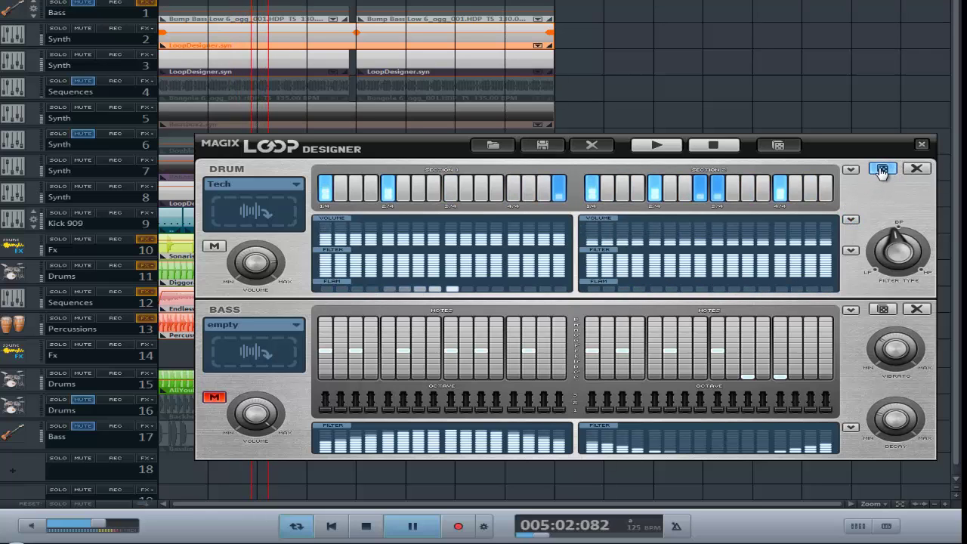
{"action": "left_click", "coordinate": [882, 169]}
{"action": "left_click", "coordinate": [882, 168]}
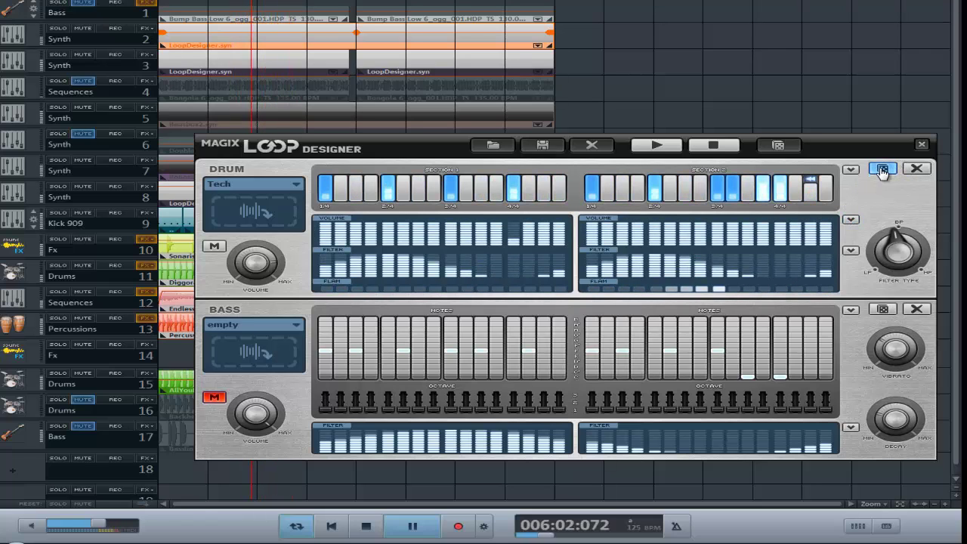
{"action": "left_click", "coordinate": [883, 169]}
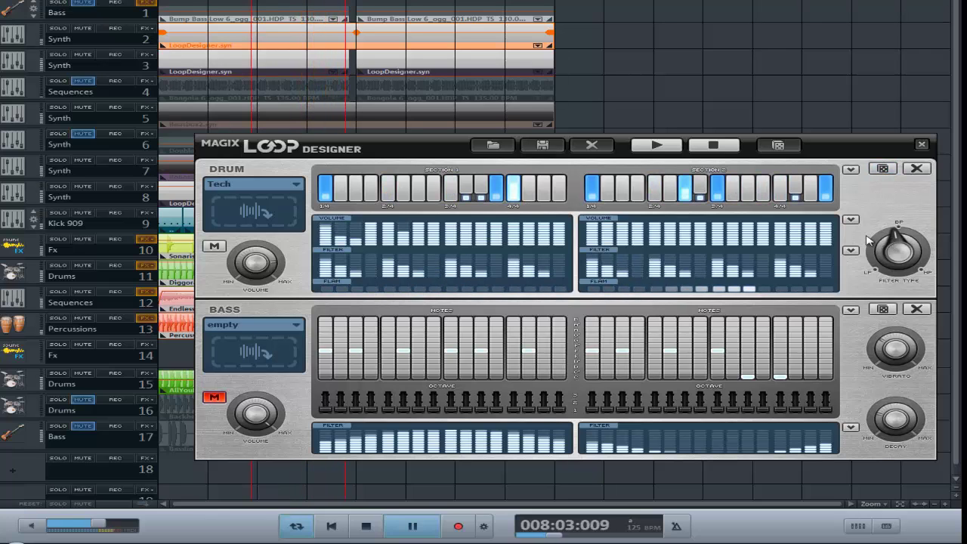
{"action": "left_click", "coordinate": [883, 168]}
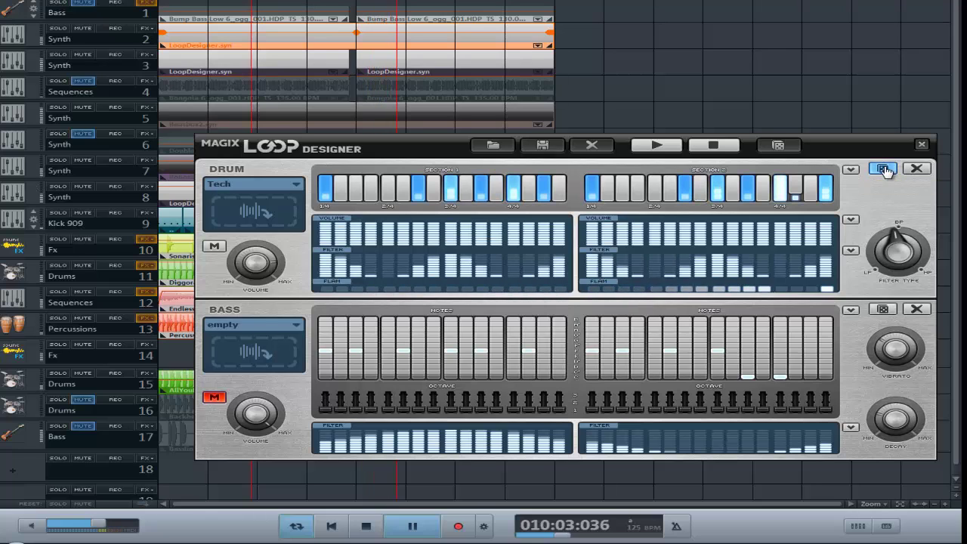
{"action": "left_click", "coordinate": [884, 169]}
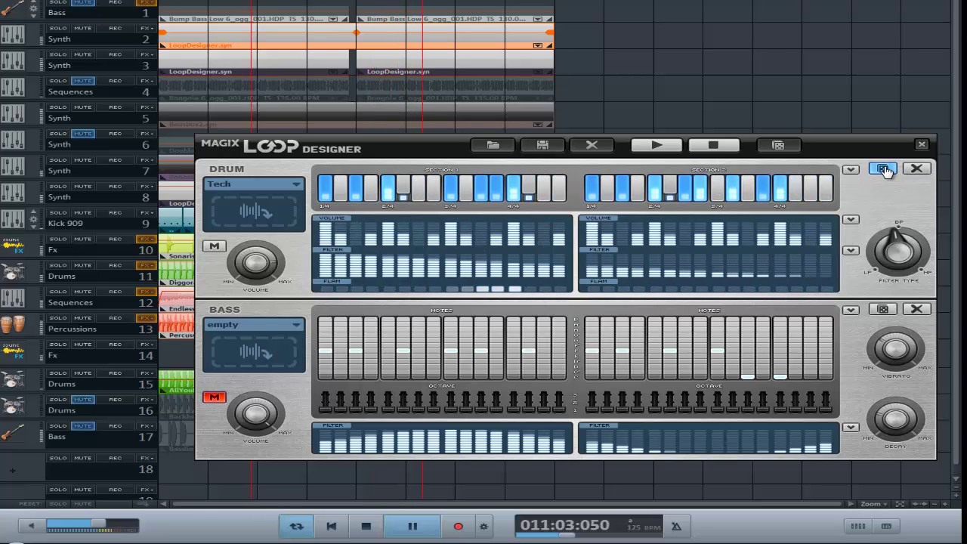
{"action": "left_click", "coordinate": [884, 168]}
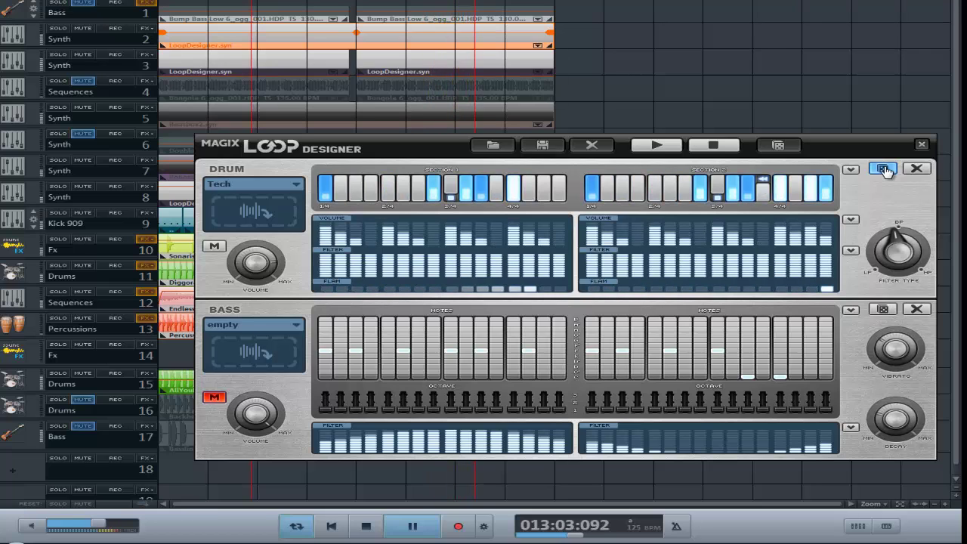
{"action": "left_click", "coordinate": [885, 168]}
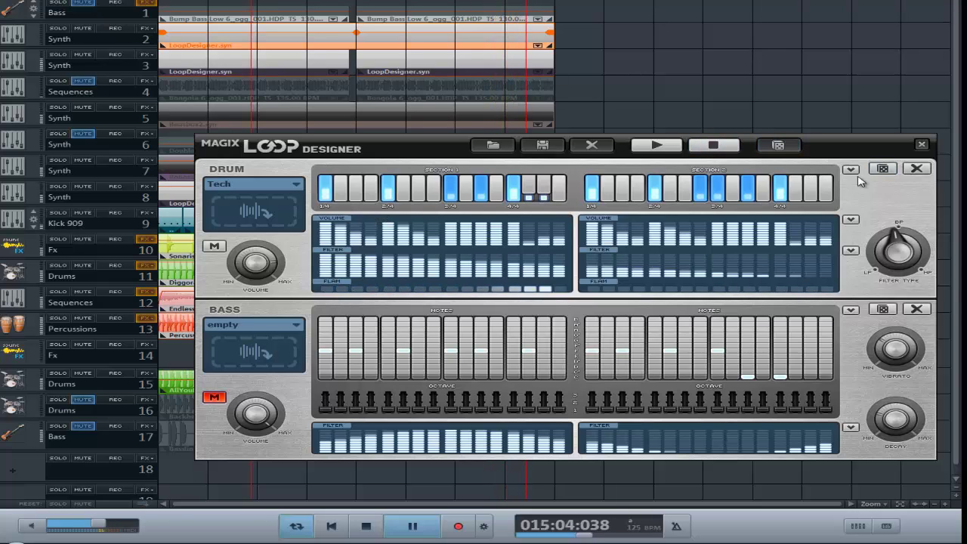
Step: Apply a preset pattern to the drum steps and randomize the drum section once more
{"action": "left_click", "coordinate": [851, 170]}
{"action": "left_click", "coordinate": [423, 264]}
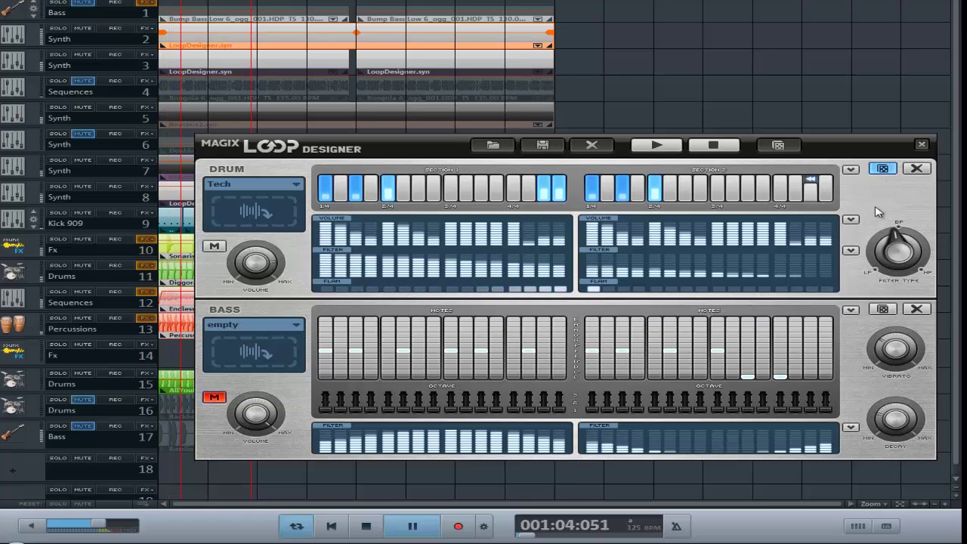
{"action": "left_click", "coordinate": [882, 168]}
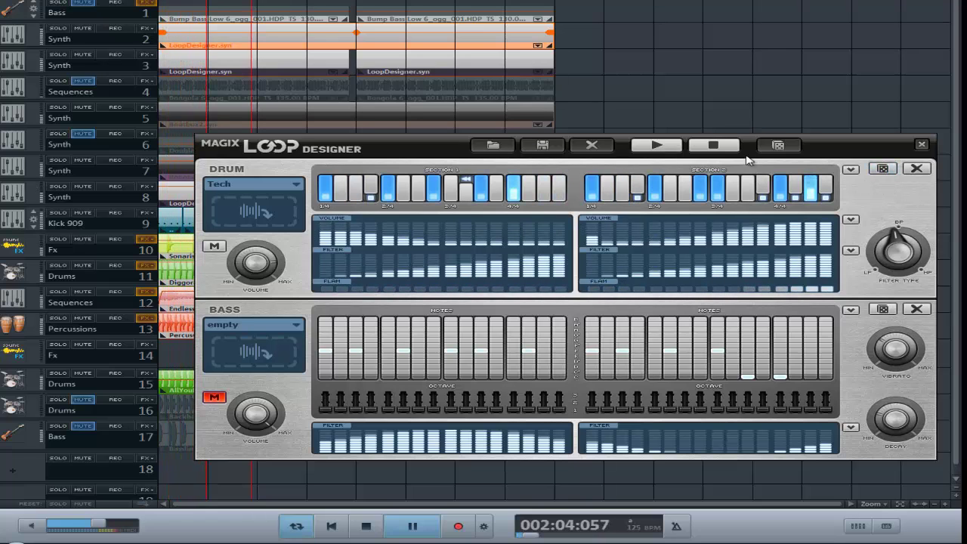
Step: Randomize the whole Loop Designer pattern twice, including kits and bass notes, and randomize the drum section again
{"action": "left_click", "coordinate": [778, 145]}
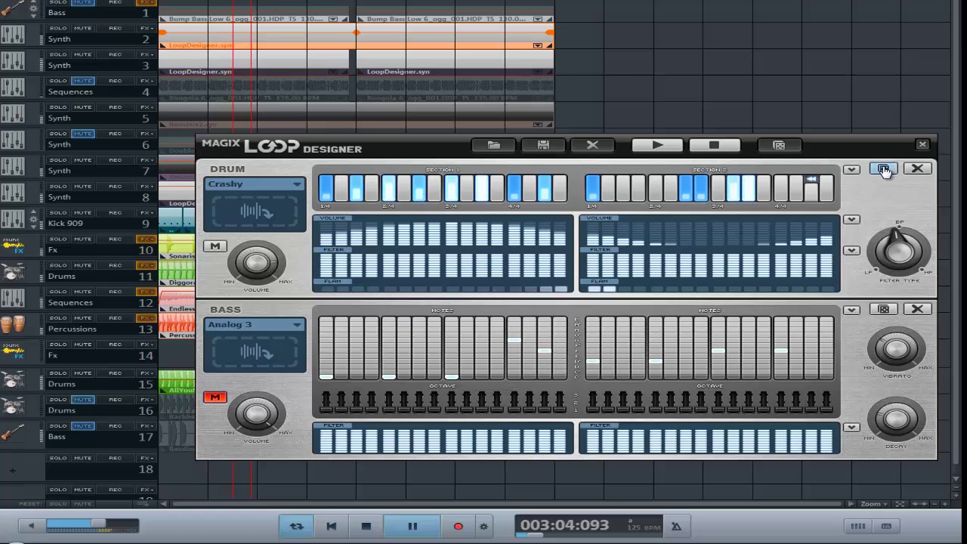
{"action": "left_click", "coordinate": [778, 145]}
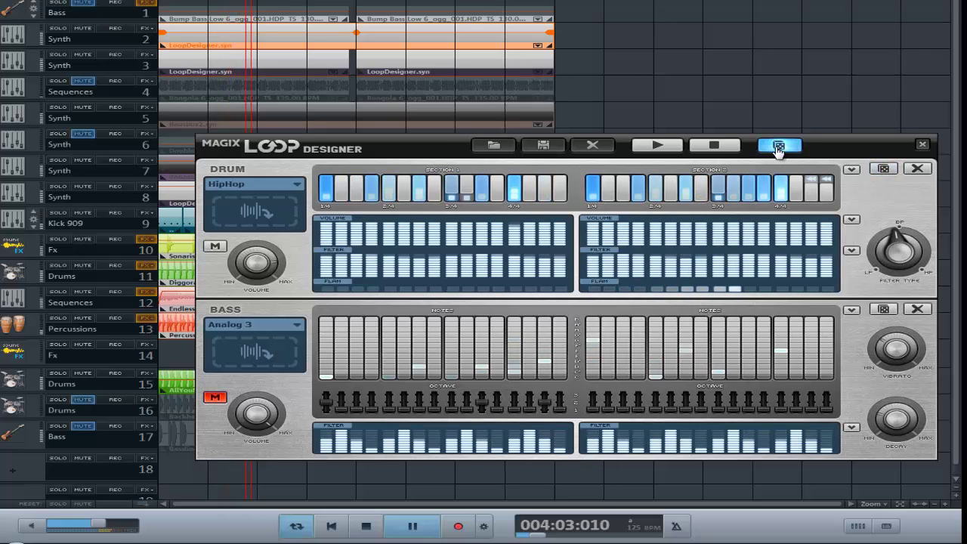
{"action": "left_click", "coordinate": [883, 168]}
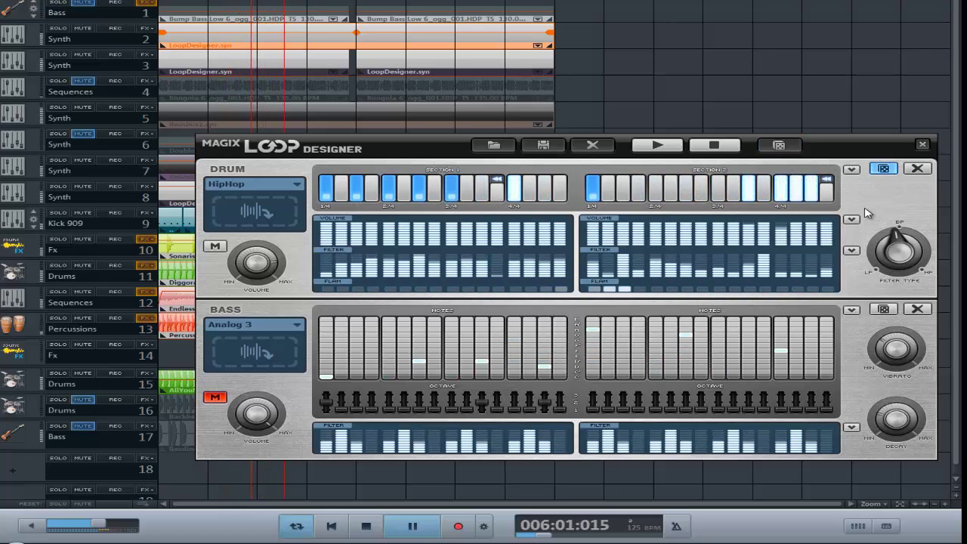
Step: Change the drum kit to OldSchool and on to SpeedUp, and randomize the drum section twice
{"action": "left_click", "coordinate": [257, 184]}
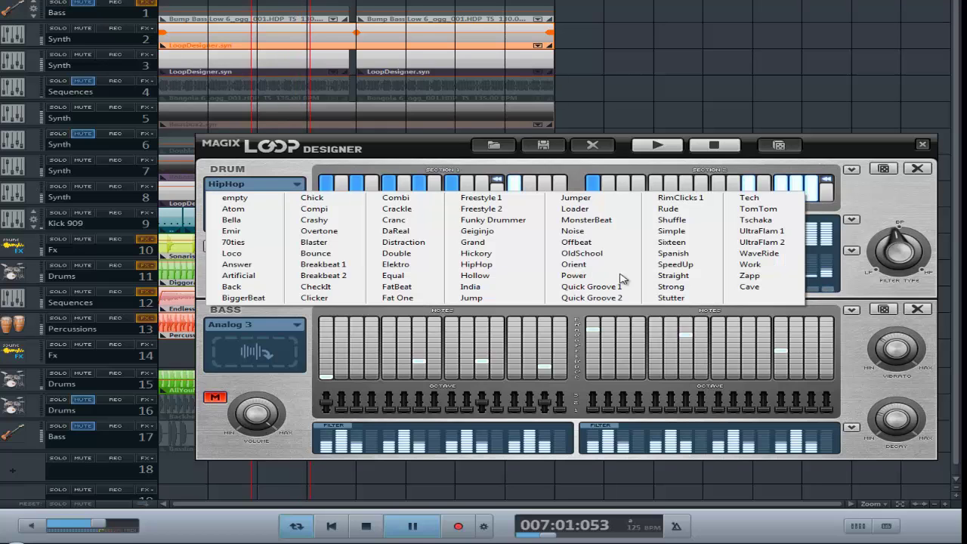
{"action": "left_click", "coordinate": [615, 256]}
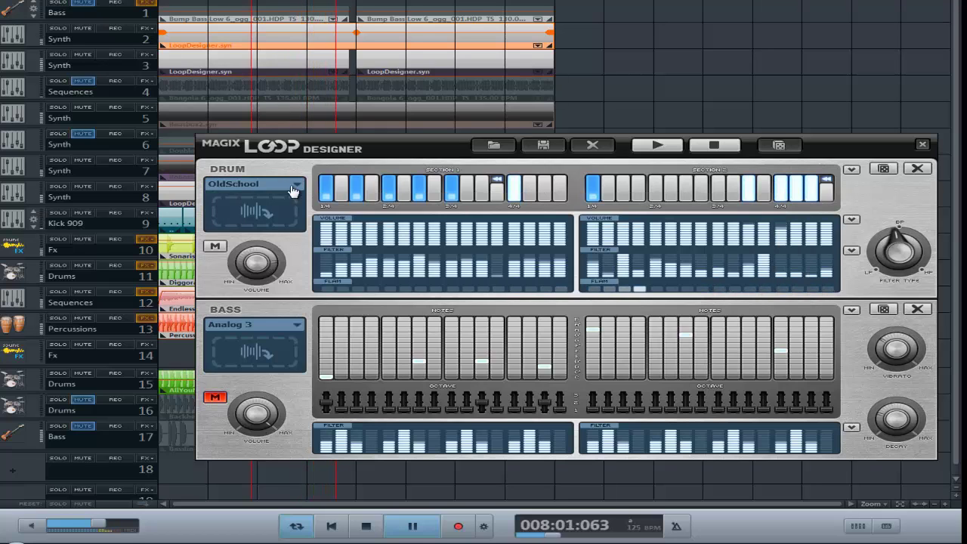
{"action": "left_click", "coordinate": [291, 183]}
{"action": "left_click", "coordinate": [676, 269]}
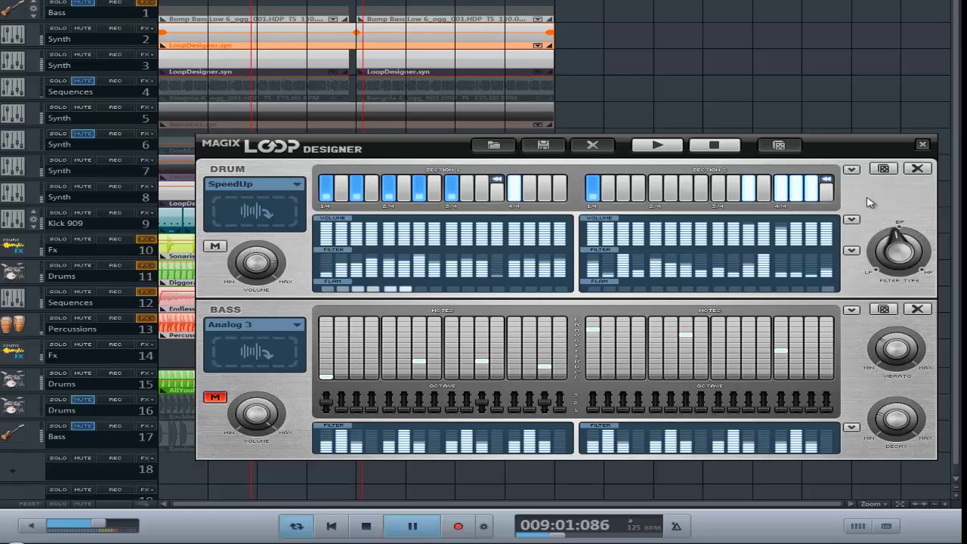
{"action": "left_click", "coordinate": [882, 169]}
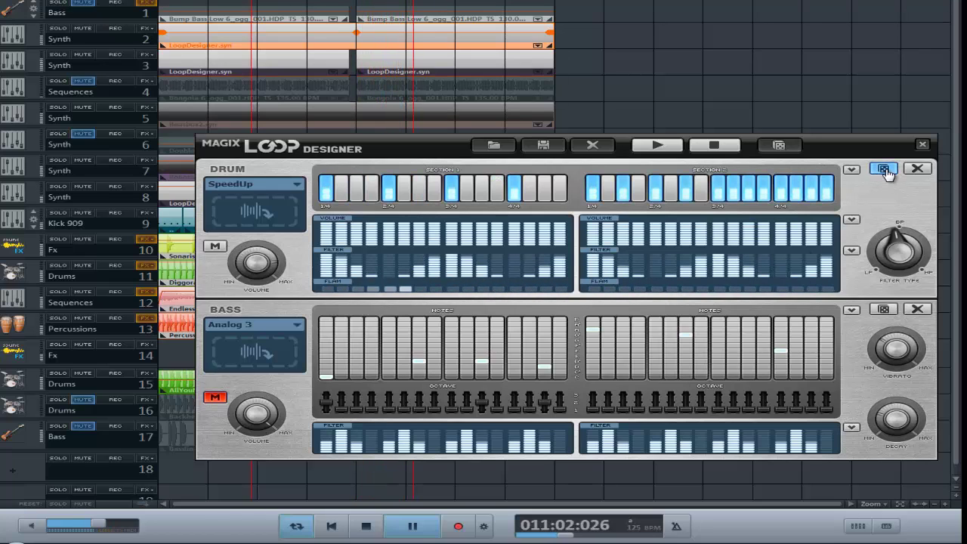
{"action": "left_click", "coordinate": [885, 172]}
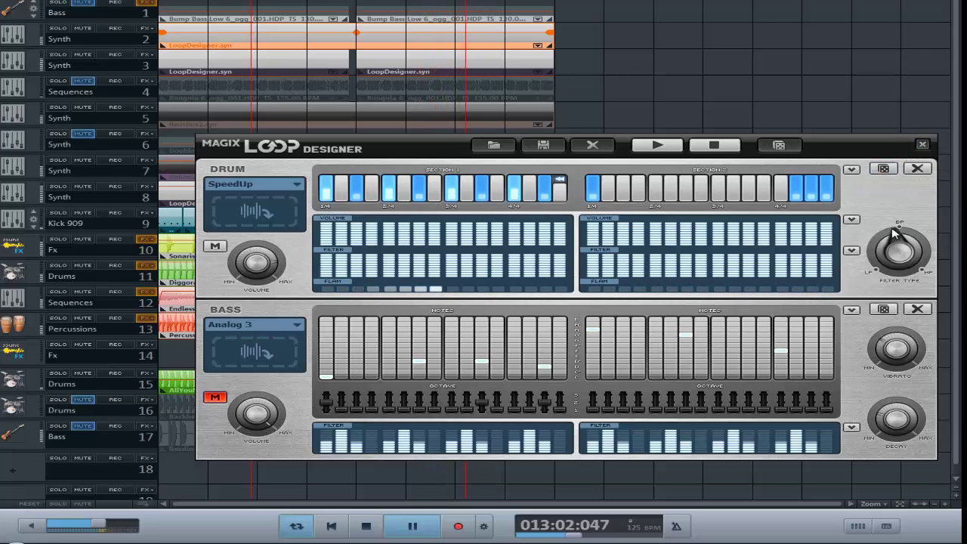
Step: Add drum hits on steps 7, 12 and 9 of Section 2 and change the hits on steps 16 and 7 of Section 1
{"action": "left_click", "coordinate": [684, 191]}
{"action": "left_click", "coordinate": [764, 189]}
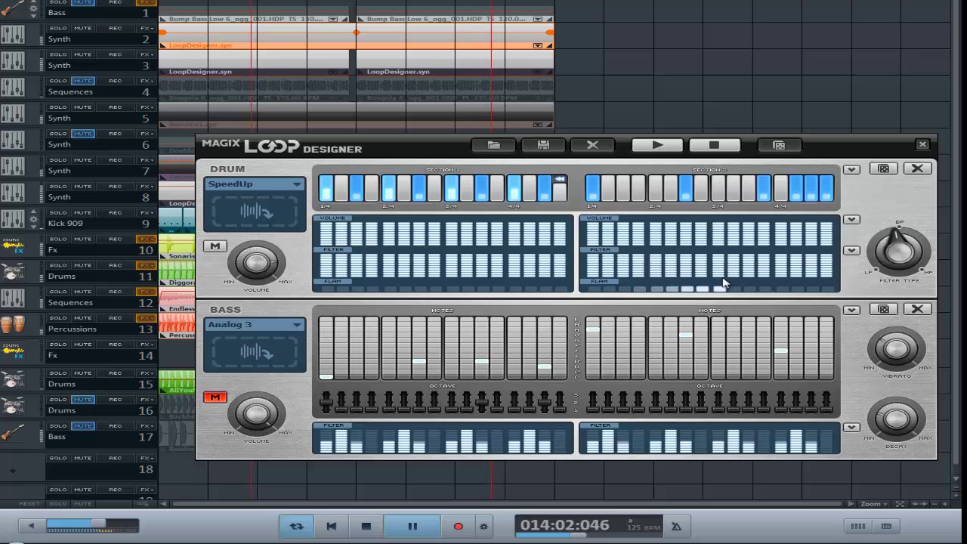
{"action": "left_click", "coordinate": [719, 189]}
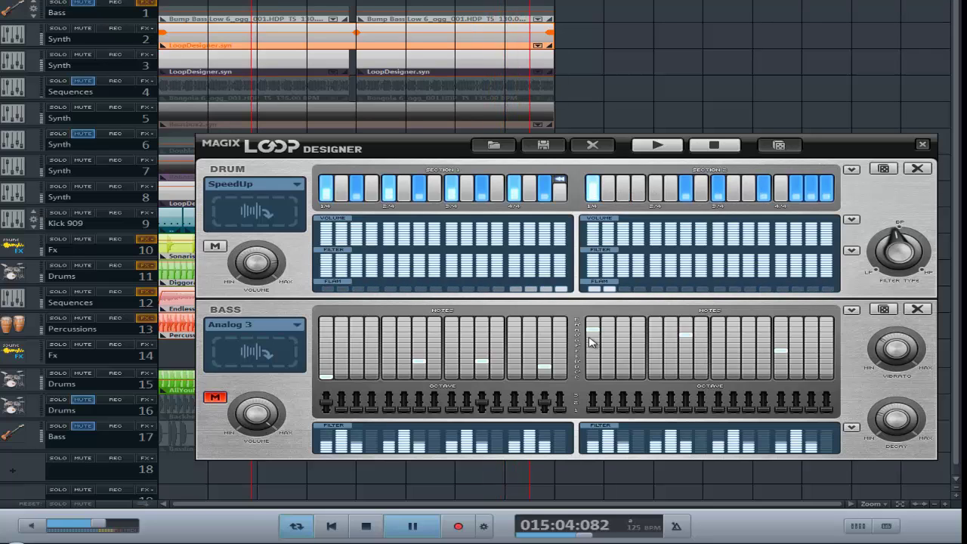
{"action": "left_click", "coordinate": [560, 190]}
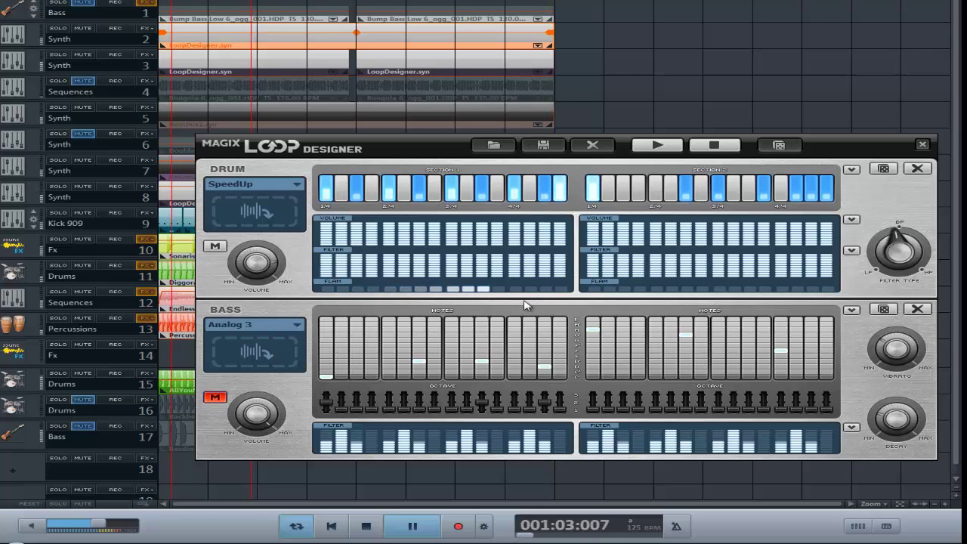
{"action": "left_click", "coordinate": [417, 189]}
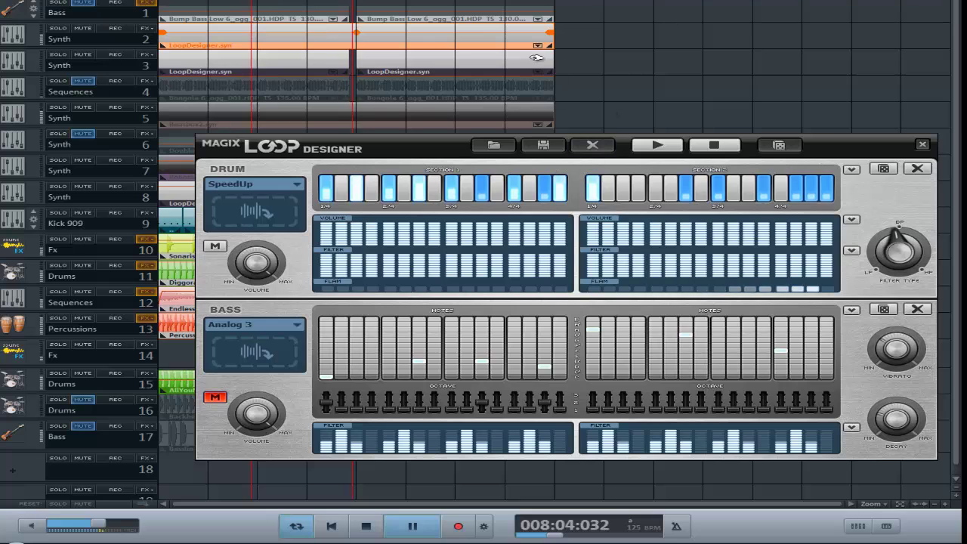
Step: Close Loop Designer and mute Kick 909 track 9, Sequences track 12 and Drums track 15
{"action": "left_click", "coordinate": [923, 143]}
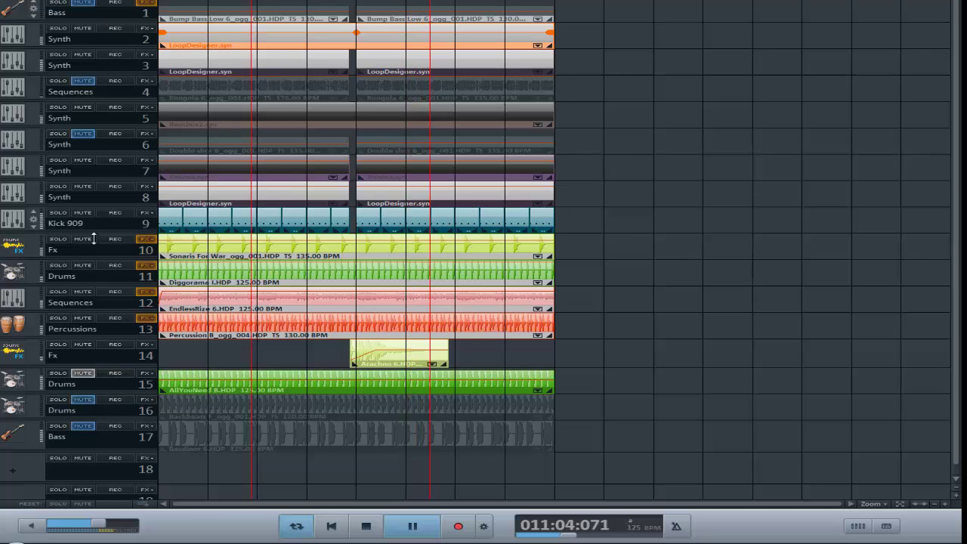
{"action": "left_click", "coordinate": [83, 213]}
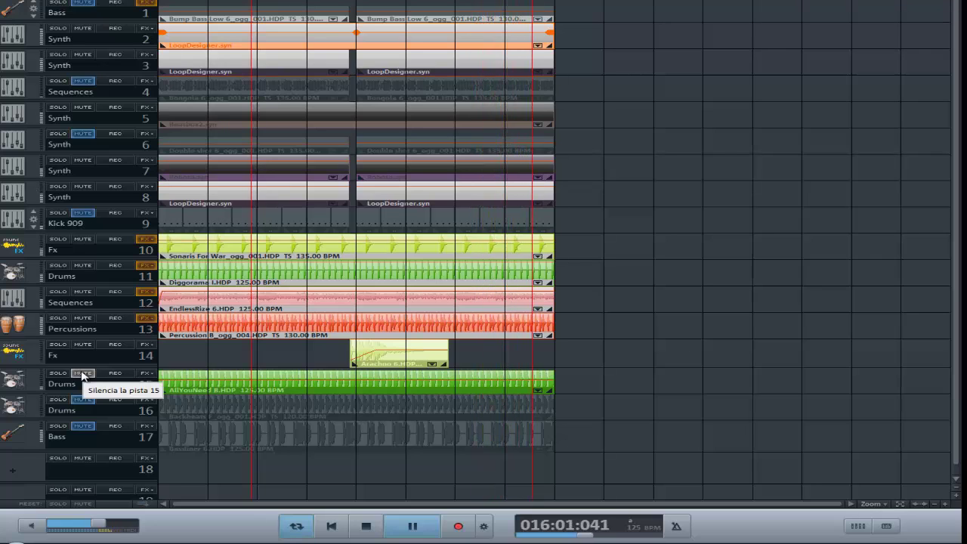
{"action": "left_click", "coordinate": [85, 293]}
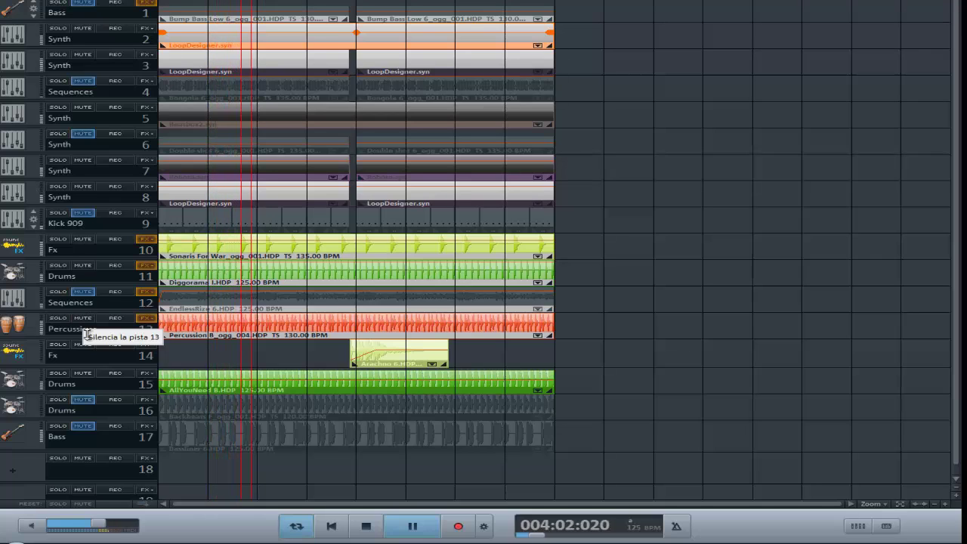
{"action": "left_click", "coordinate": [84, 373]}
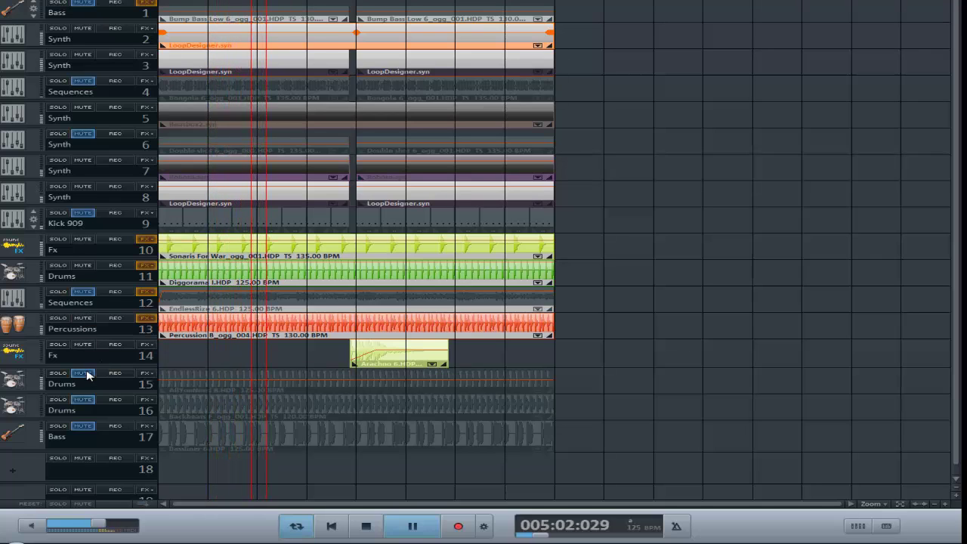
Step: Mute Synth tracks 2 and 3, briefly unmuting and remuting track 2 in rhythm during playback
{"action": "left_click", "coordinate": [83, 29]}
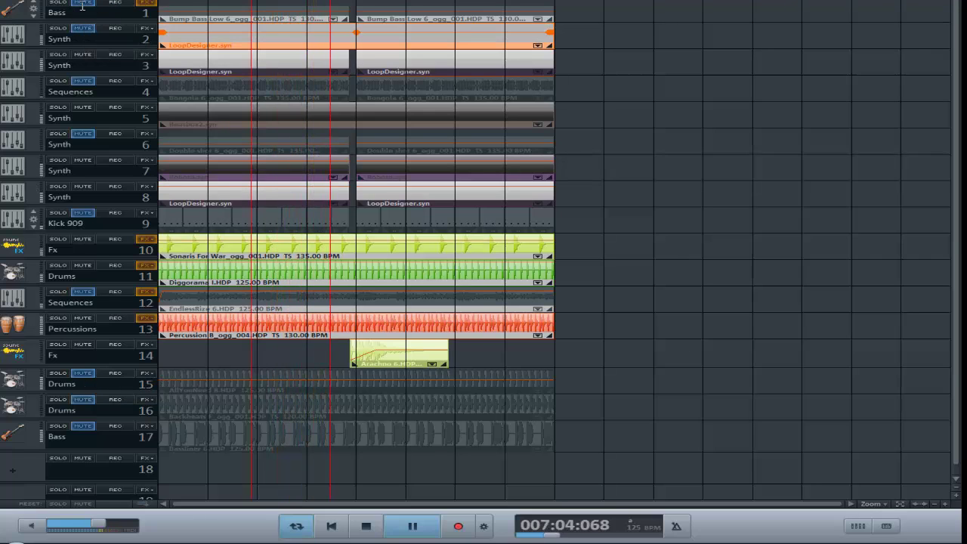
{"action": "left_click", "coordinate": [82, 54]}
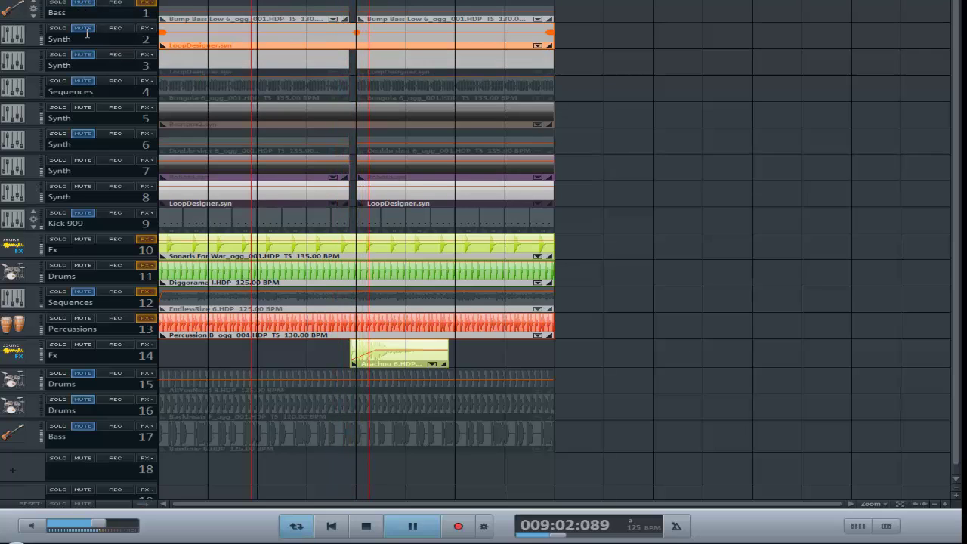
{"action": "left_click", "coordinate": [84, 30]}
{"action": "left_click", "coordinate": [84, 30]}
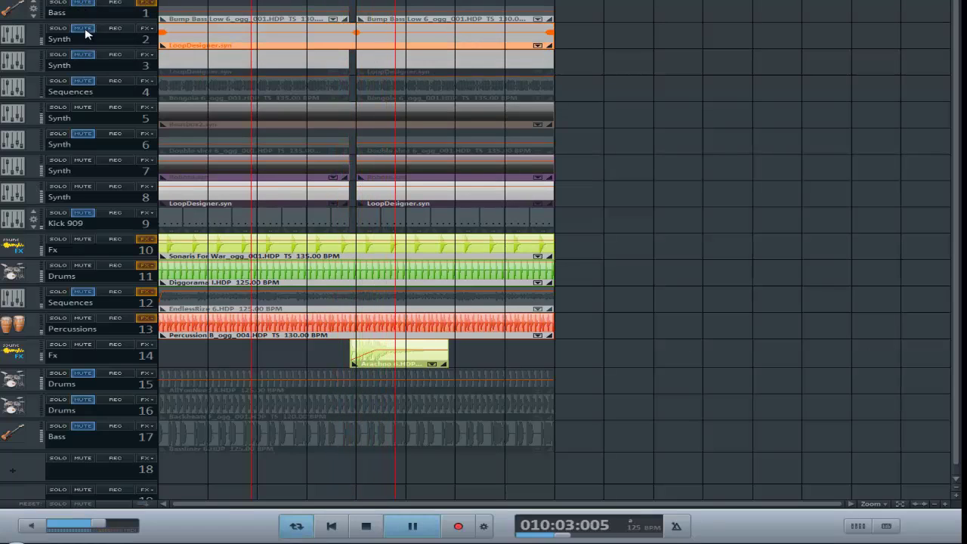
{"action": "left_click", "coordinate": [85, 30]}
{"action": "left_click", "coordinate": [85, 30]}
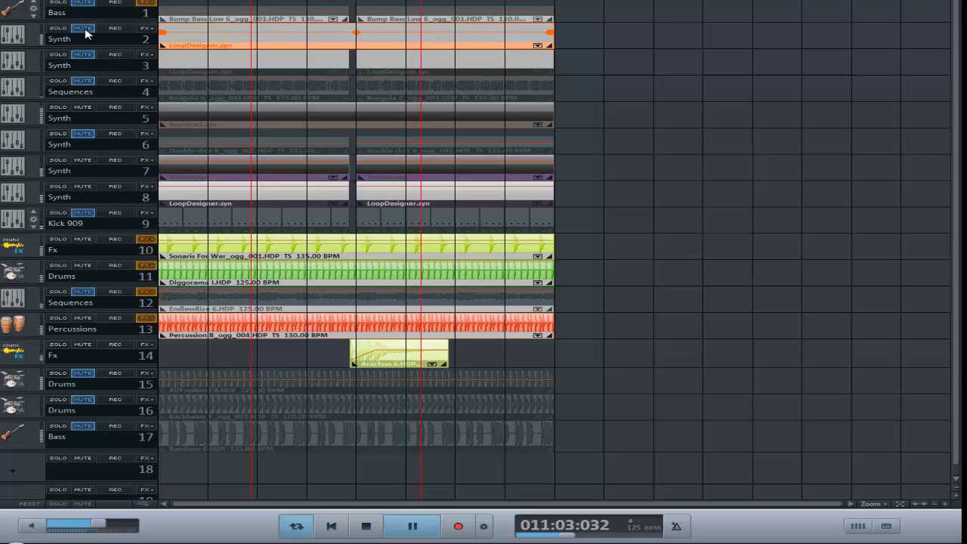
Step: Toggle the mute on Synth track 2 in rhythm, leaving it unmuted, and unmute Bass track 1, Sequences track 4 and Kick 909 track 9
{"action": "left_click", "coordinate": [85, 30]}
{"action": "left_click", "coordinate": [85, 30]}
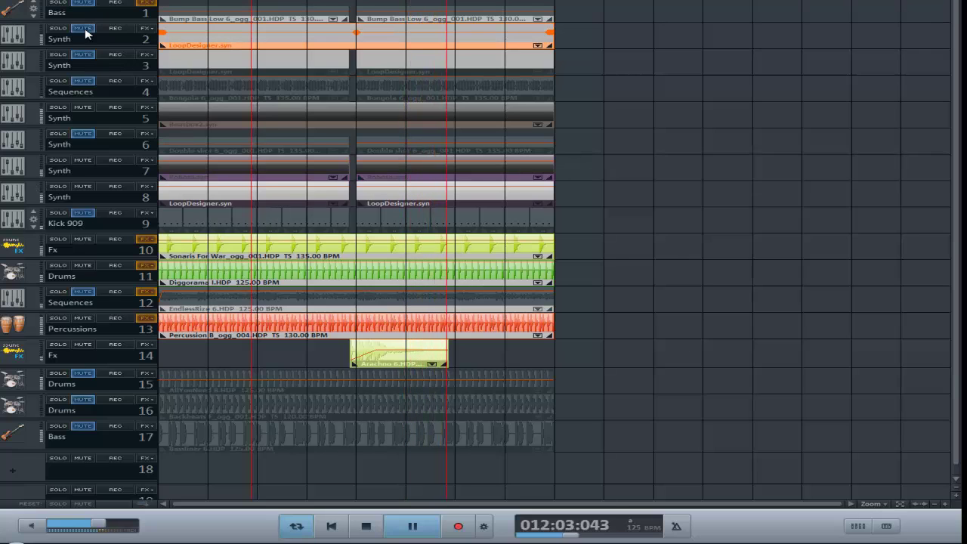
{"action": "left_click", "coordinate": [84, 31]}
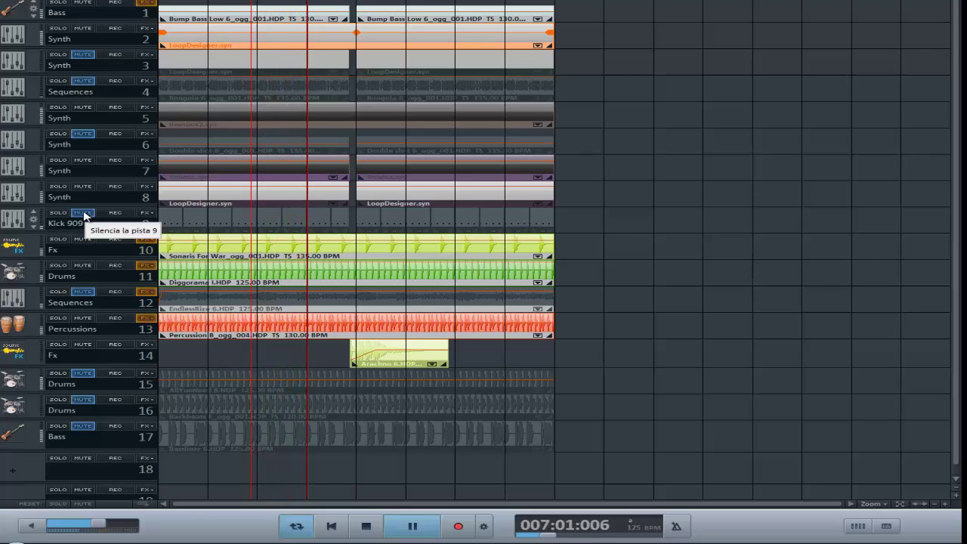
{"action": "left_click", "coordinate": [83, 81]}
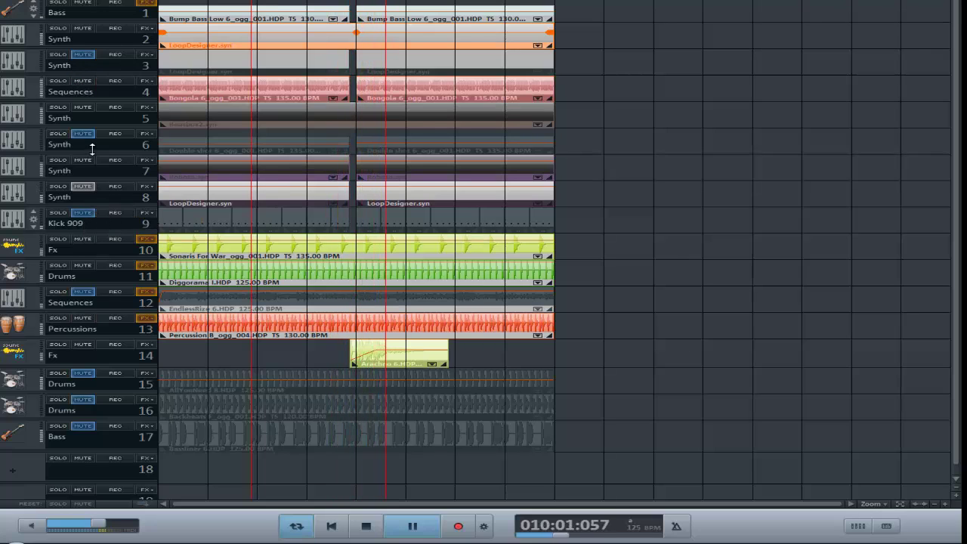
{"action": "left_click", "coordinate": [83, 213]}
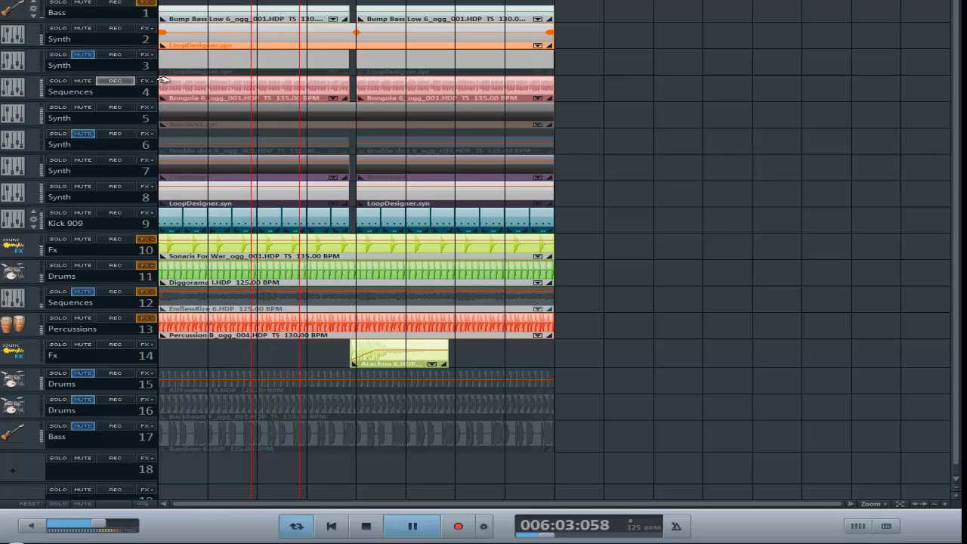
Step: Give the second Bongola clip on Sequences track 4 a long fade-out starting near the end of bar 11, and mute that track
{"action": "left_click", "coordinate": [412, 88]}
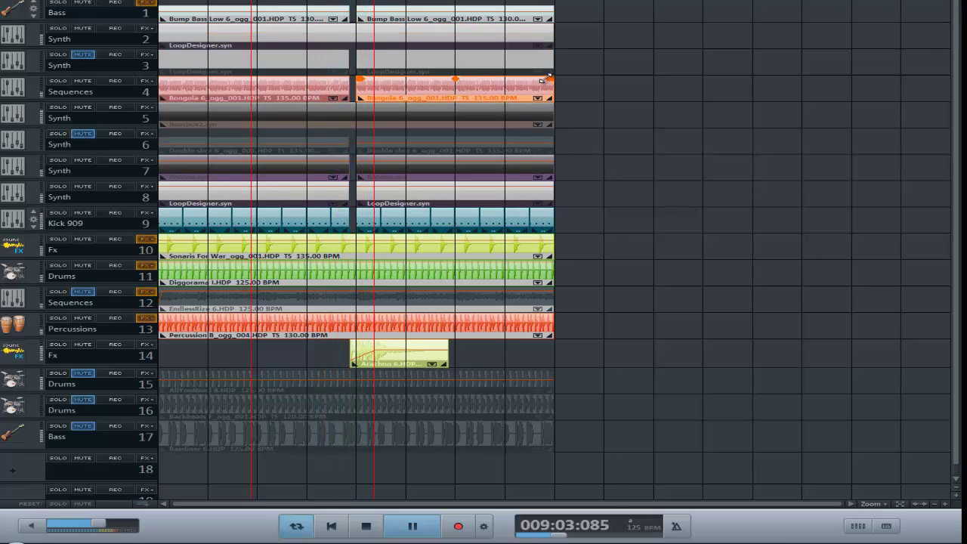
{"action": "left_click_drag", "start_coordinate": [551, 78], "coordinate": [426, 100]}
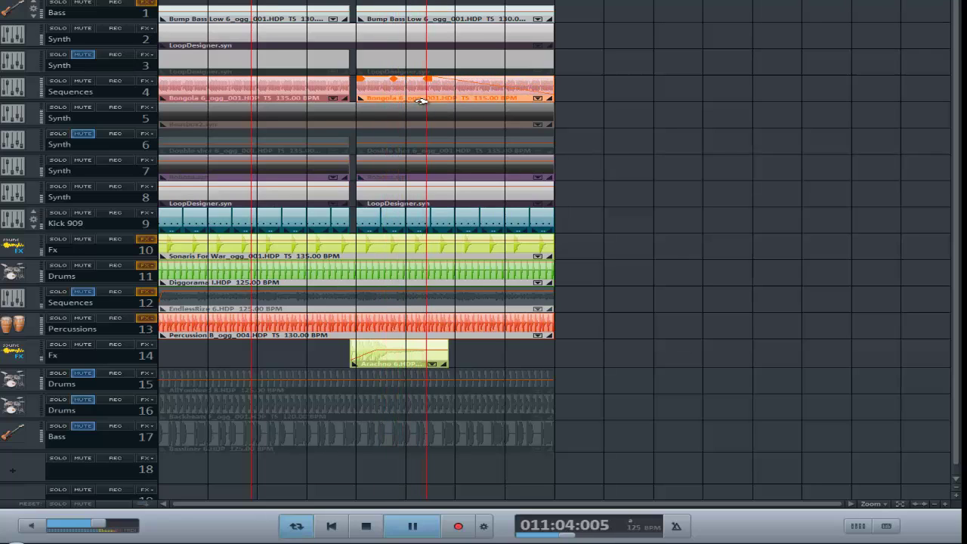
{"action": "left_click", "coordinate": [81, 81]}
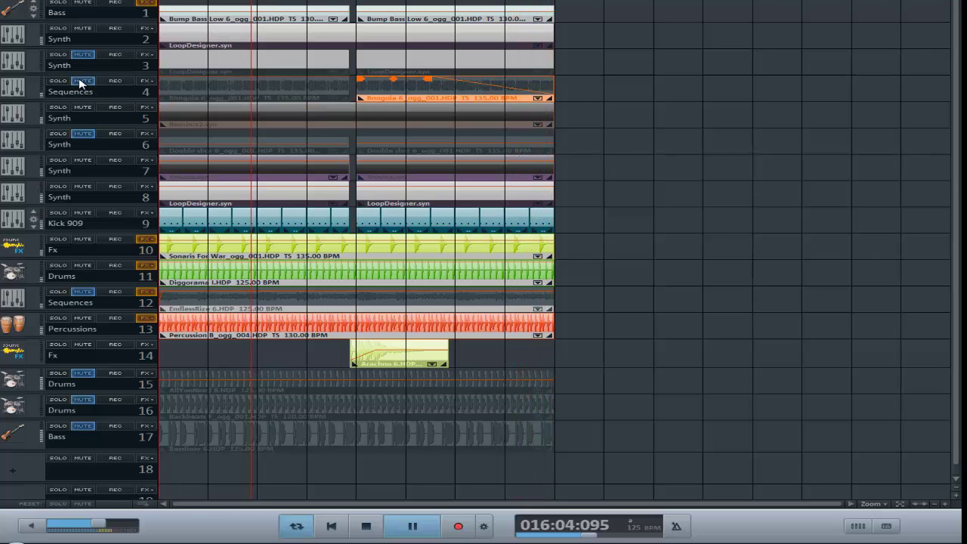